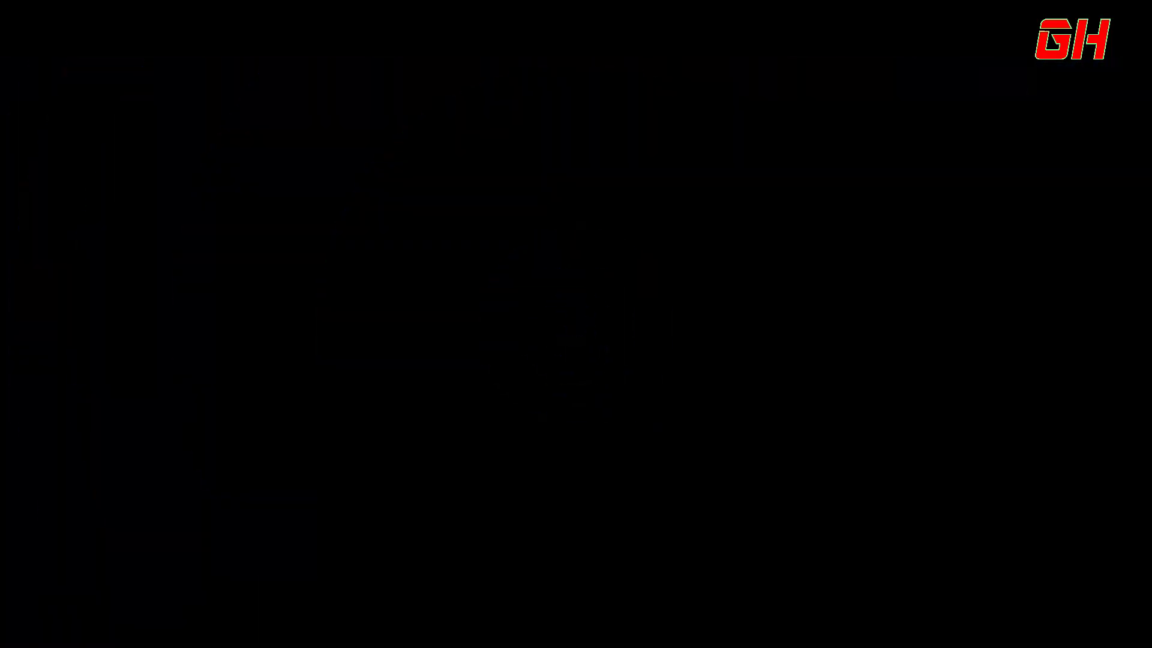
- Create the 'Neon text effect' document and open the brick wall image editing material.jpg
{"action": "type", "text": "N"}
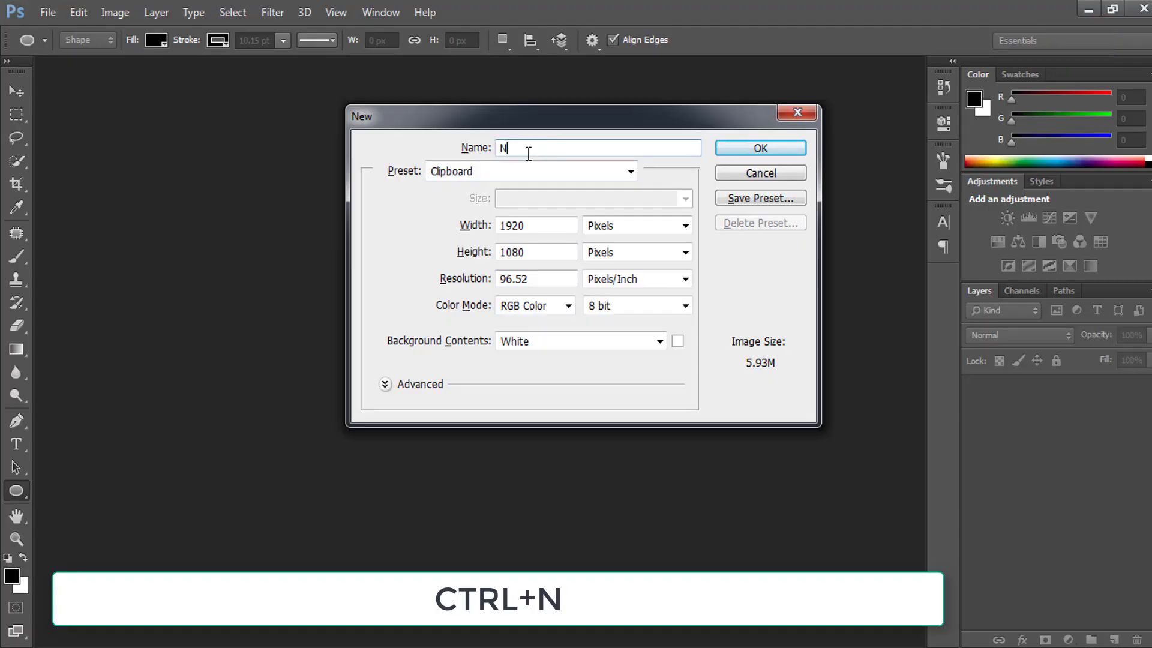
{"action": "type", "text": "eon text effect"}
{"action": "key", "text": "Return"}
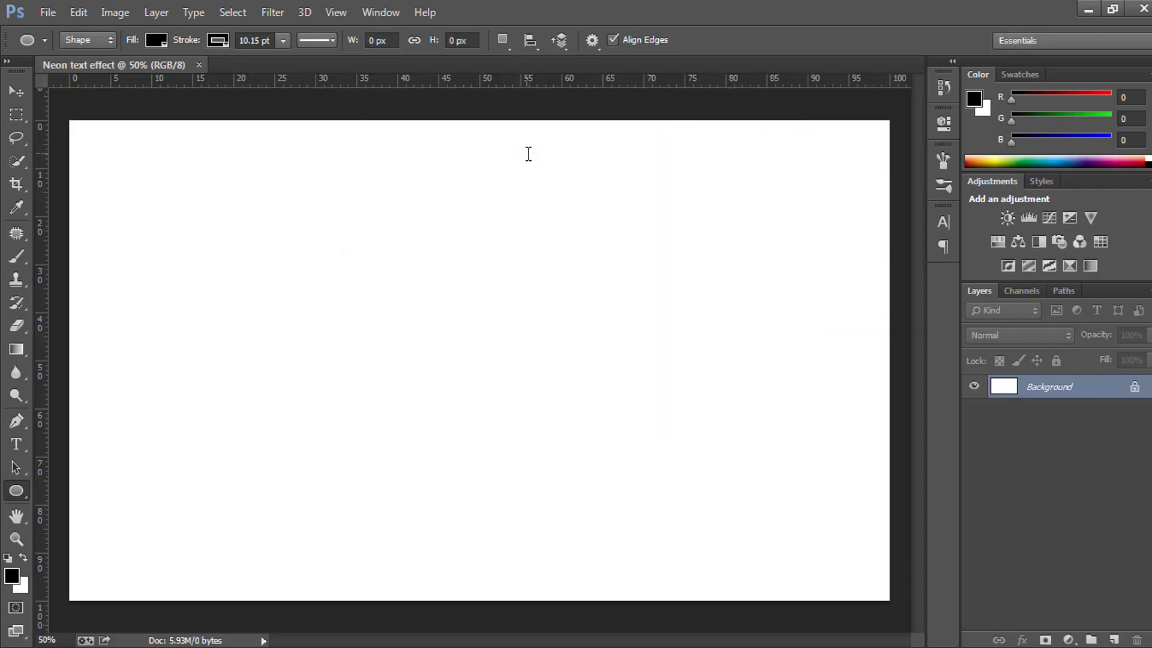
{"action": "key", "text": "ctrl+o"}
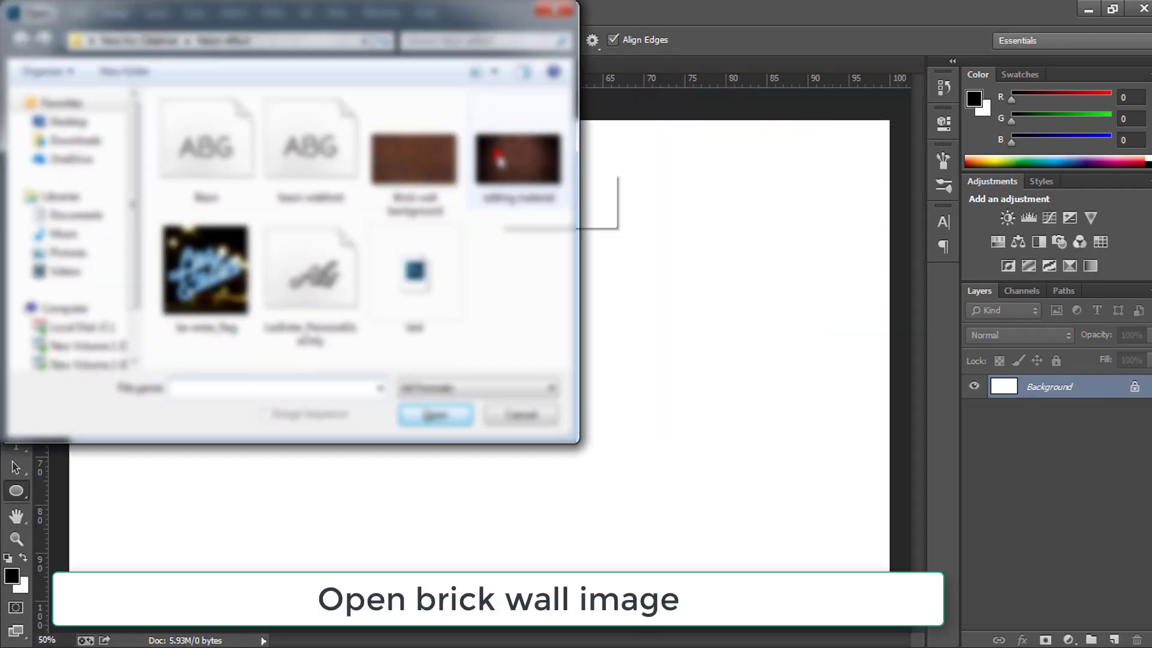
{"action": "left_click", "coordinate": [516, 159]}
{"action": "left_click", "coordinate": [437, 414]}
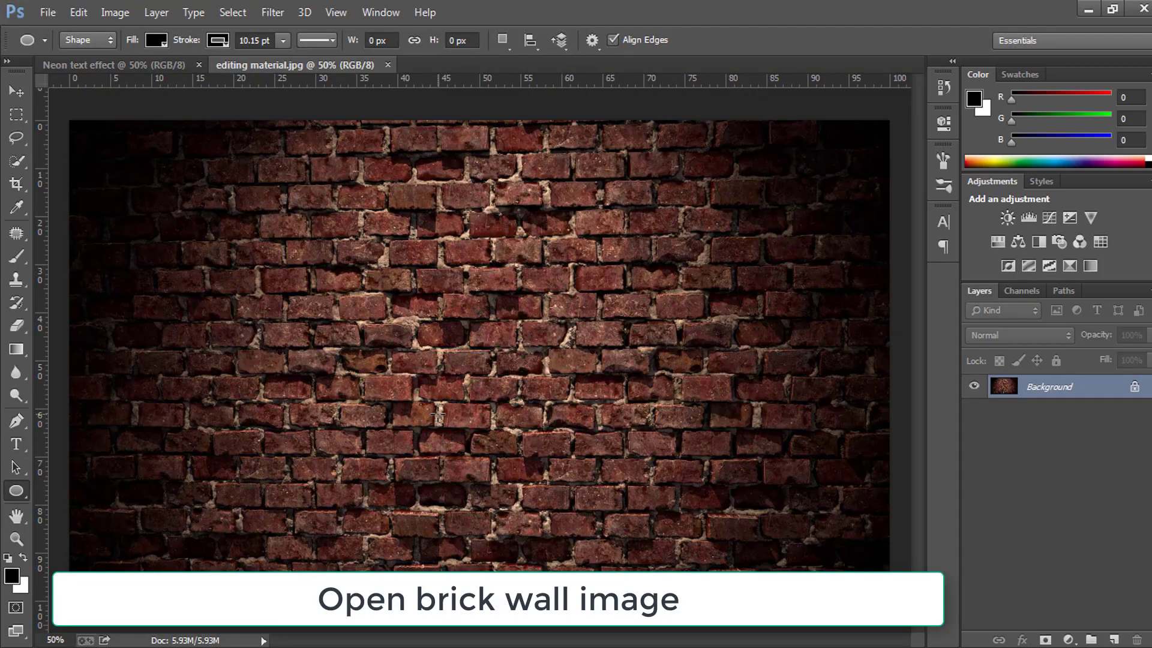
- Copy the whole brick wall image and paste it into Neon text effect as Layer 1
{"action": "key", "text": "ctrl+a"}
{"action": "key", "text": "ctrl+c"}
{"action": "key", "text": "ctrl+Tab"}
{"action": "key", "text": "ctrl+v"}
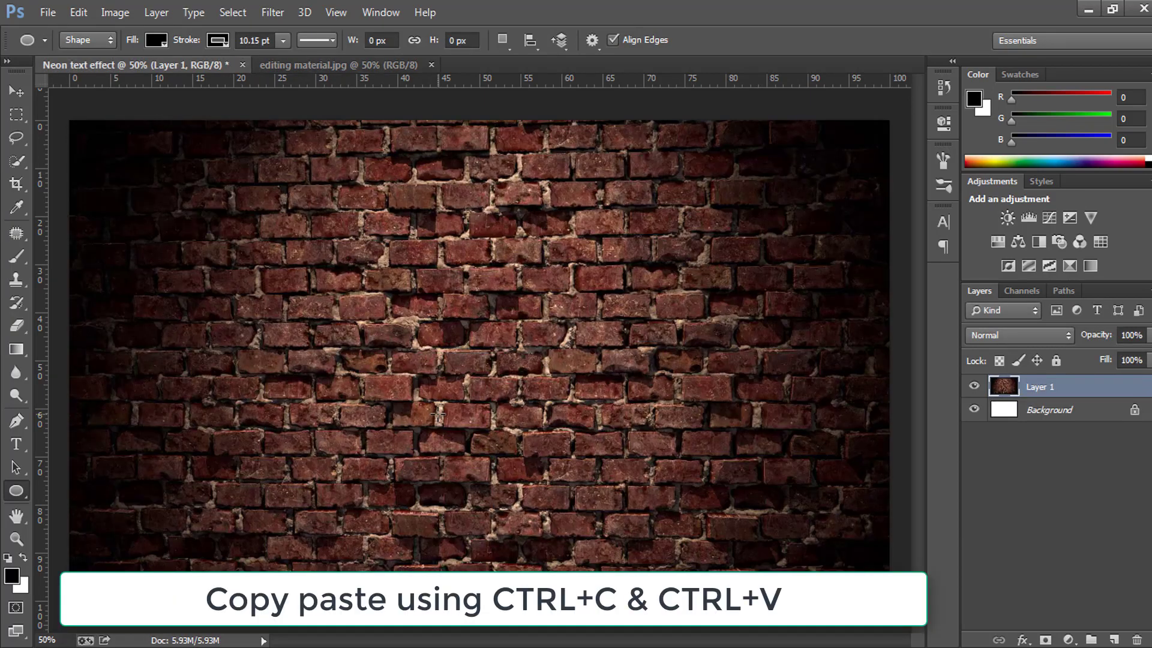
- Darken the bricks with Camera Raw: exposure -1.90, contrast +32, clarity +22, highlights -22
{"action": "left_click", "coordinate": [1133, 412]}
{"action": "left_click", "coordinate": [1040, 387]}
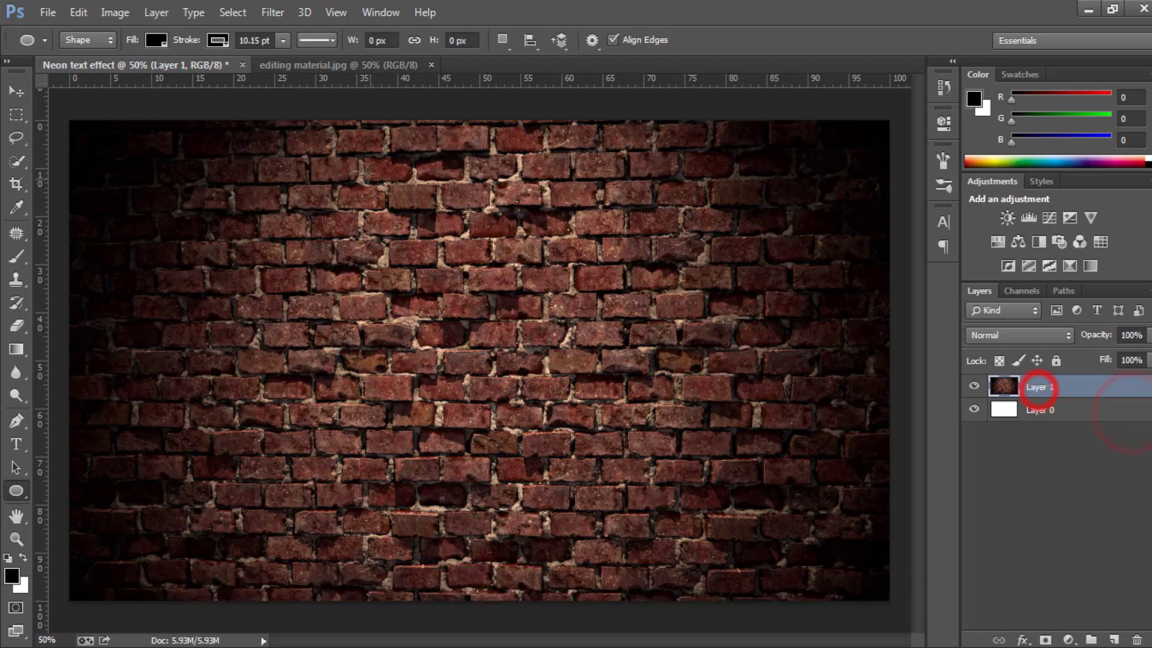
{"action": "left_click", "coordinate": [273, 12]}
{"action": "left_click", "coordinate": [307, 117]}
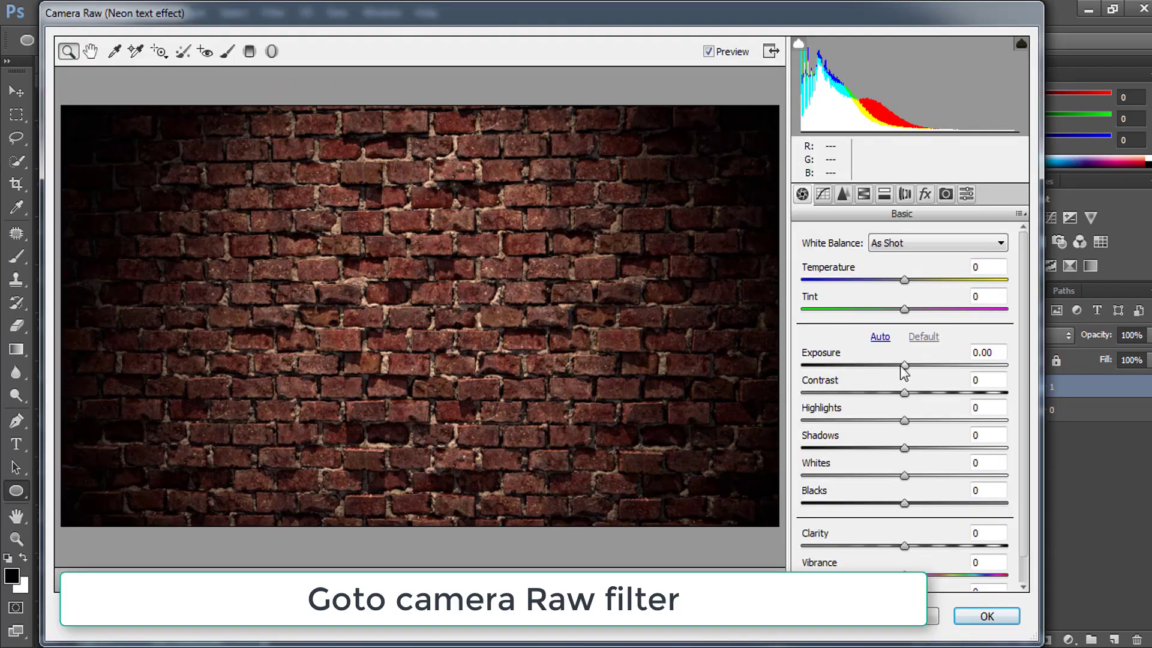
{"action": "mouse_move", "coordinate": [905, 366]}
{"action": "left_mouse_down"}
{"action": "mouse_move", "coordinate": [866, 365]}
{"action": "mouse_move", "coordinate": [938, 394]}
{"action": "left_mouse_up"}
{"action": "scroll", "coordinate": [875, 409], "scroll_direction": "down", "scroll_amount": 1}
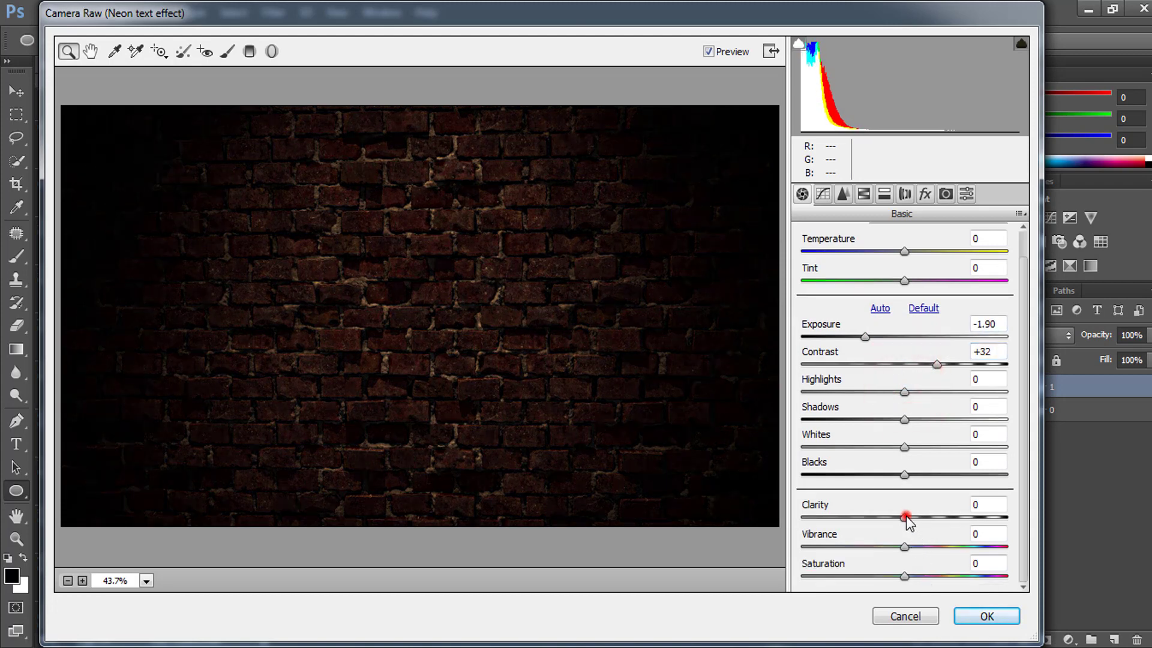
{"action": "left_click_drag", "start_coordinate": [906, 516], "coordinate": [927, 517]}
{"action": "left_click_drag", "start_coordinate": [905, 392], "coordinate": [882, 393]}
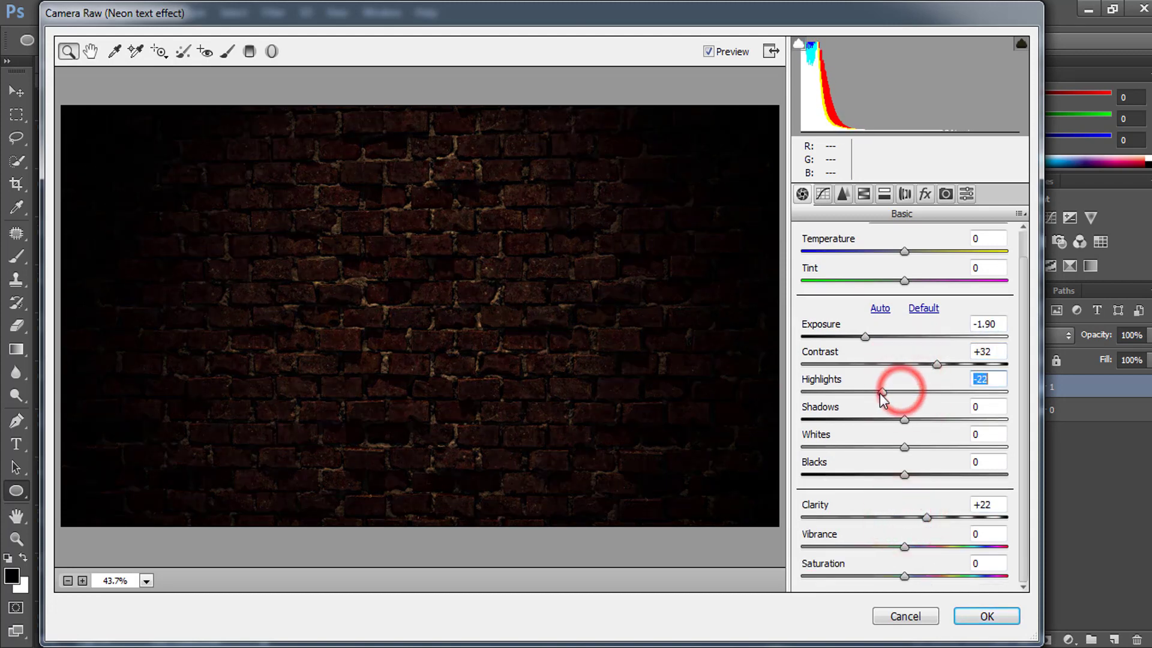
{"action": "left_click", "coordinate": [975, 616]}
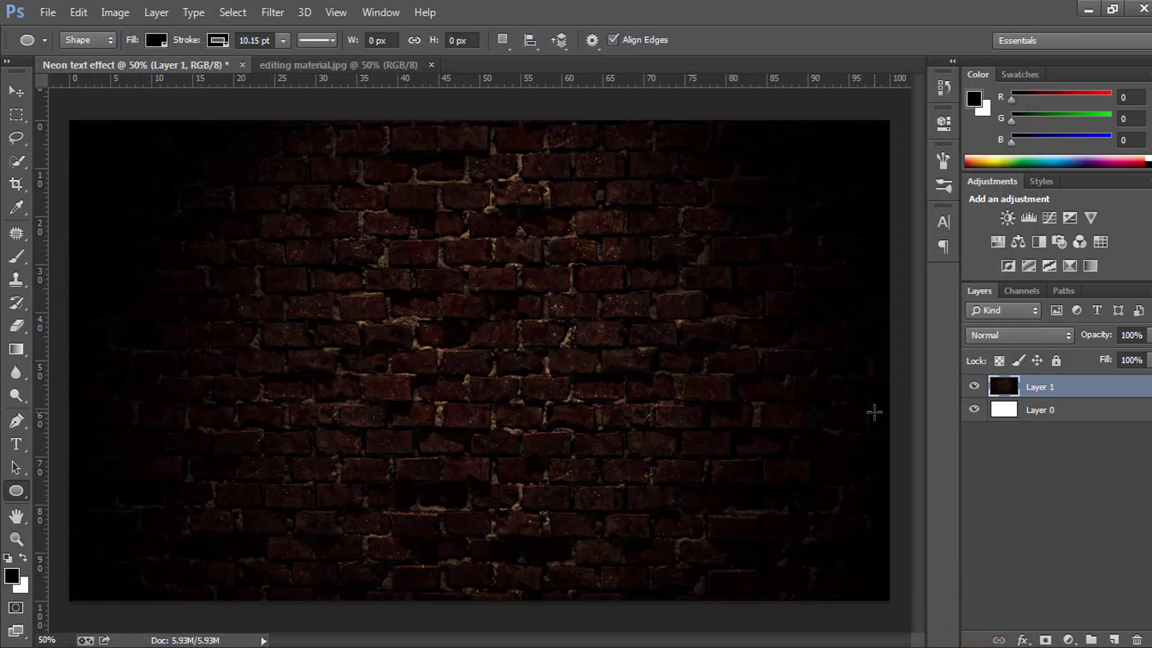
- Add a Curves 1 adjustment with two tuned points, then an empty Layer 2 on top
{"action": "left_click", "coordinate": [1069, 639]}
{"action": "left_click", "coordinate": [1051, 359]}
{"action": "left_click_drag", "start_coordinate": [865, 243], "coordinate": [866, 241]}
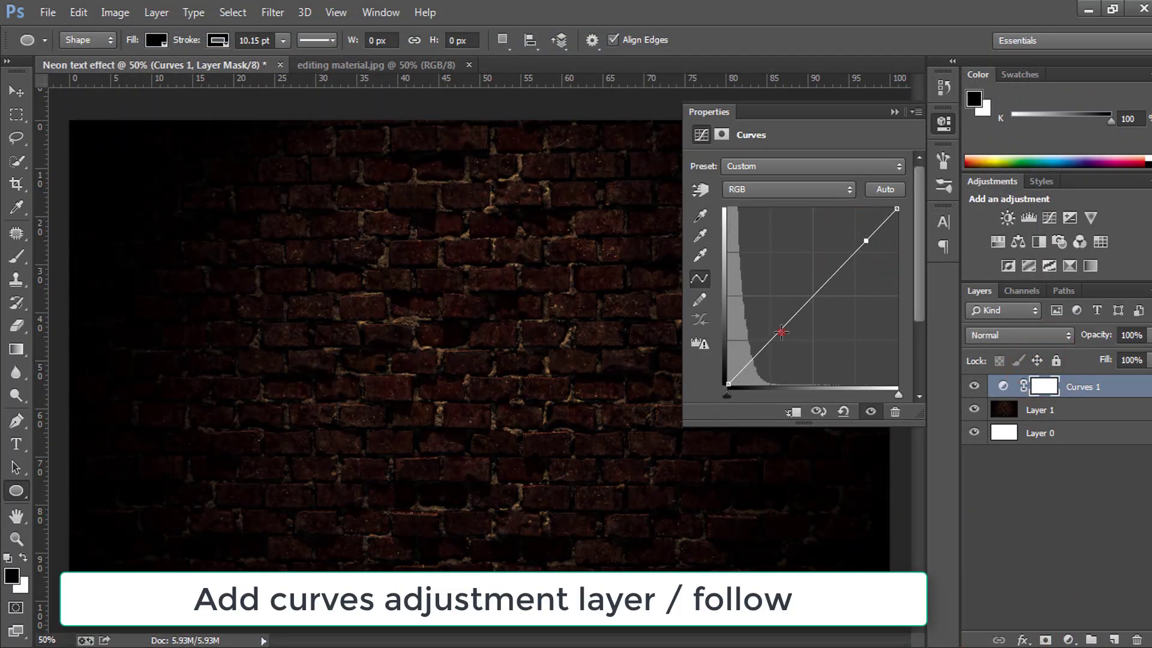
{"action": "left_click_drag", "start_coordinate": [781, 332], "coordinate": [779, 344]}
{"action": "left_click_drag", "start_coordinate": [864, 239], "coordinate": [868, 236]}
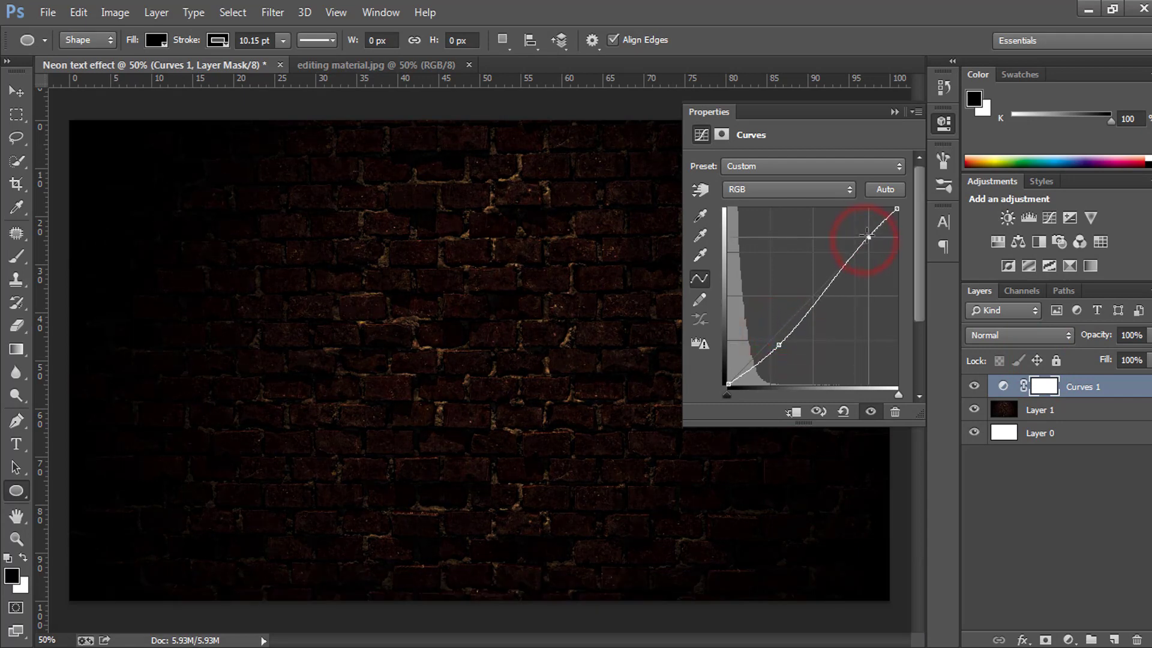
{"action": "left_click_drag", "start_coordinate": [779, 344], "coordinate": [782, 336]}
{"action": "left_click_drag", "start_coordinate": [867, 236], "coordinate": [864, 237]}
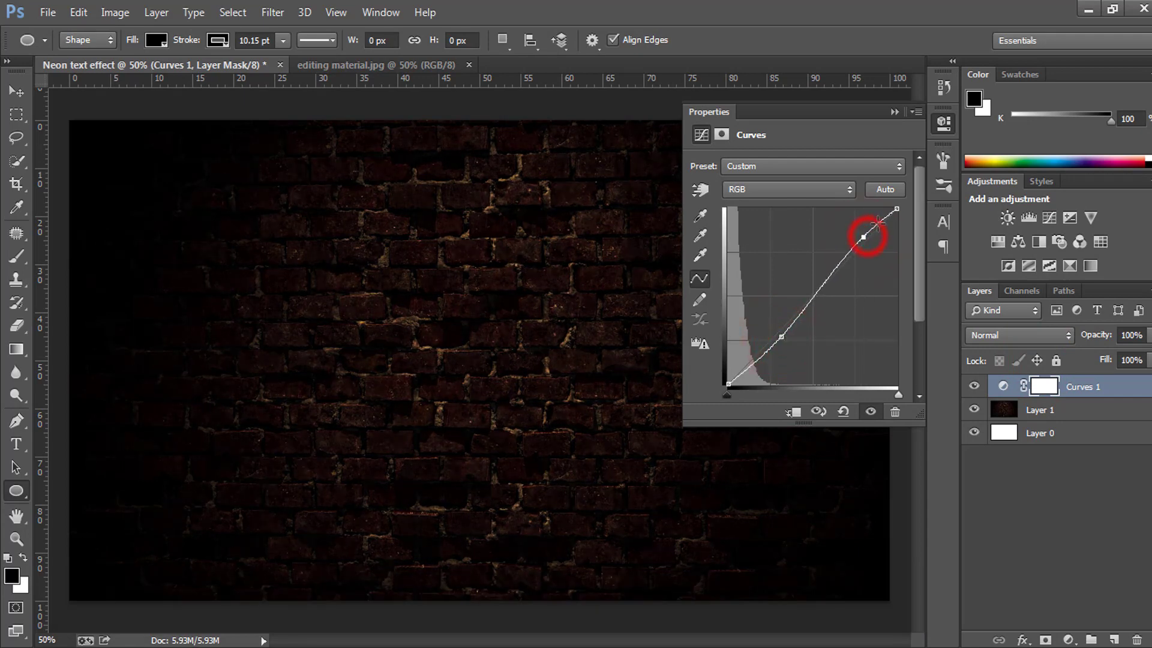
{"action": "left_click", "coordinate": [895, 112]}
{"action": "left_click", "coordinate": [971, 386]}
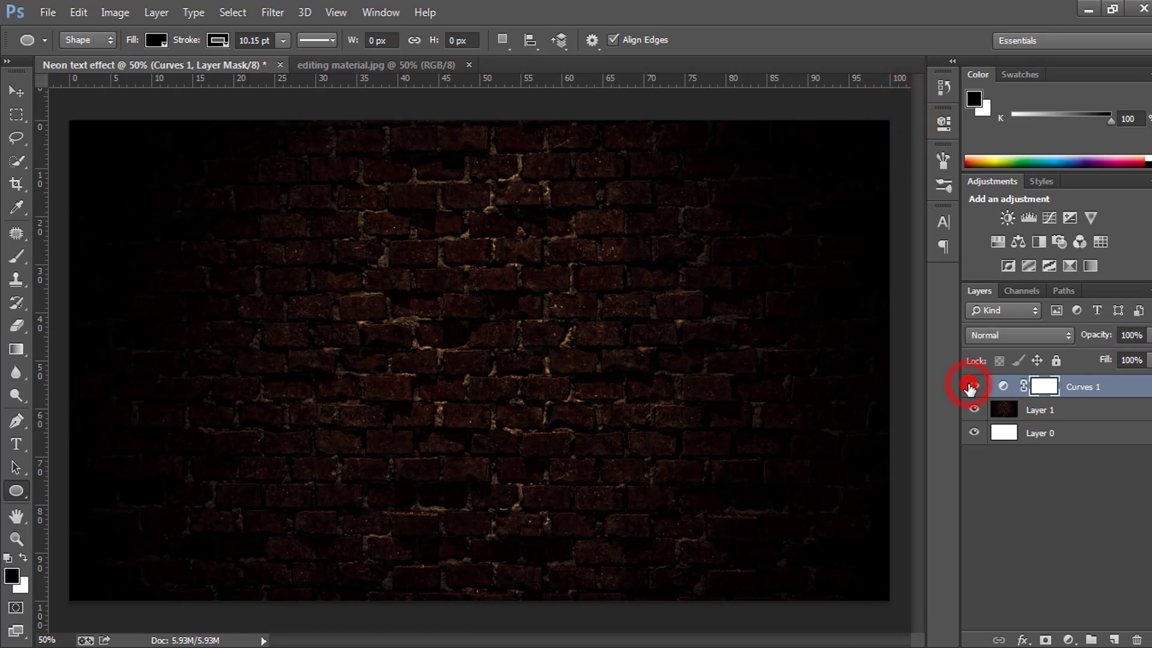
{"action": "left_click", "coordinate": [1112, 640]}
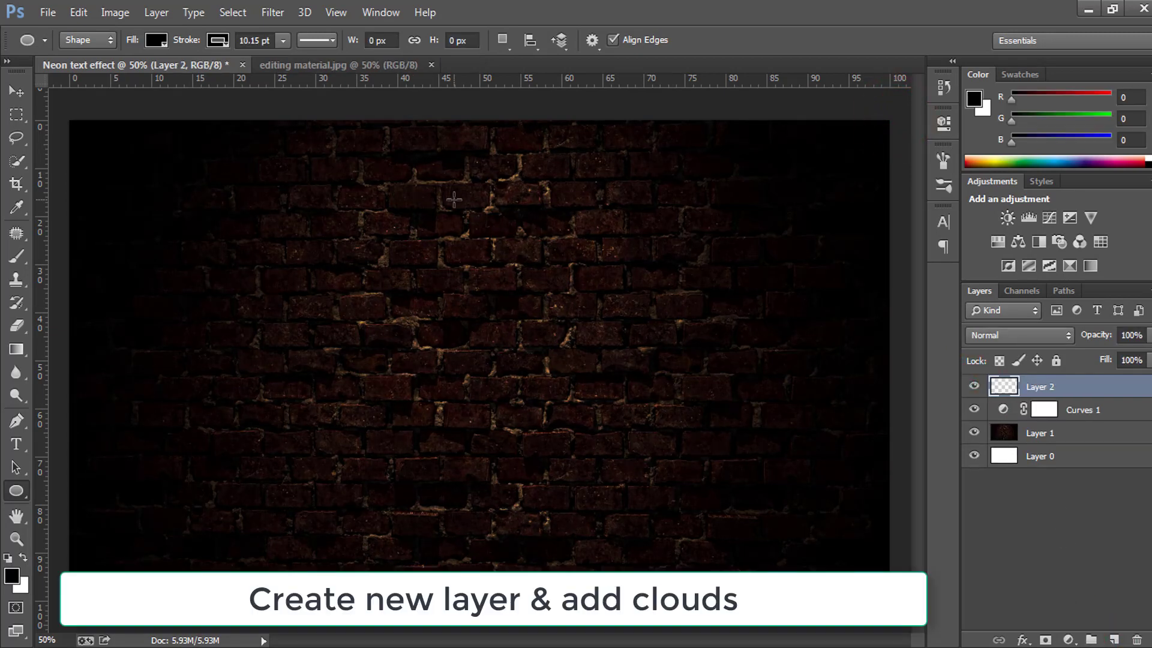
- Fill Layer 2 with Render > Clouds
{"action": "left_click", "coordinate": [276, 16]}
{"action": "mouse_move", "coordinate": [288, 276]}
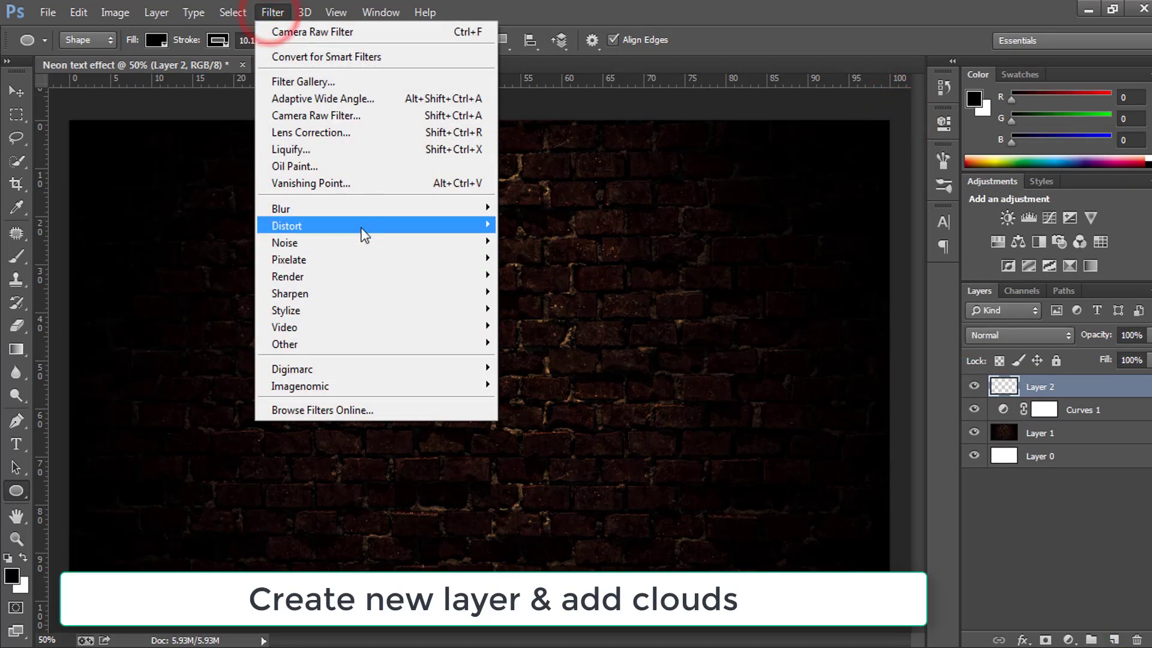
{"action": "left_click", "coordinate": [365, 276]}
{"action": "left_click", "coordinate": [544, 276]}
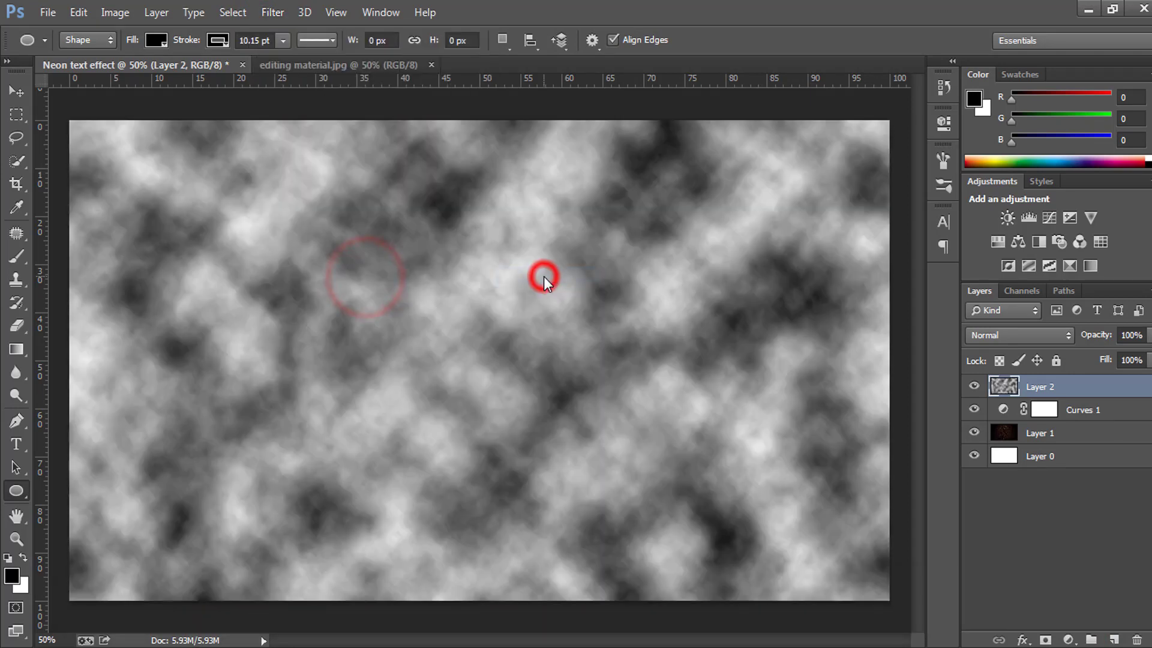
- Set the clouds layer's blend mode to Divide to spotlight the wall
{"action": "left_click", "coordinate": [1011, 334]}
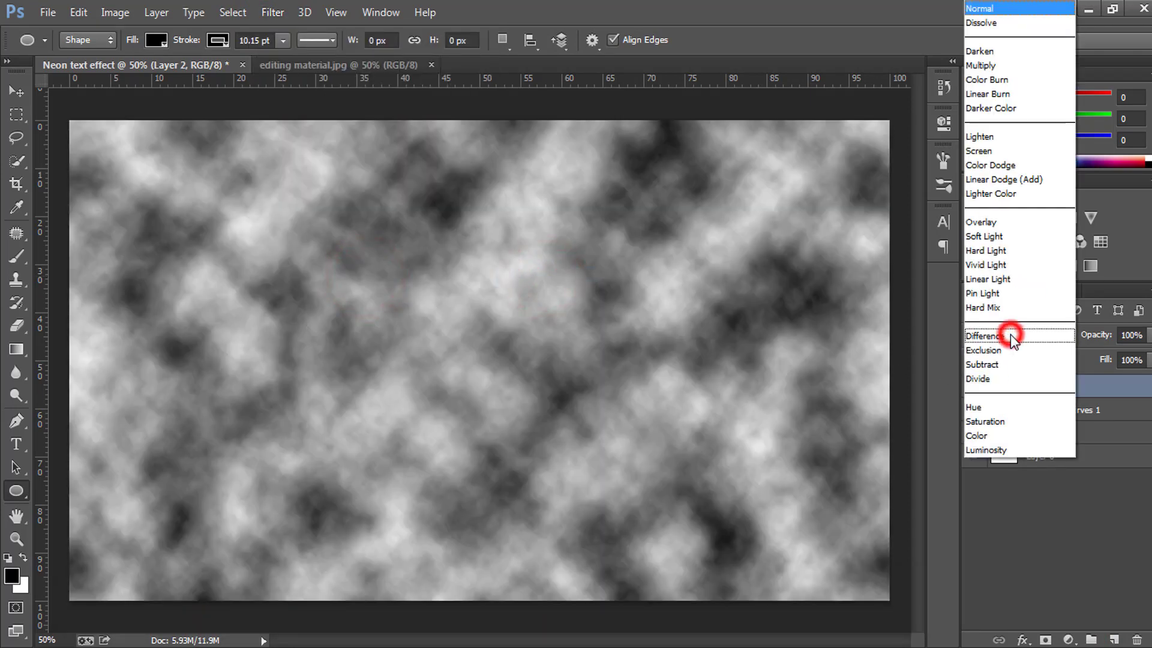
{"action": "left_click", "coordinate": [980, 54]}
{"action": "key", "text": "Down"}
{"action": "key", "text": "Down"}
{"action": "key", "text": "Down"}
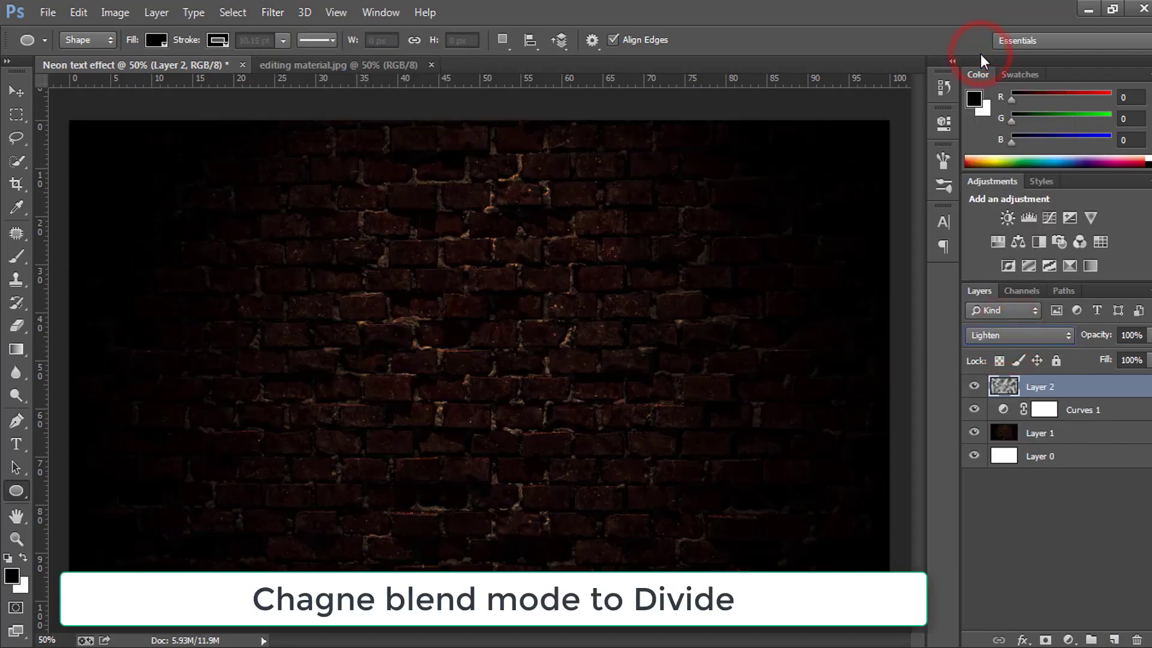
{"action": "key", "text": "Down"}
{"action": "key", "text": "Down"}
{"action": "key", "text": "Down"}
{"action": "key", "text": "Up"}
{"action": "key", "text": "Down"}
{"action": "key", "text": "Up"}
{"action": "key", "text": "Down"}
{"action": "key", "text": "Down"}
{"action": "key", "text": "Down"}
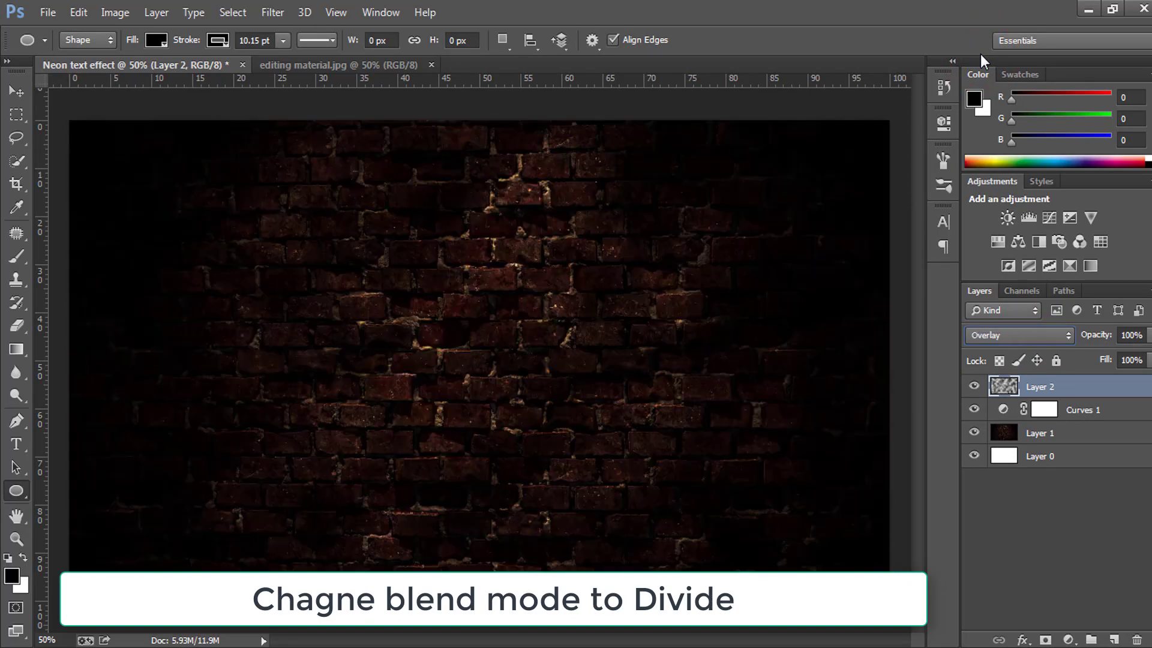
{"action": "key", "text": "Down"}
{"action": "key", "text": "Down"}
{"action": "key", "text": "Up"}
{"action": "key", "text": "Down"}
{"action": "key", "text": "Down"}
{"action": "key", "text": "Down"}
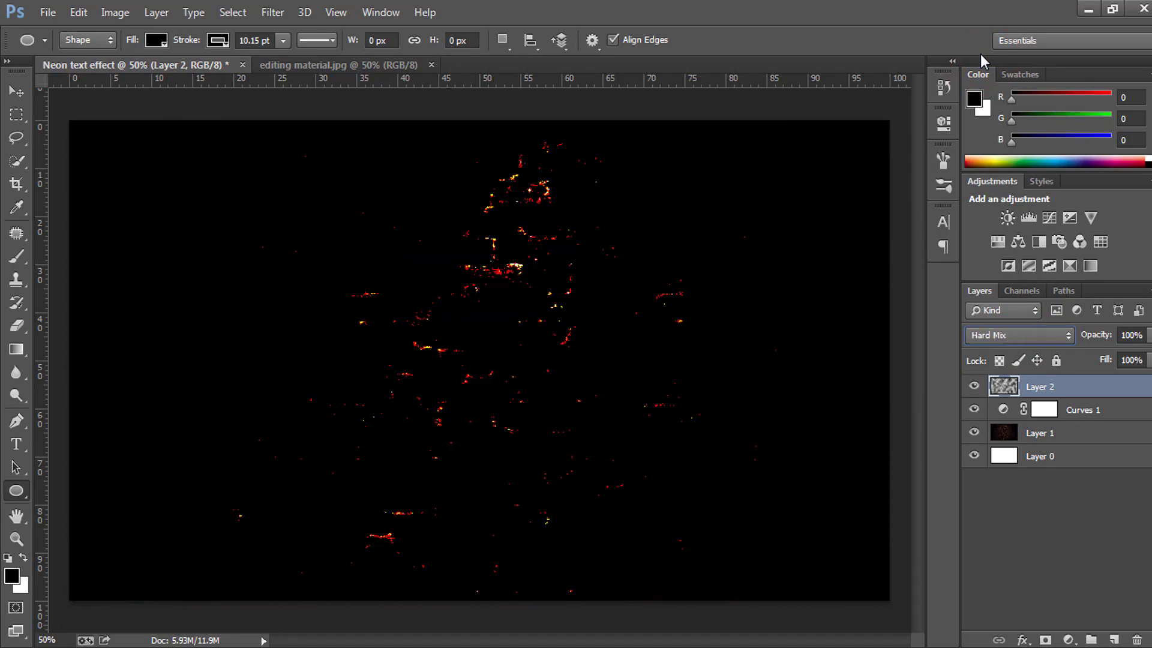
{"action": "key", "text": "Down"}
{"action": "key", "text": "Down"}
{"action": "key", "text": "Down"}
{"action": "key", "text": "Down"}
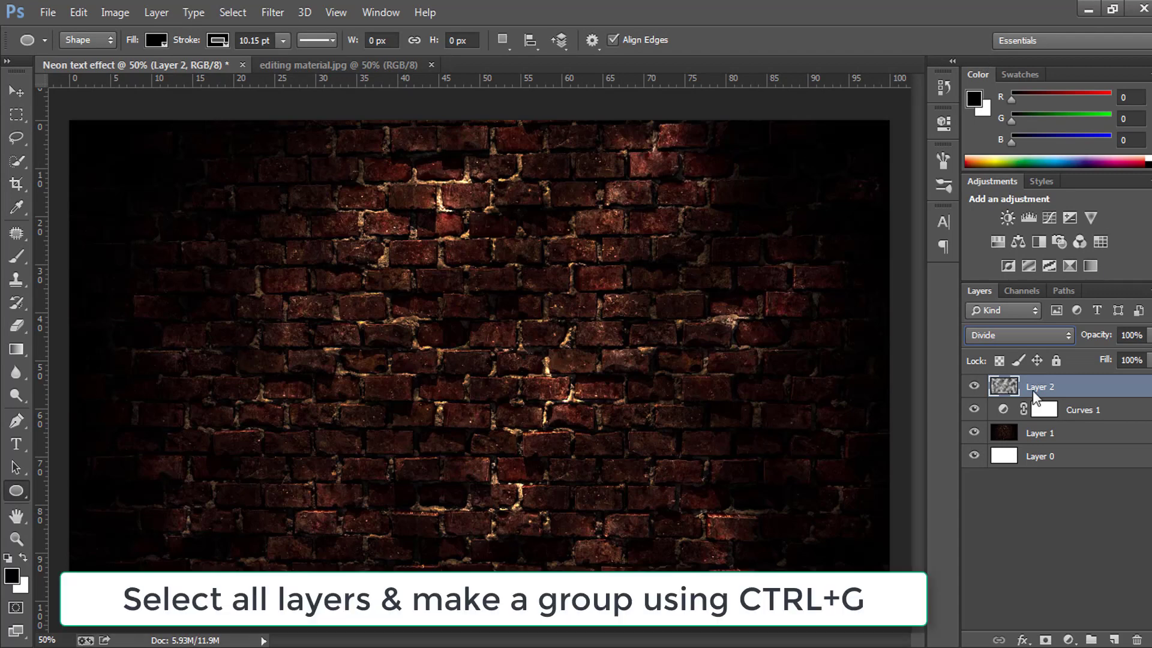
- Group all the layers and name the group Background
{"action": "left_click", "coordinate": [1031, 537]}
{"action": "left_click", "coordinate": [1073, 462]}
{"action": "left_click", "coordinate": [1070, 388], "text": "shift"}
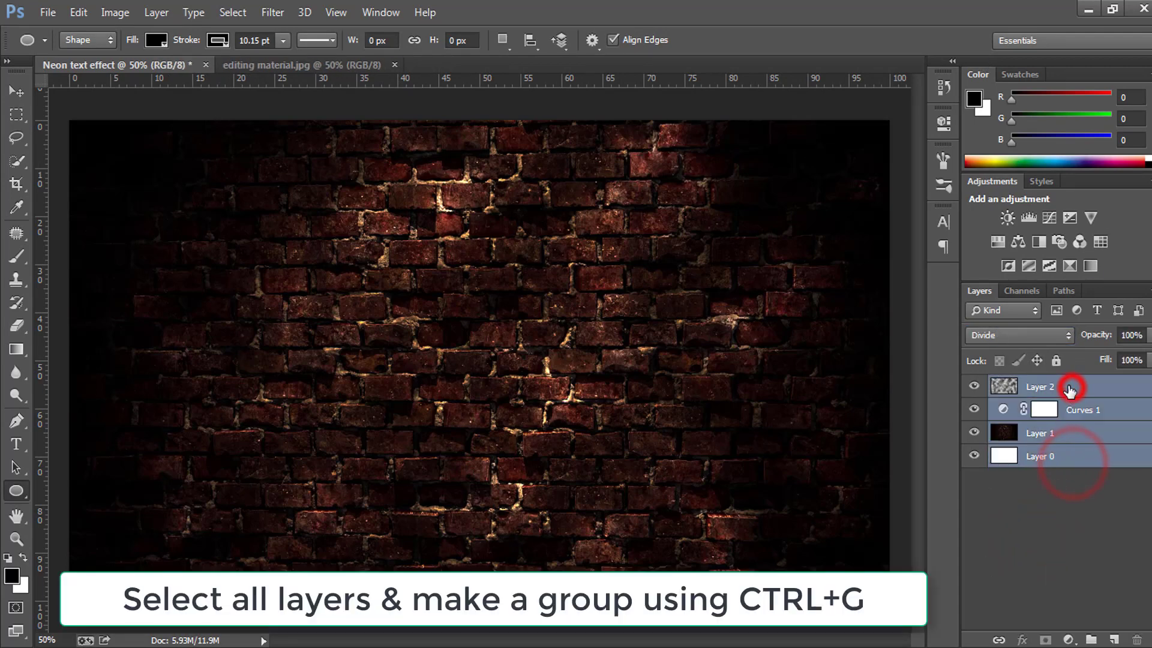
{"action": "key", "text": "ctrl+g"}
{"action": "double_click", "coordinate": [1039, 384]}
{"action": "type", "text": "Backgrou"}
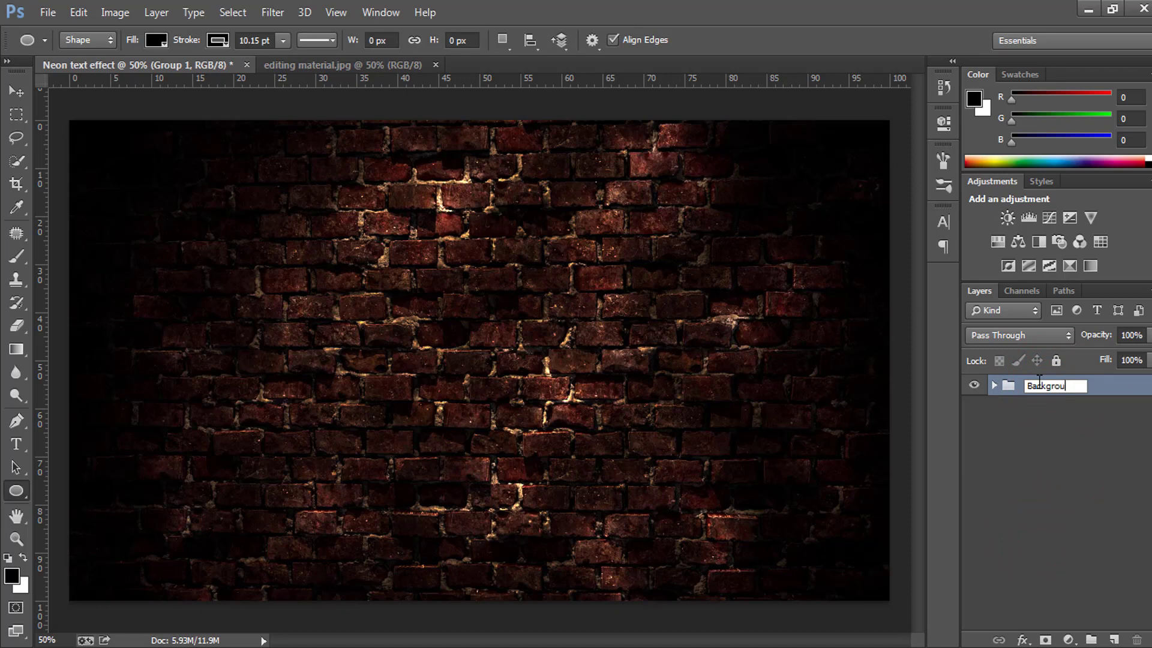
{"action": "type", "text": "nd"}
{"action": "key", "text": "Return"}
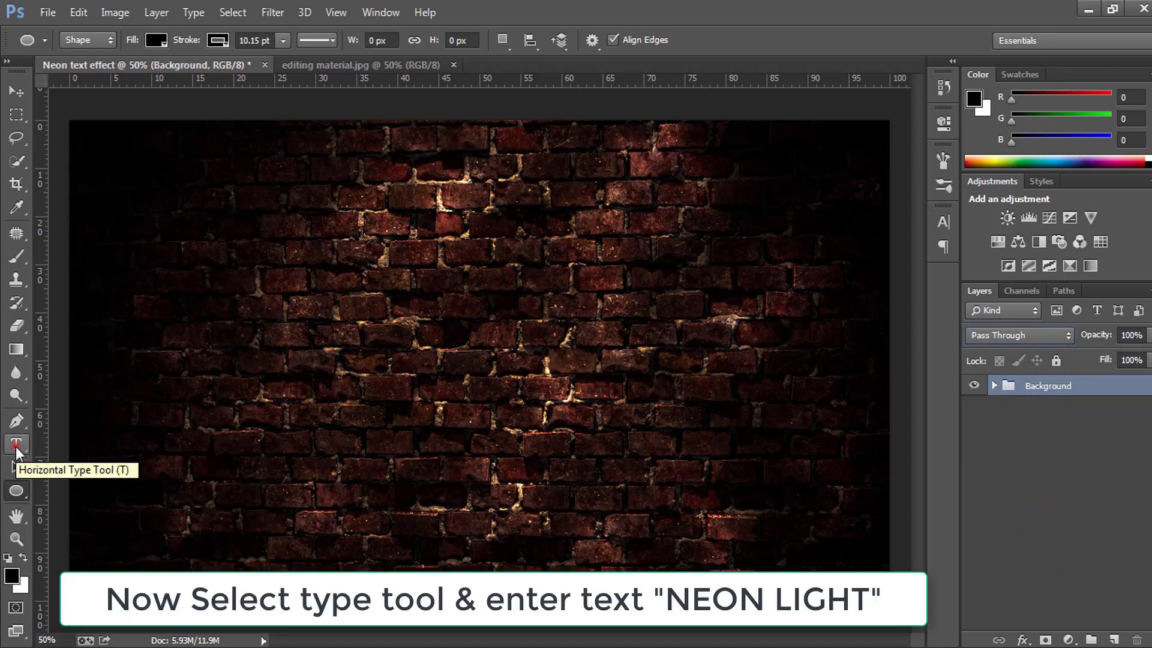
- Type 'NEON LIGHT' on the brick wall as a new text layer
{"action": "left_click", "coordinate": [15, 445]}
{"action": "left_click", "coordinate": [341, 292]}
{"action": "type", "text": "N"}
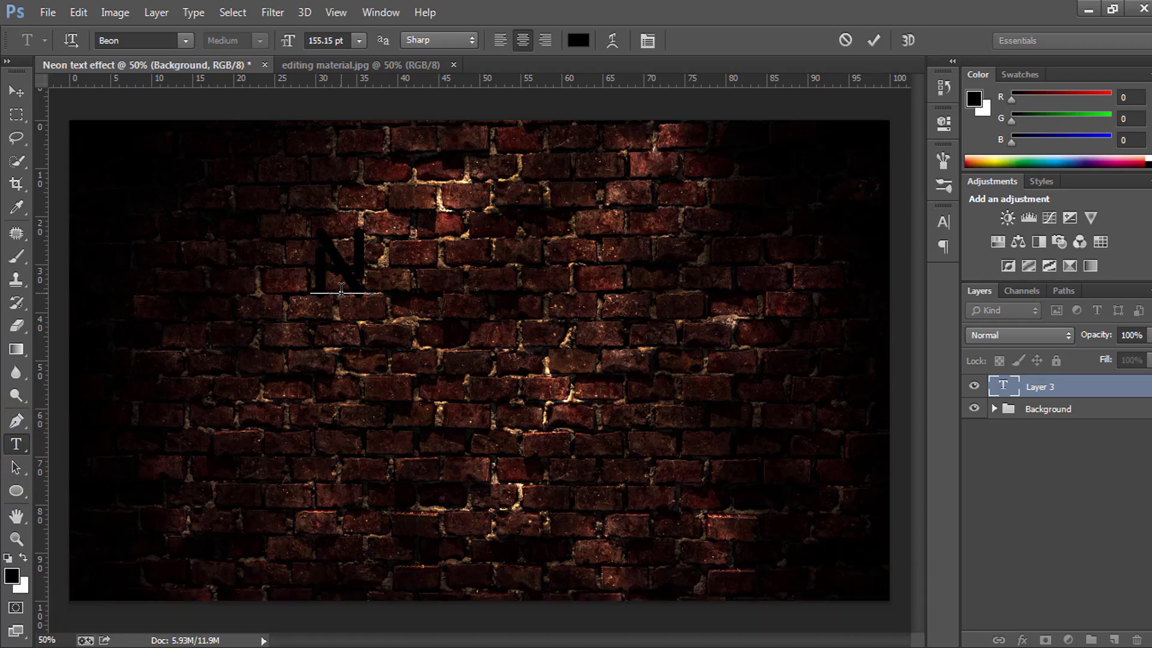
{"action": "type", "text": "E"}
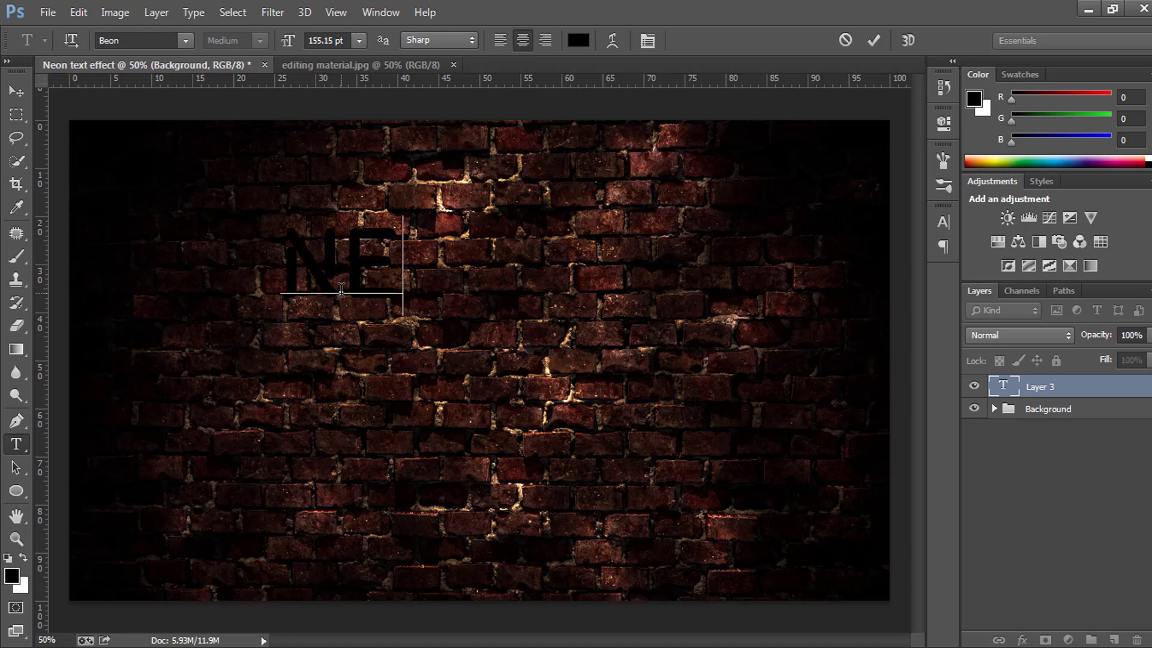
{"action": "type", "text": "ON LIGHT"}
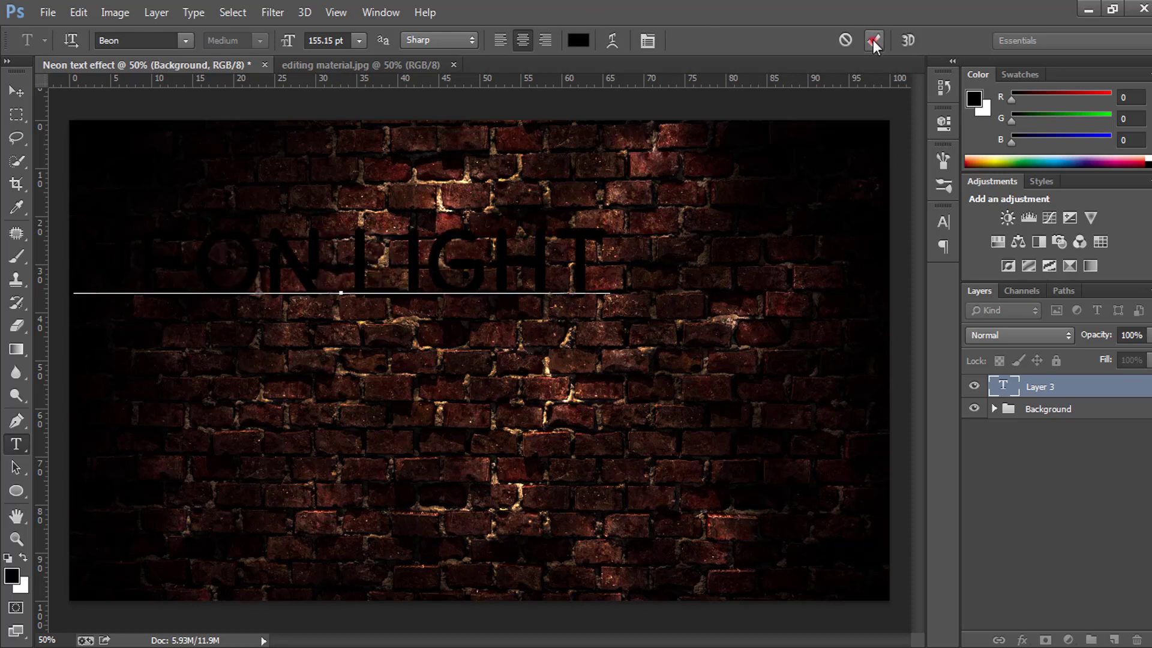
{"action": "left_click", "coordinate": [874, 41]}
- Colour the NEON LIGHT text white (ffffff)
{"action": "double_click", "coordinate": [1003, 386]}
{"action": "left_click", "coordinate": [578, 41]}
{"action": "type", "text": "ffffff"}
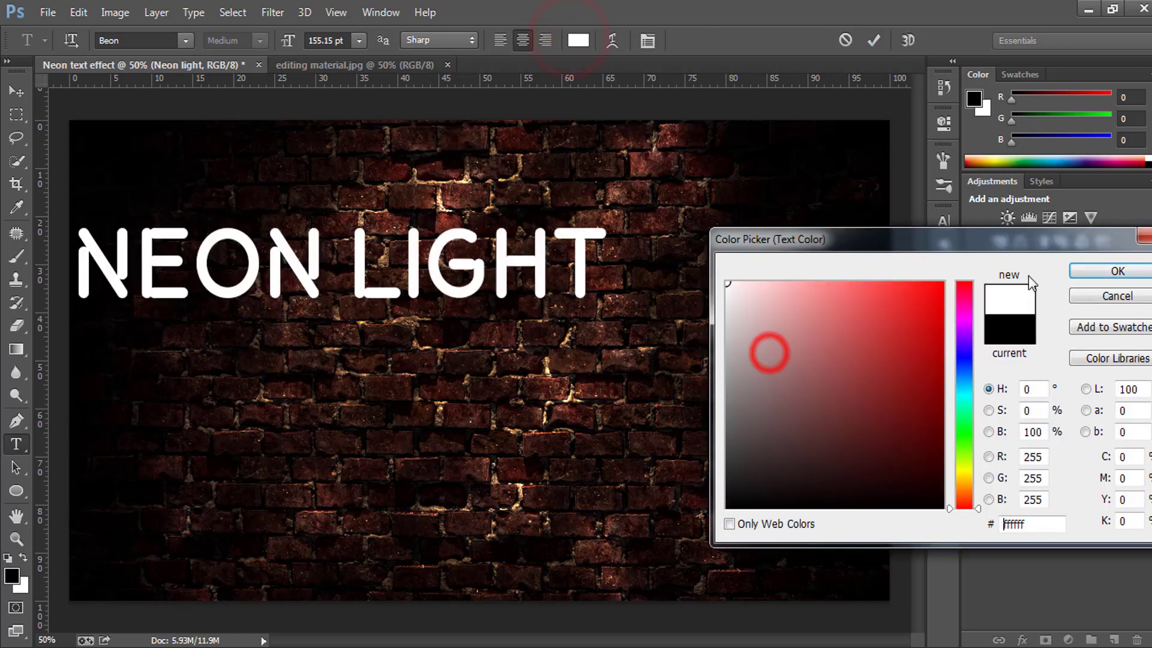
{"action": "left_click", "coordinate": [1110, 271]}
{"action": "left_click", "coordinate": [873, 40]}
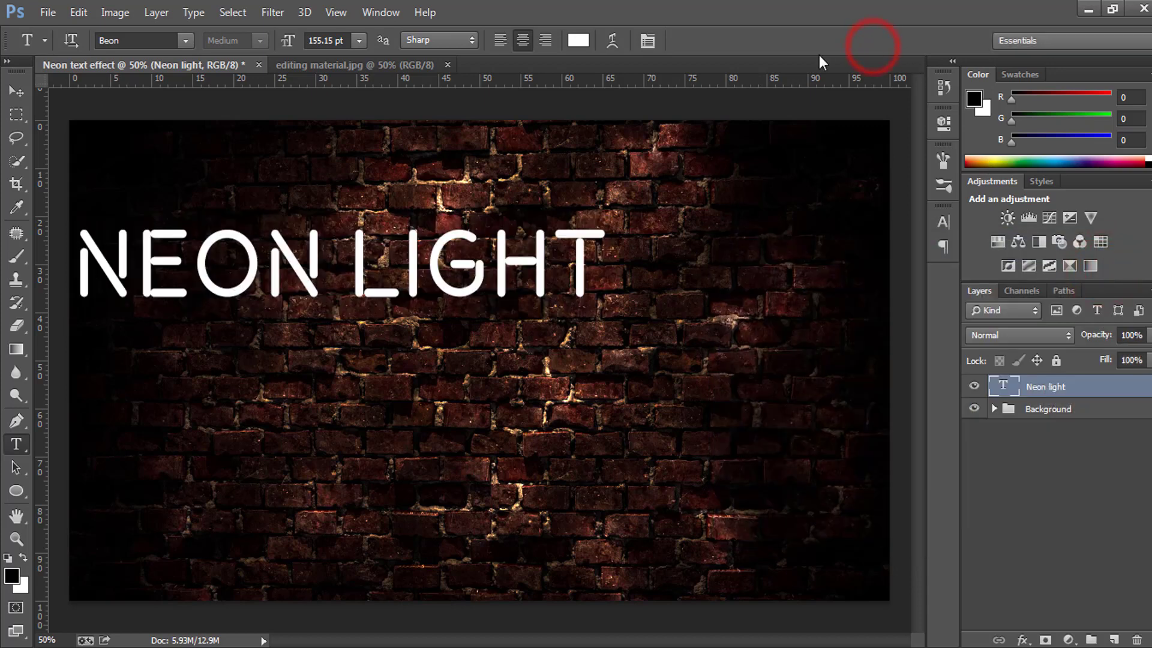
- Align the text layer to the canvas's horizontal and vertical centres, then deselect
{"action": "key", "text": "ctrl+a"}
{"action": "key", "text": "v"}
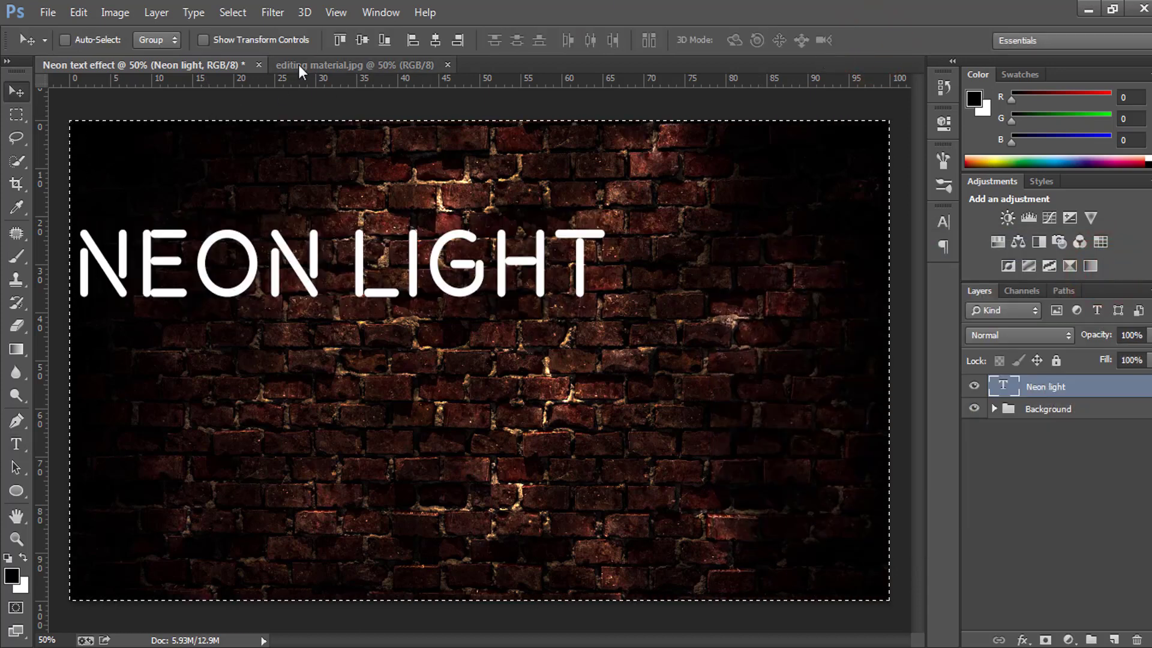
{"action": "left_click", "coordinate": [362, 40]}
{"action": "left_click", "coordinate": [435, 39]}
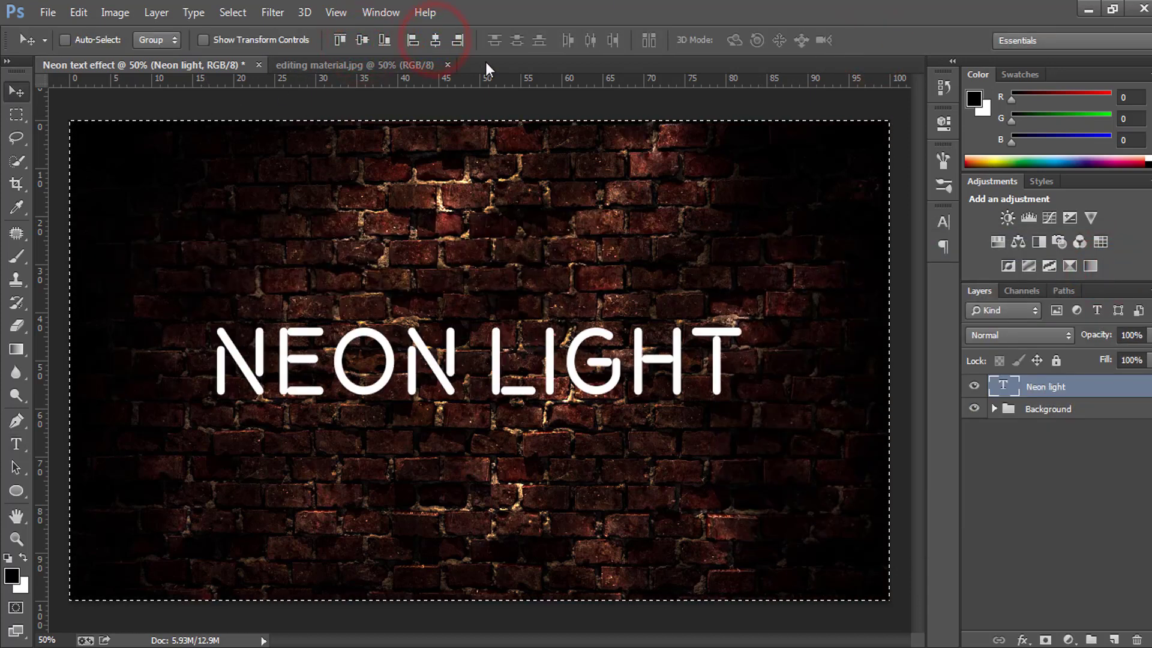
{"action": "key", "text": "ctrl+d"}
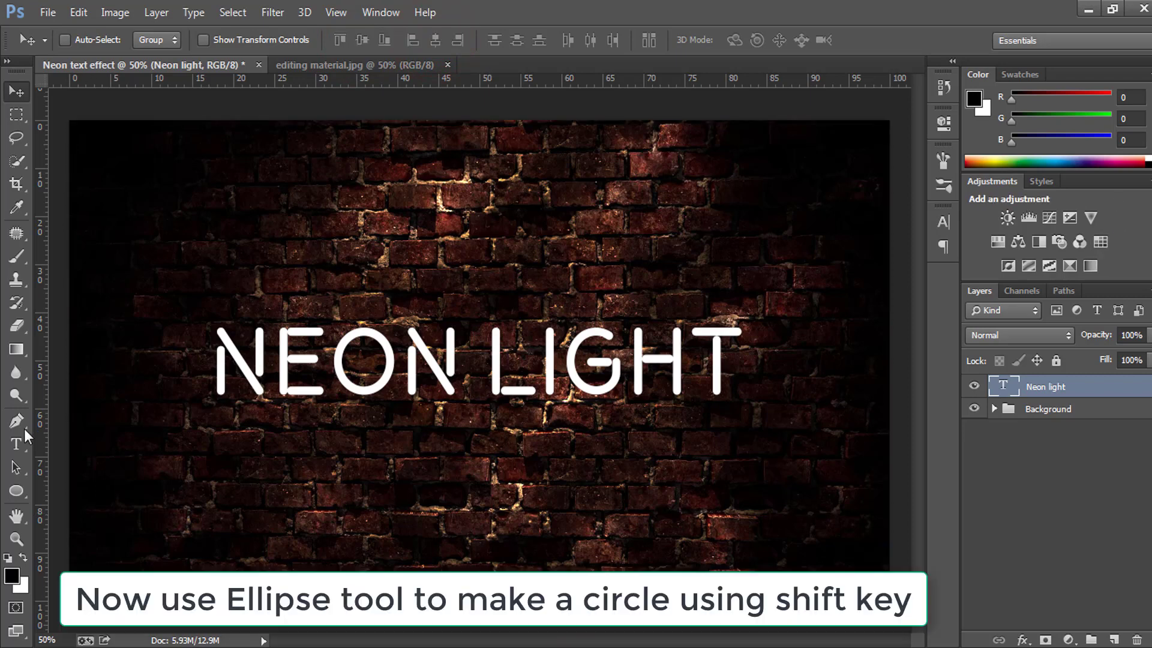
- Draw a large circle over the text with the Ellipse tool and no fill
{"action": "left_click", "coordinate": [17, 491]}
{"action": "left_click", "coordinate": [81, 527]}
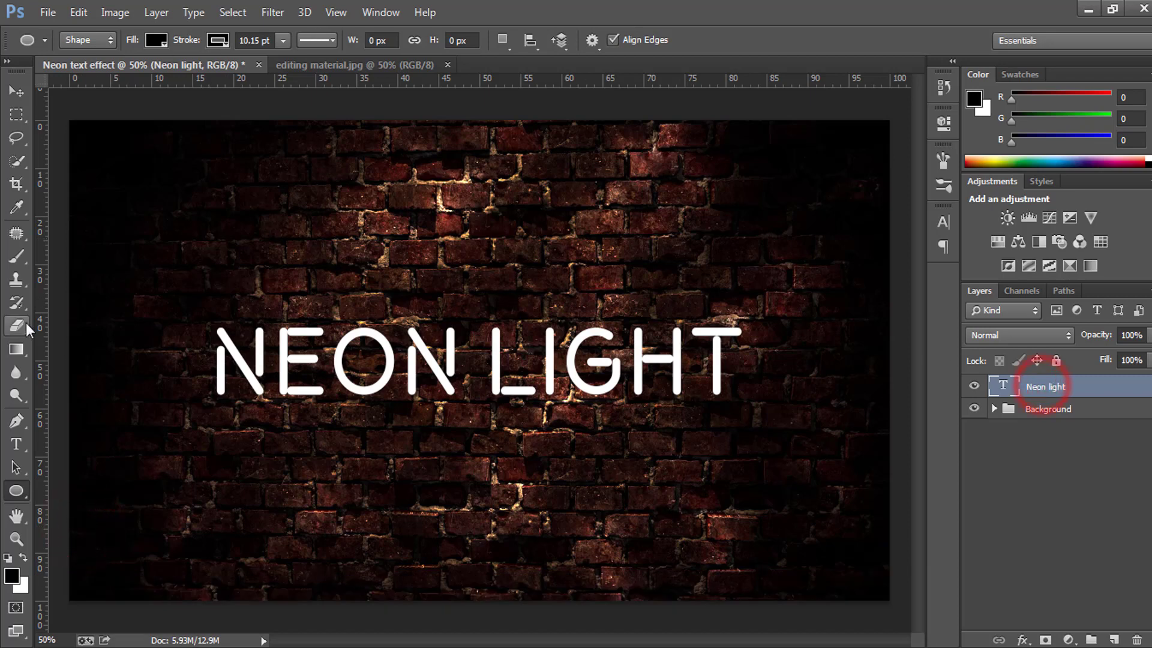
{"action": "mouse_move", "coordinate": [189, 154]}
{"action": "left_mouse_down"}
{"action": "mouse_move", "coordinate": [662, 469]}
{"action": "mouse_move", "coordinate": [1003, 570]}
{"action": "left_mouse_up"}
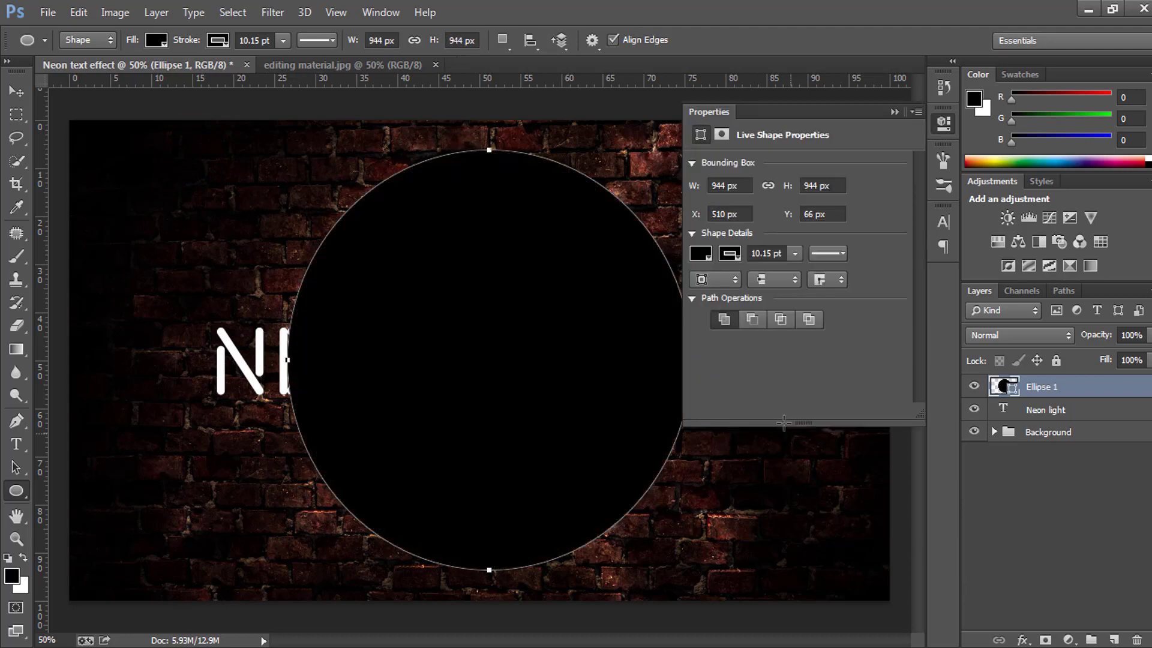
{"action": "left_click", "coordinate": [699, 253]}
{"action": "left_click", "coordinate": [714, 289]}
{"action": "key", "text": "Return"}
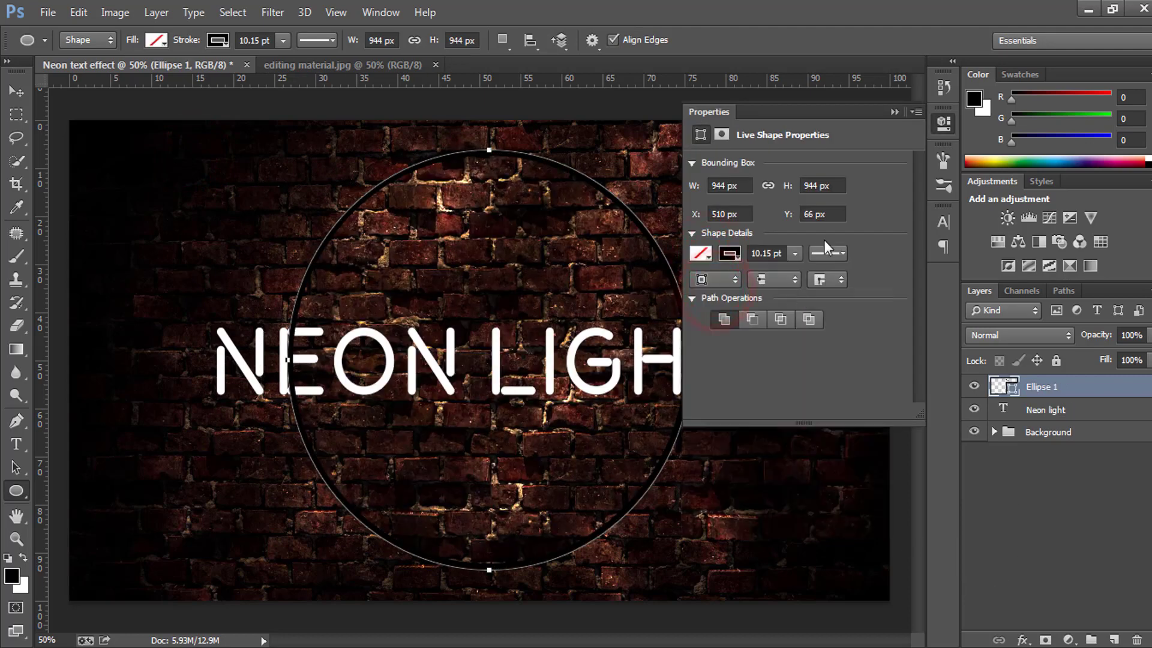
{"action": "left_click", "coordinate": [894, 112]}
- Centre Ellipse 1 horizontally and vertically on the canvas
{"action": "left_click", "coordinate": [1059, 390]}
{"action": "key", "text": "ctrl+a"}
{"action": "key", "text": "v"}
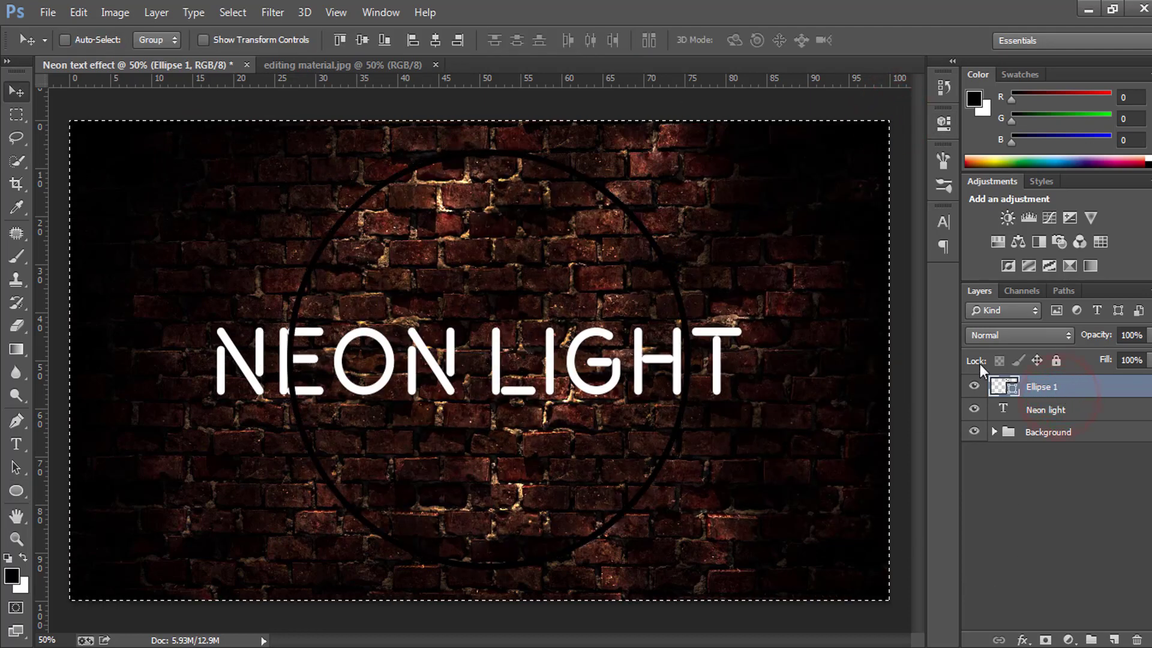
{"action": "left_click", "coordinate": [363, 39]}
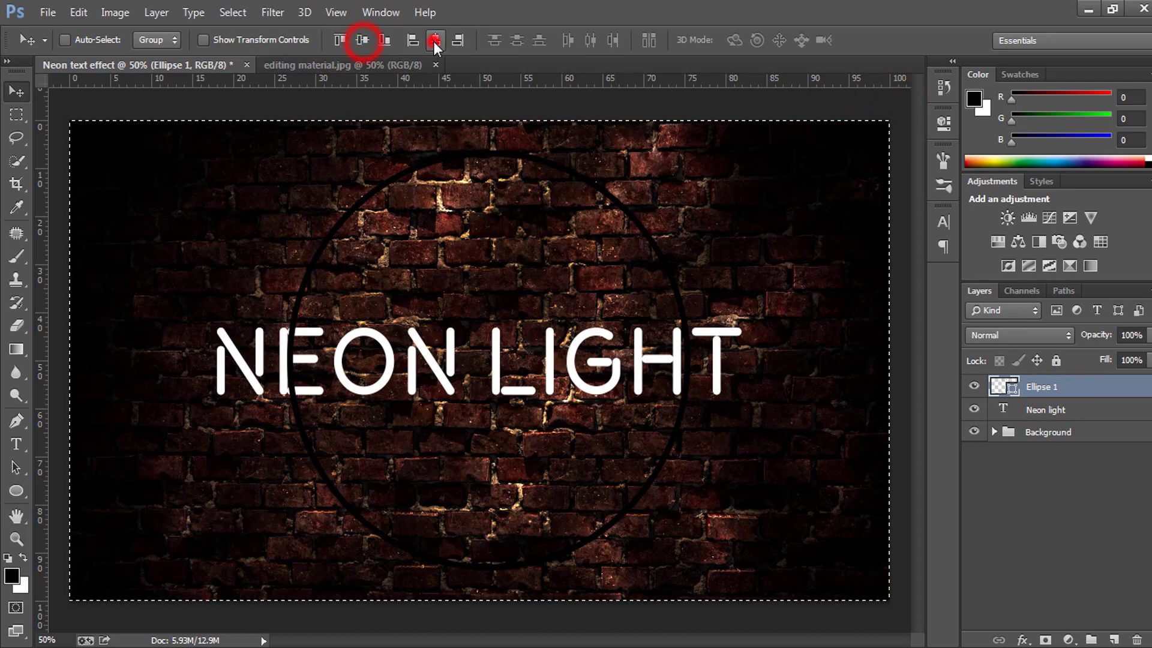
{"action": "left_click", "coordinate": [435, 39]}
- Set the circle's stroke colour to white
{"action": "double_click", "coordinate": [1013, 389]}
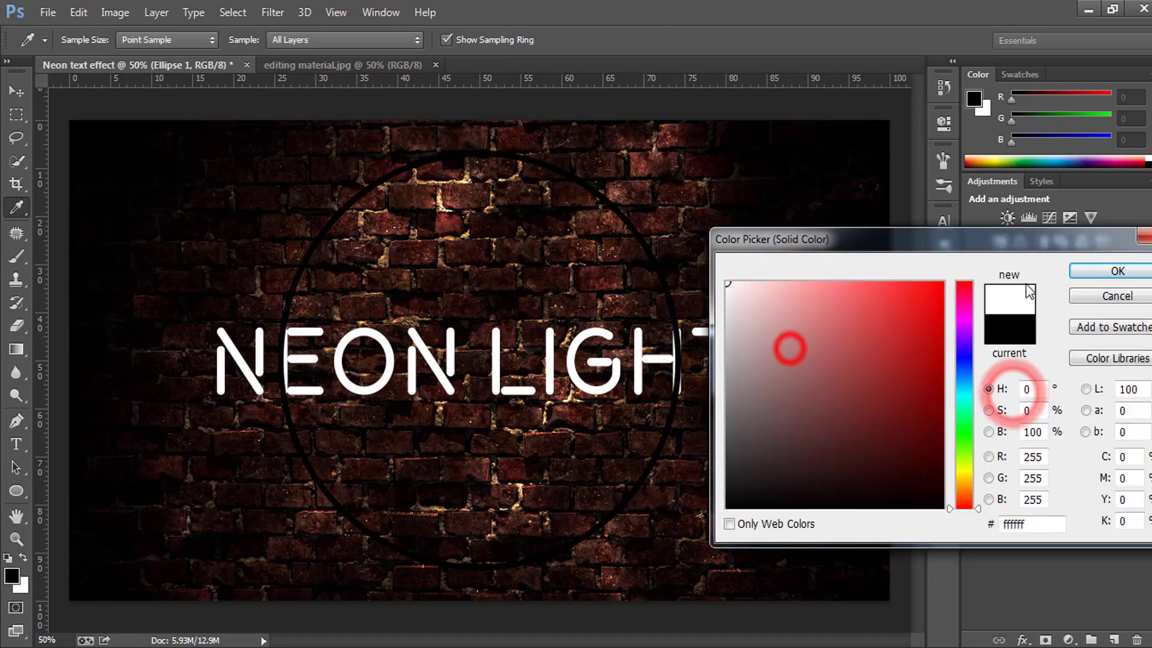
{"action": "left_click", "coordinate": [15, 491]}
{"action": "left_click", "coordinate": [216, 41]}
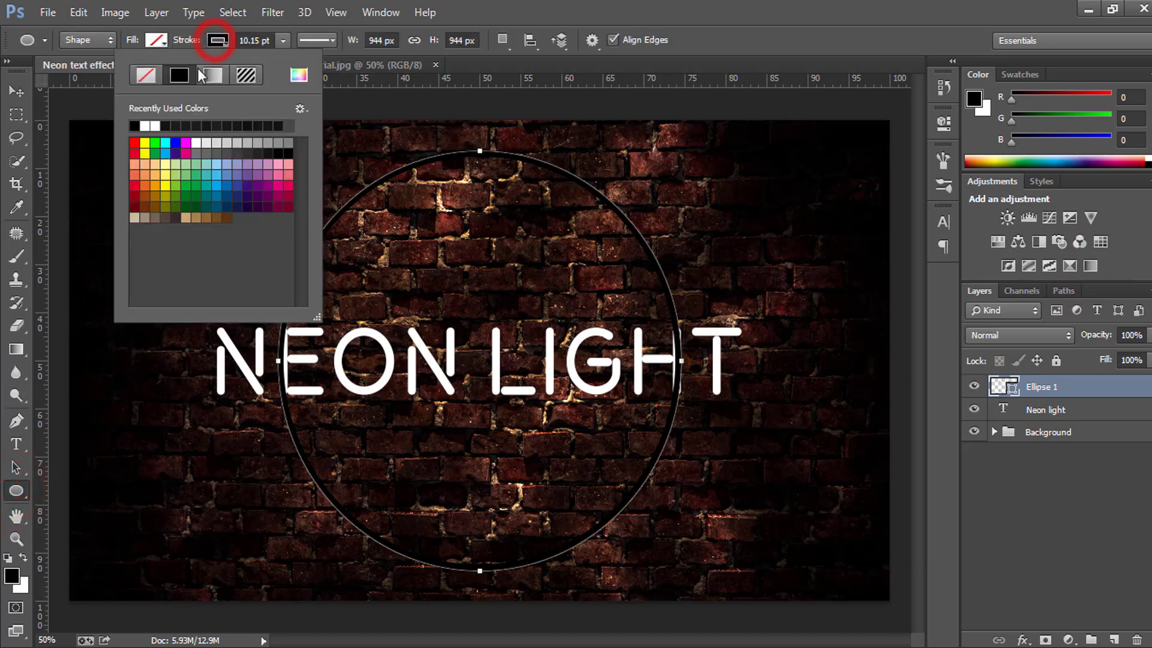
{"action": "left_click", "coordinate": [155, 125]}
{"action": "left_click", "coordinate": [1039, 493]}
{"action": "left_click", "coordinate": [1048, 410]}
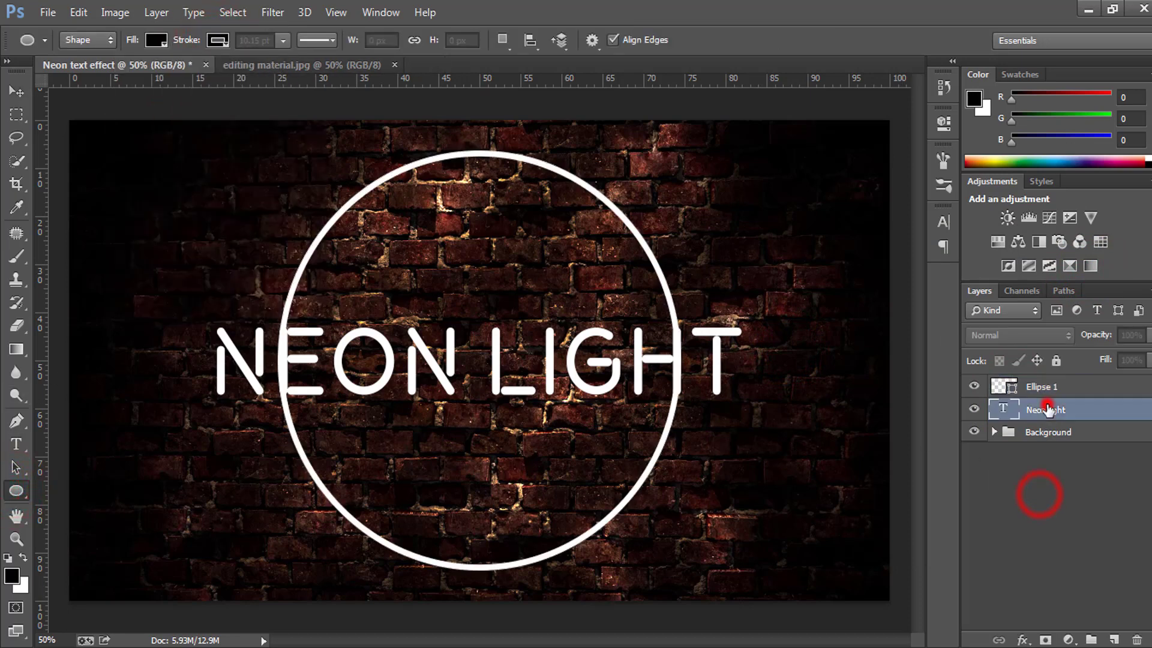
- Scale the NEON LIGHT text down to about 73% to fit inside the ring
{"action": "key", "text": "ctrl+t"}
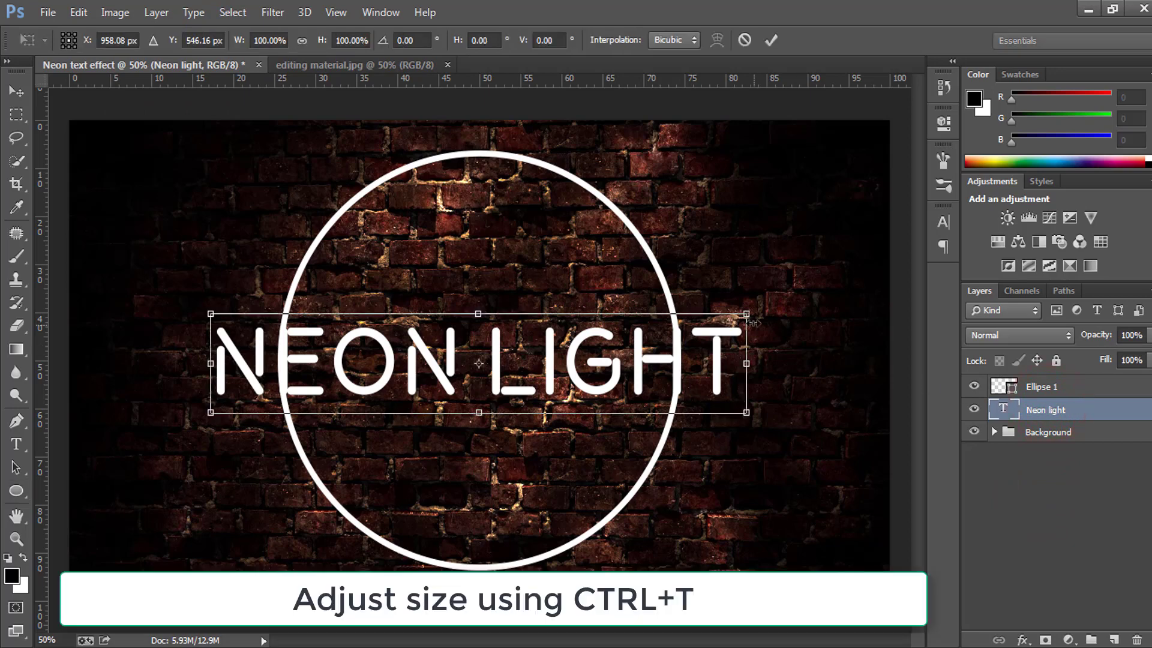
{"action": "left_click_drag", "start_coordinate": [747, 314], "coordinate": [688, 333]}
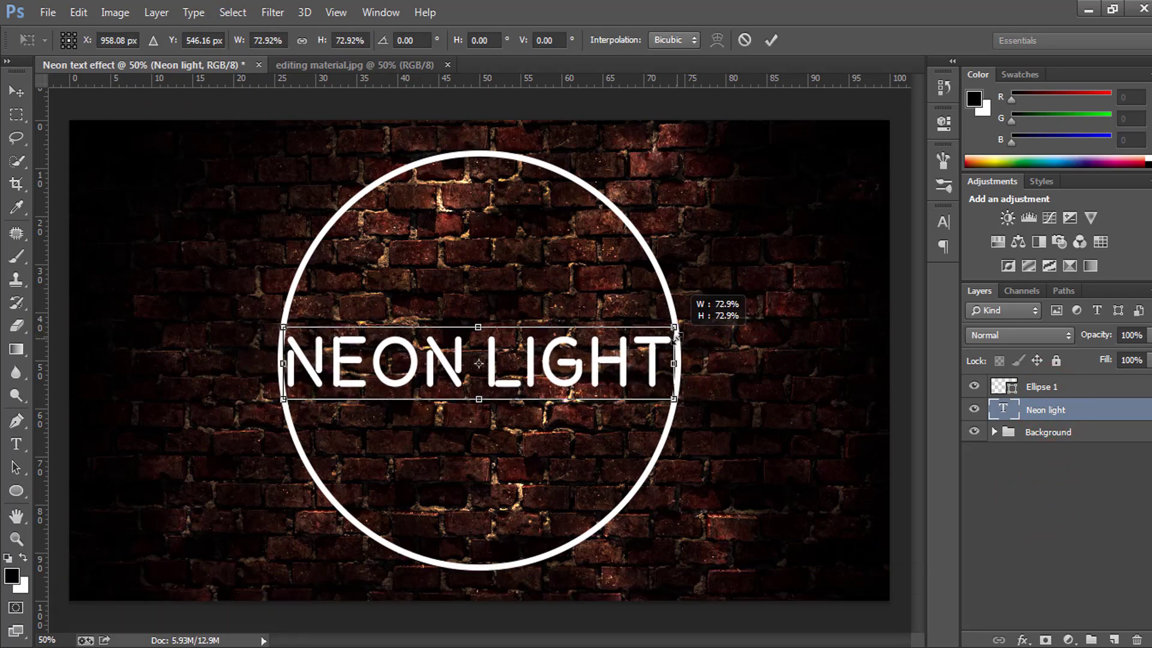
{"action": "left_click", "coordinate": [770, 41]}
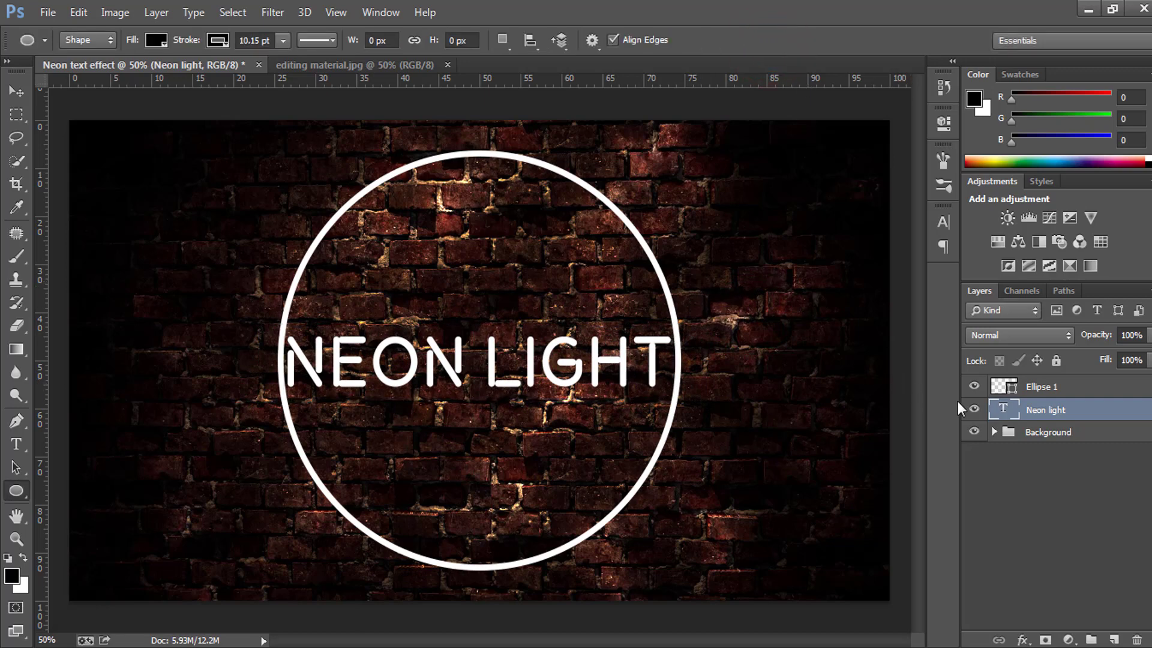
- Recolour the NEON LIGHT text blue 15ade8
{"action": "left_click", "coordinate": [1004, 386]}
{"action": "double_click", "coordinate": [1002, 409]}
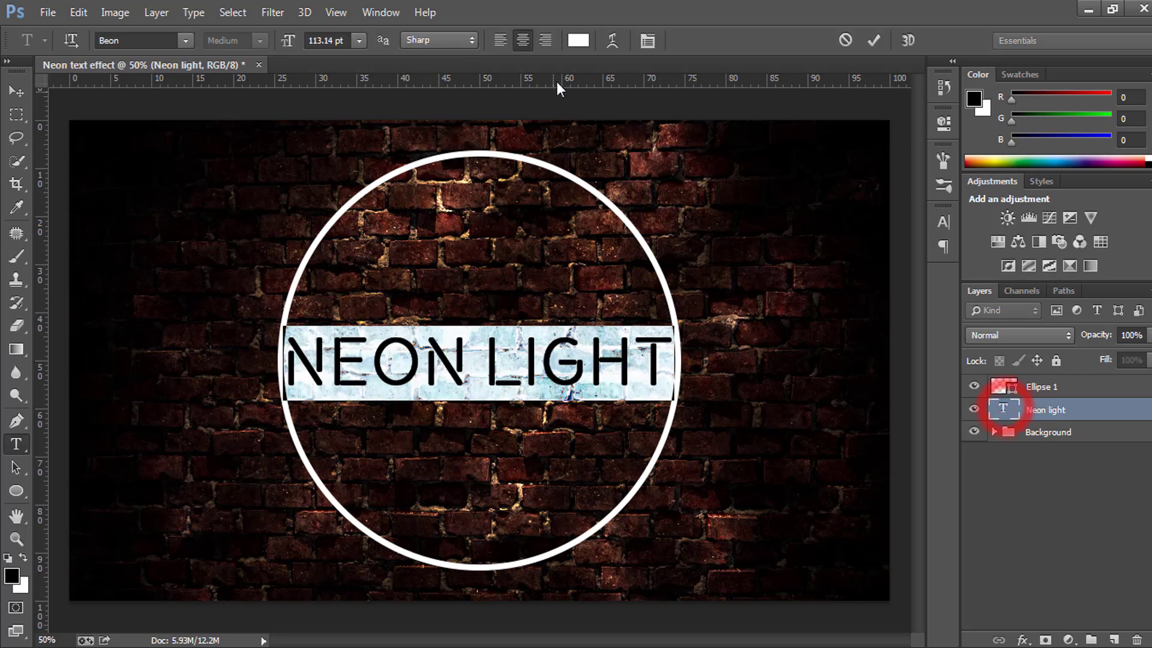
{"action": "left_click", "coordinate": [578, 39]}
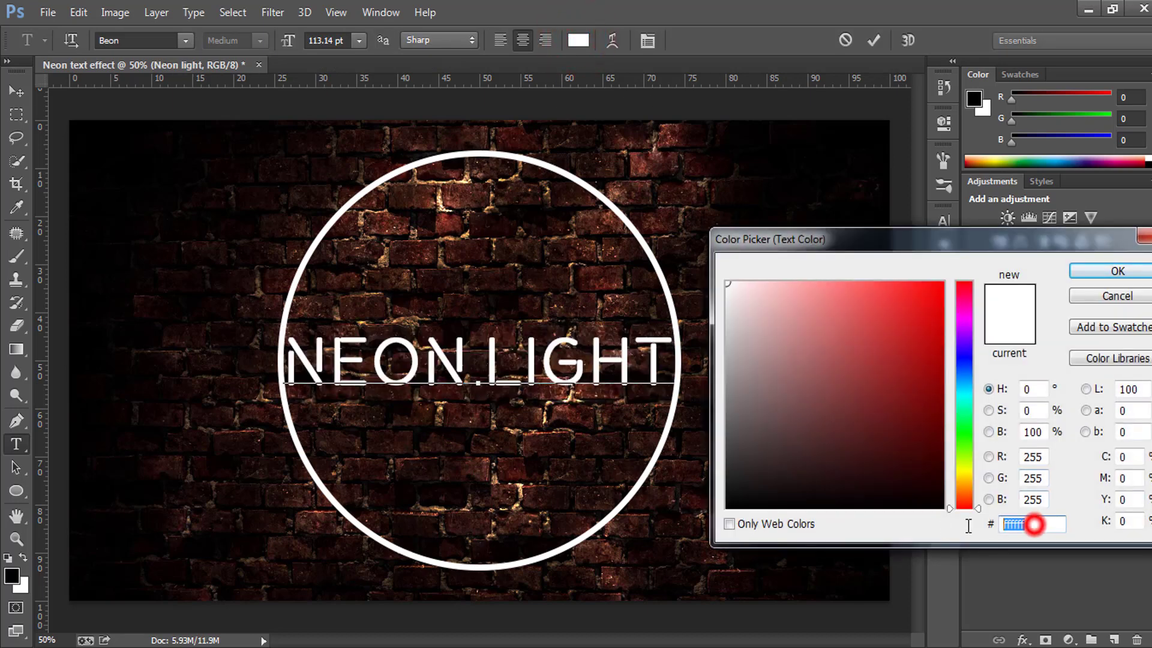
{"action": "type", "text": "15ade8"}
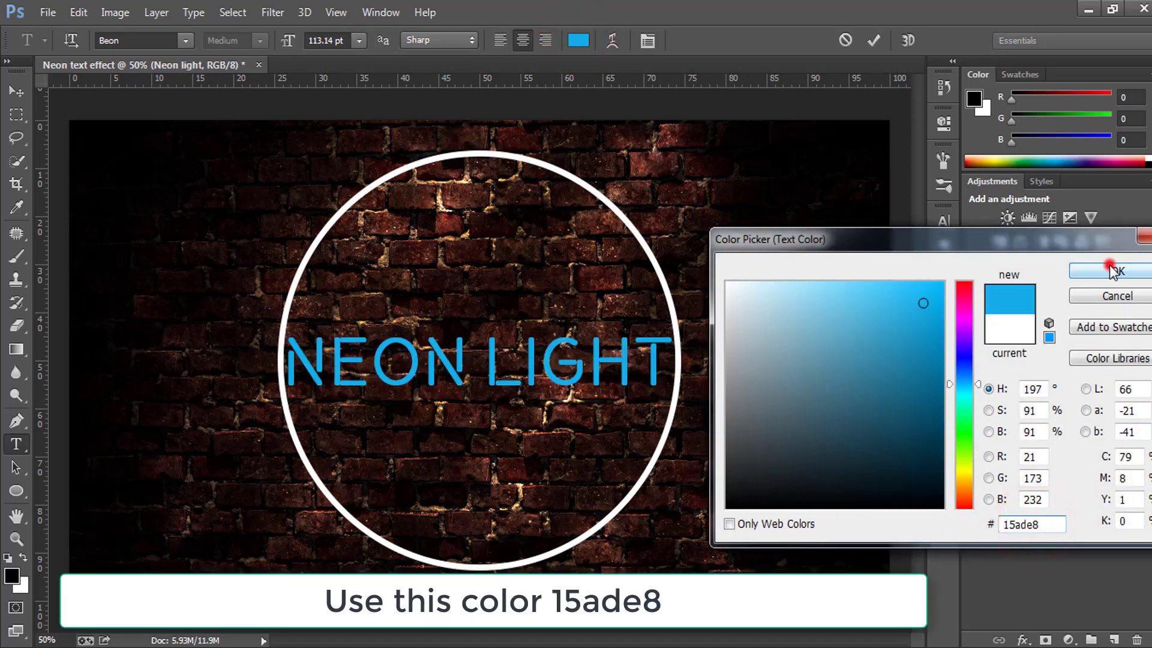
{"action": "left_click", "coordinate": [1111, 270]}
{"action": "left_click", "coordinate": [868, 41]}
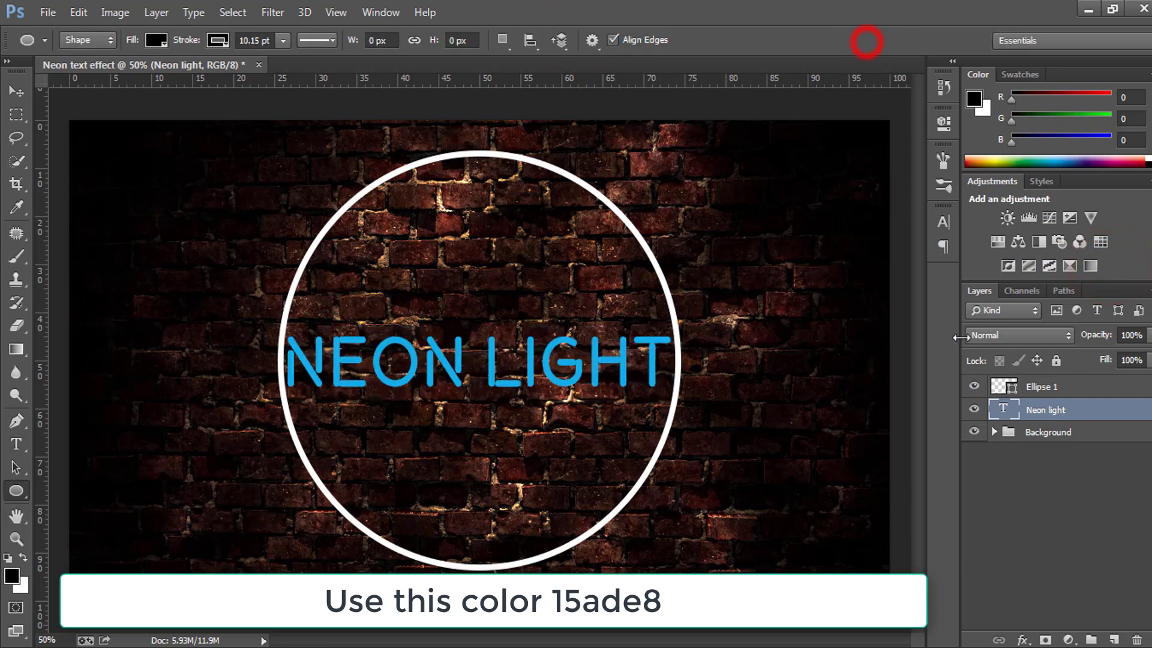
- Give Ellipse 1 a Color Overlay using blue 15ade8 sampled from the text
{"action": "double_click", "coordinate": [1128, 387]}
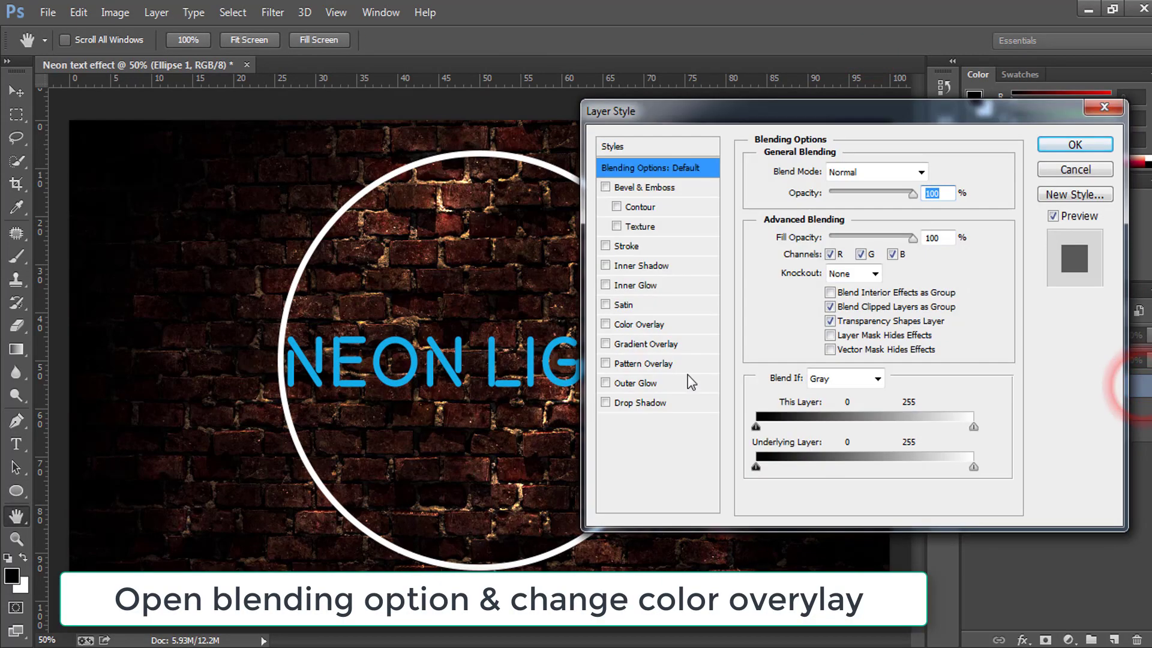
{"action": "left_click", "coordinate": [630, 324]}
{"action": "left_click", "coordinate": [933, 172]}
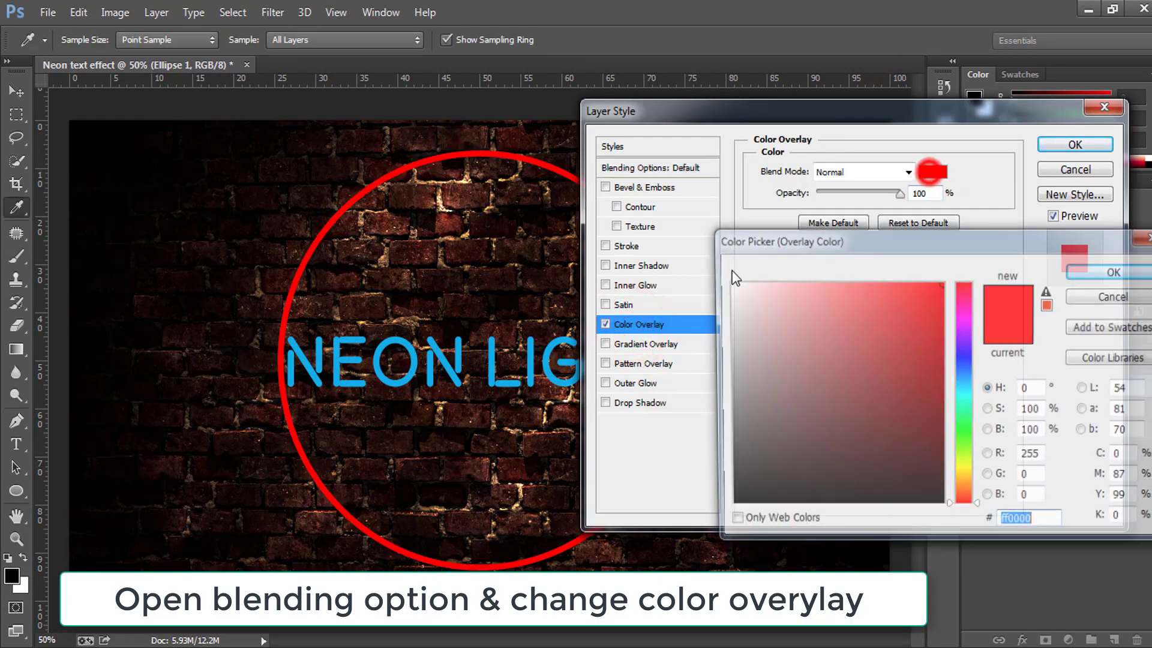
{"action": "left_click", "coordinate": [462, 351]}
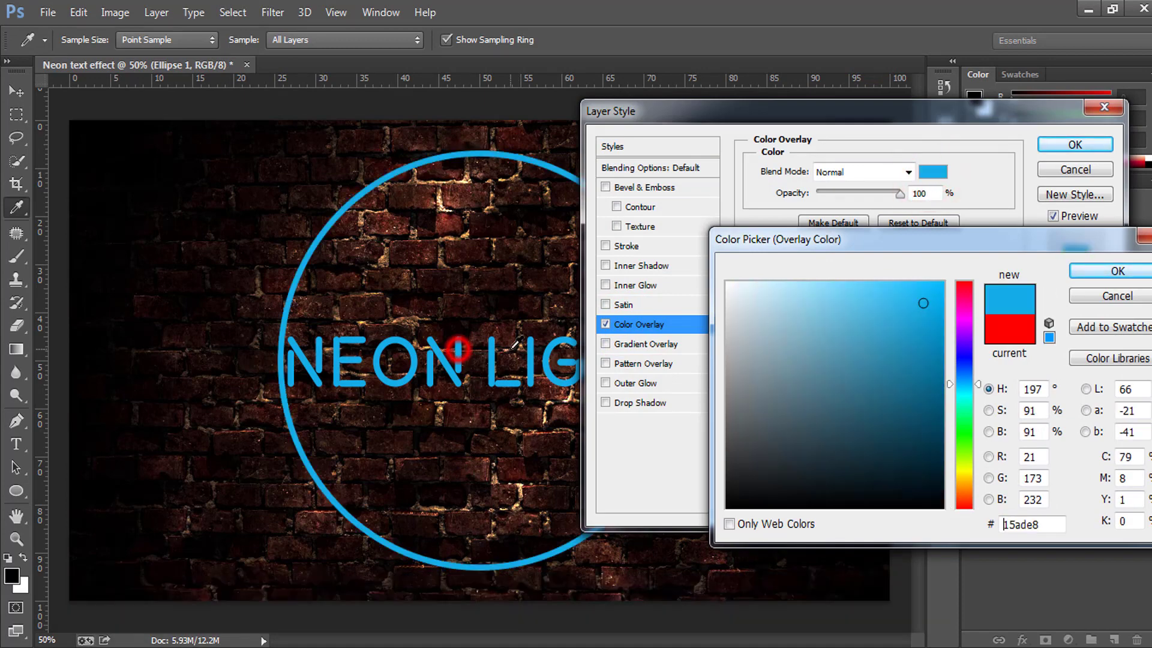
{"action": "left_click", "coordinate": [1083, 271]}
{"action": "left_click", "coordinate": [1069, 145]}
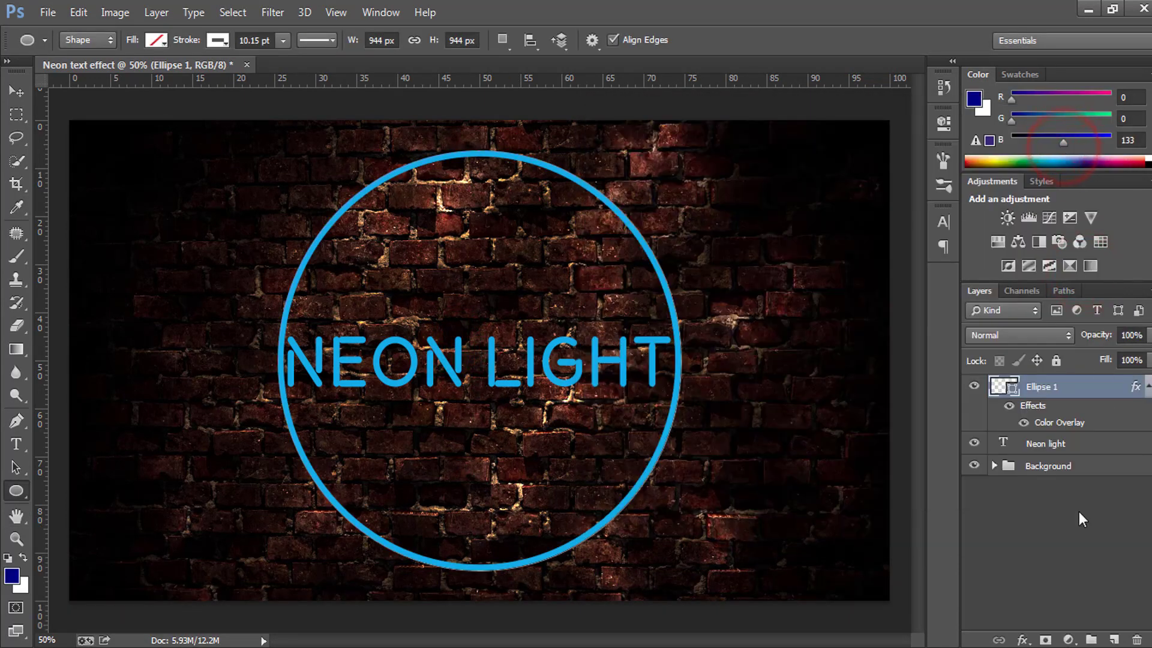
{"action": "left_click", "coordinate": [1042, 524]}
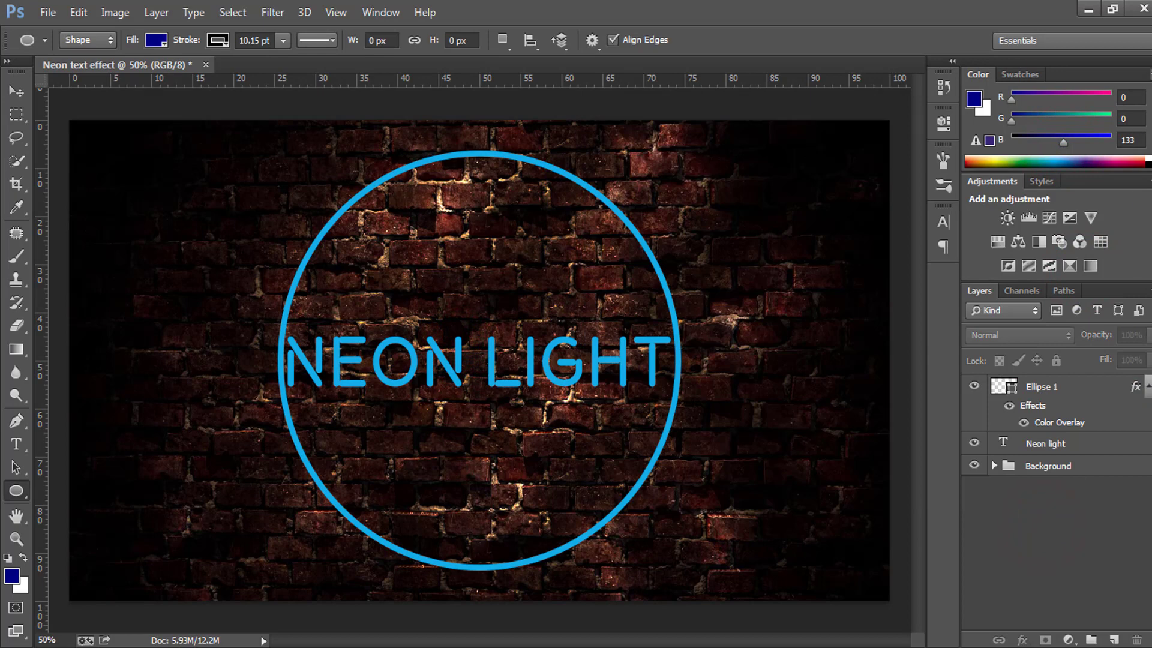
{"action": "key", "text": "F6"}
- Duplicate Ellipse 1 and enlarge the copy to about 106% around the original
{"action": "left_click", "coordinate": [1035, 281]}
{"action": "left_click", "coordinate": [1148, 280]}
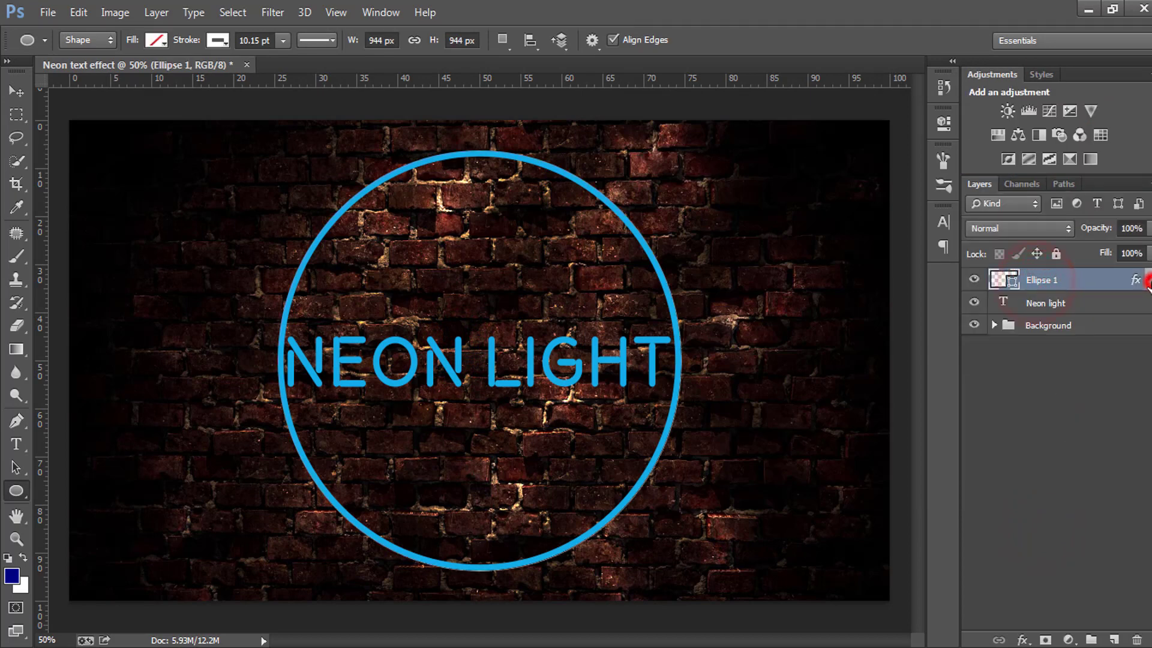
{"action": "left_click", "coordinate": [974, 279]}
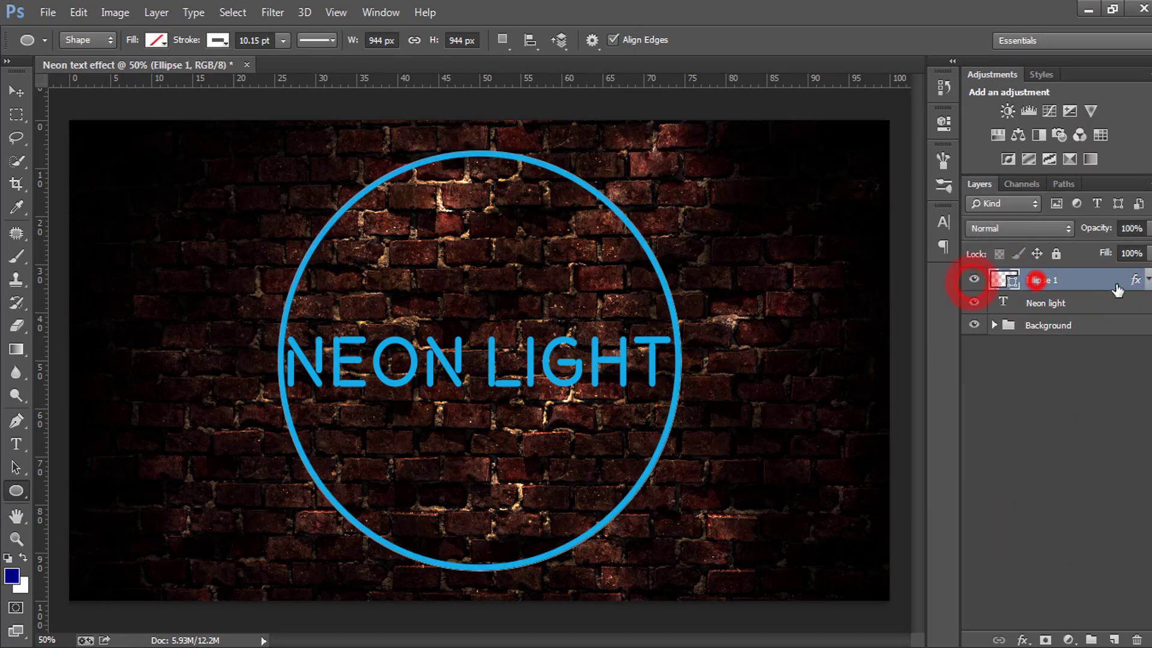
{"action": "key", "text": "ctrl+j"}
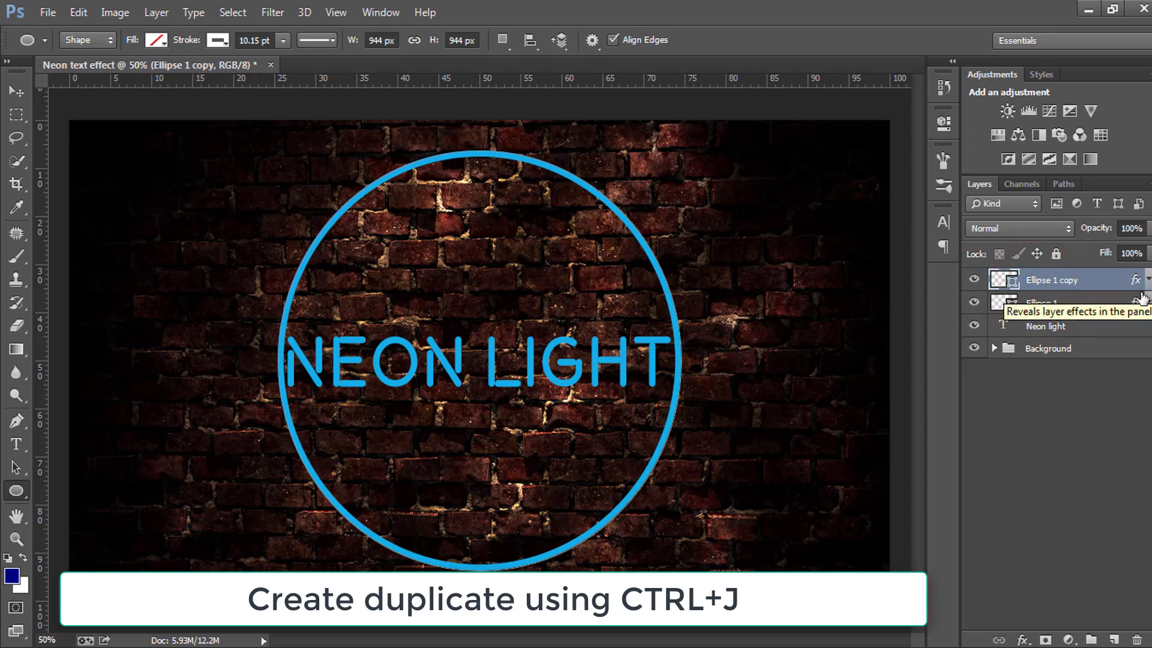
{"action": "key", "text": "ctrl+t"}
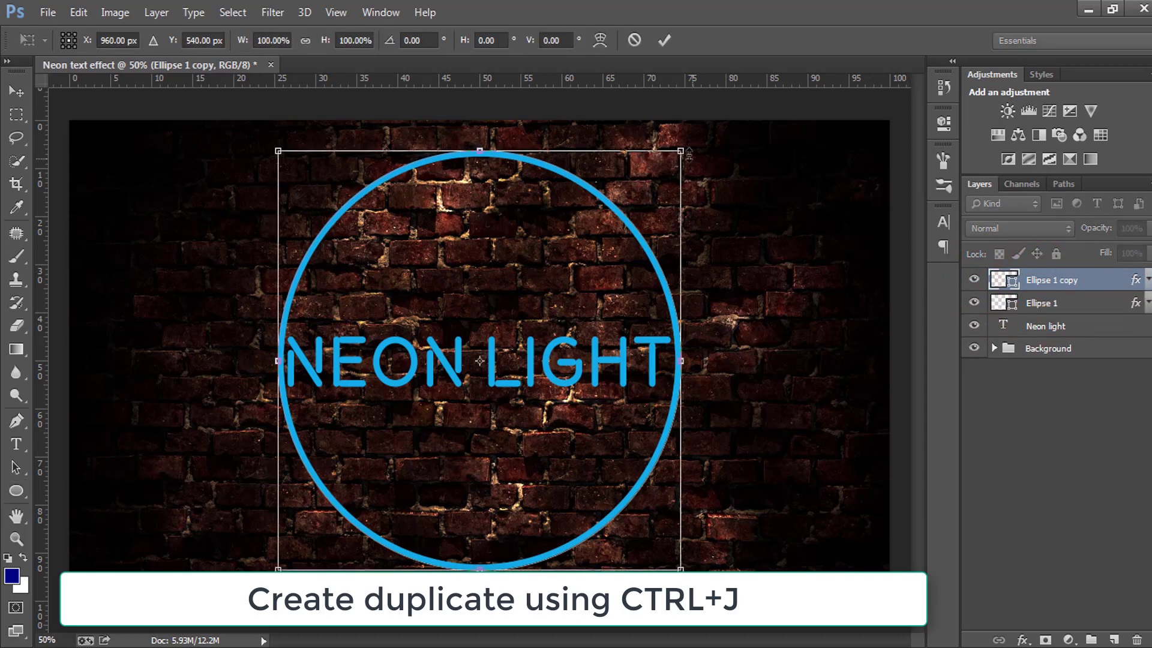
{"action": "left_click_drag", "start_coordinate": [688, 154], "coordinate": [704, 142]}
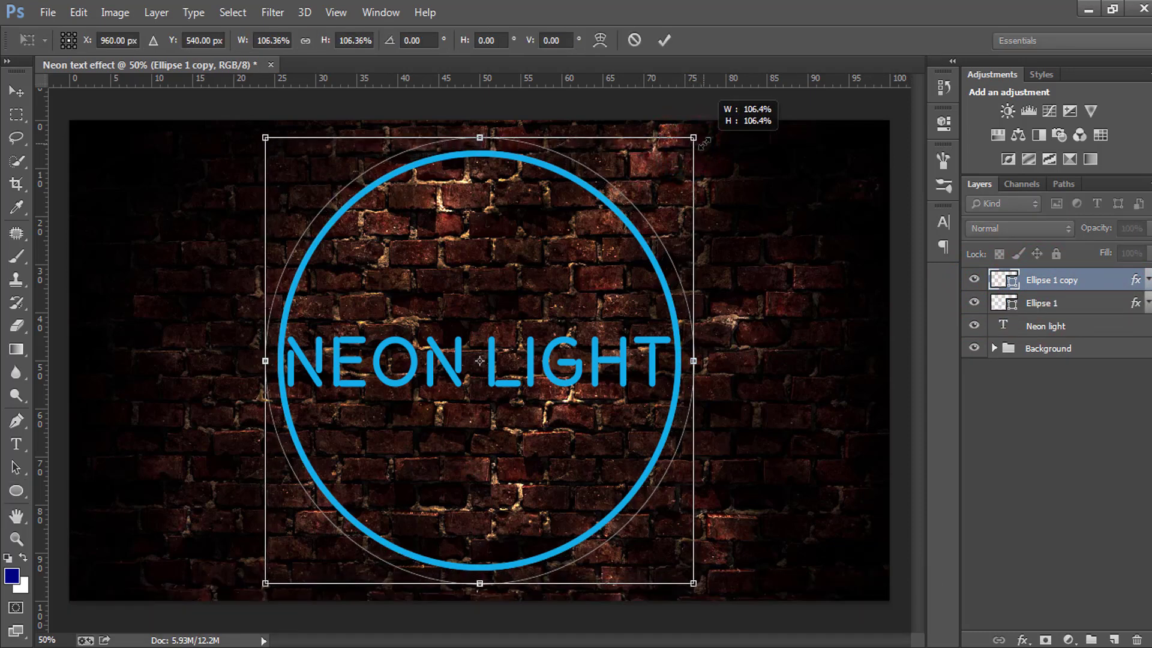
{"action": "left_click", "coordinate": [664, 41]}
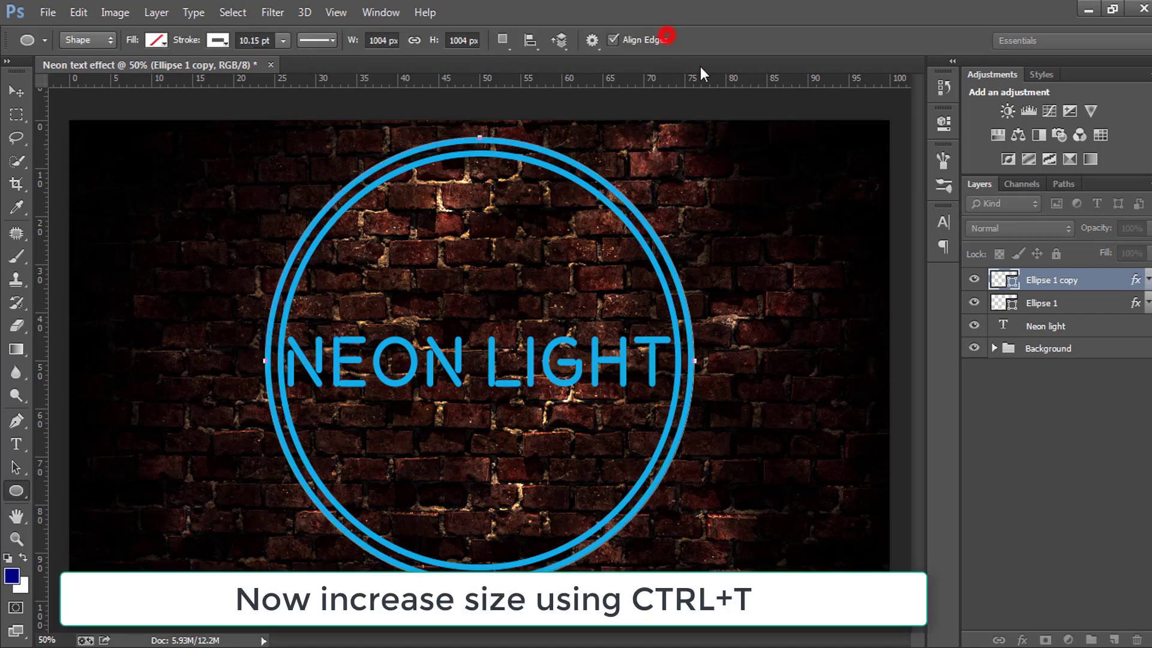
- Thin the original Ellipse 1 stroke to 5.89 pt
{"action": "left_click", "coordinate": [1064, 307]}
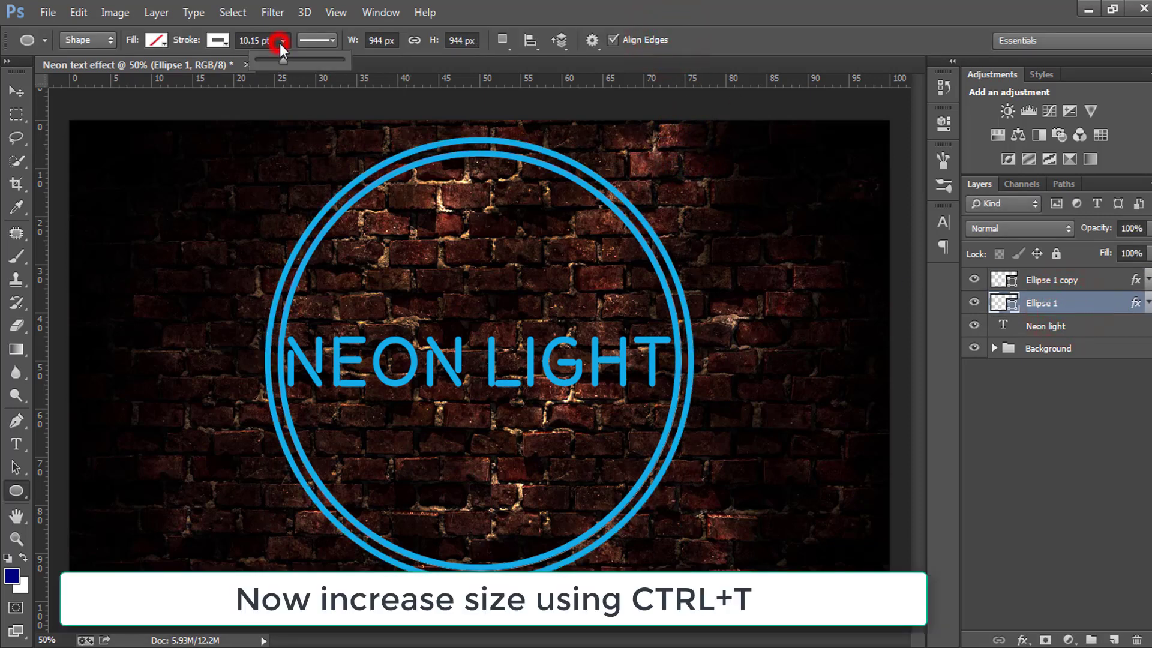
{"action": "left_click_drag", "start_coordinate": [286, 65], "coordinate": [277, 63]}
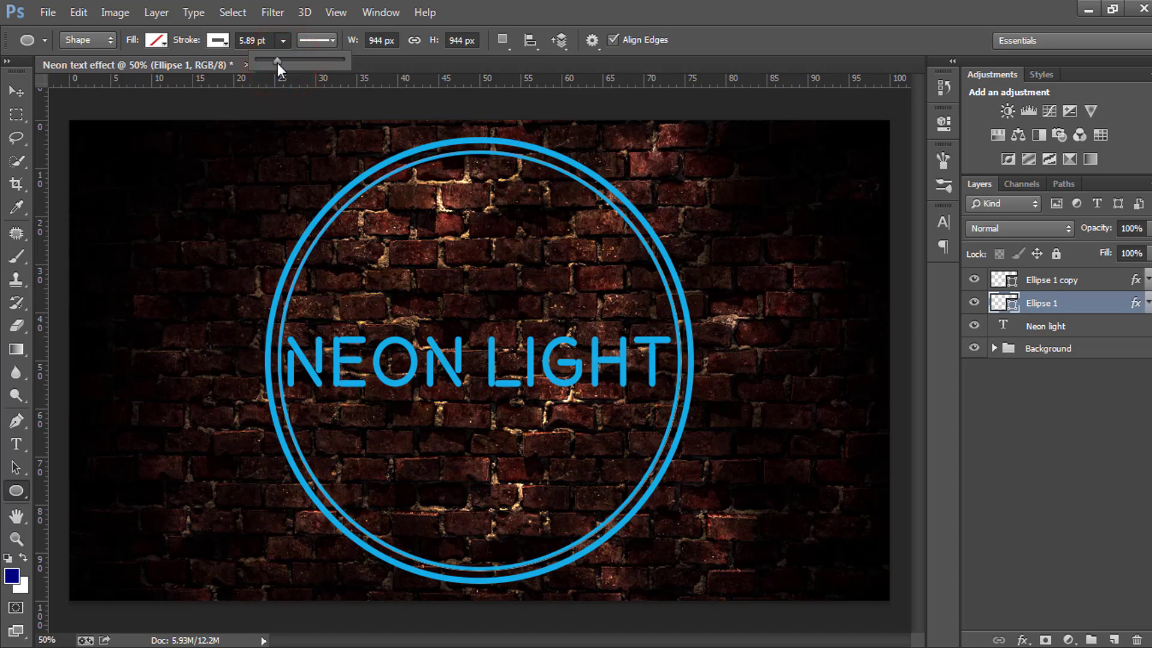
{"action": "left_click", "coordinate": [1038, 279]}
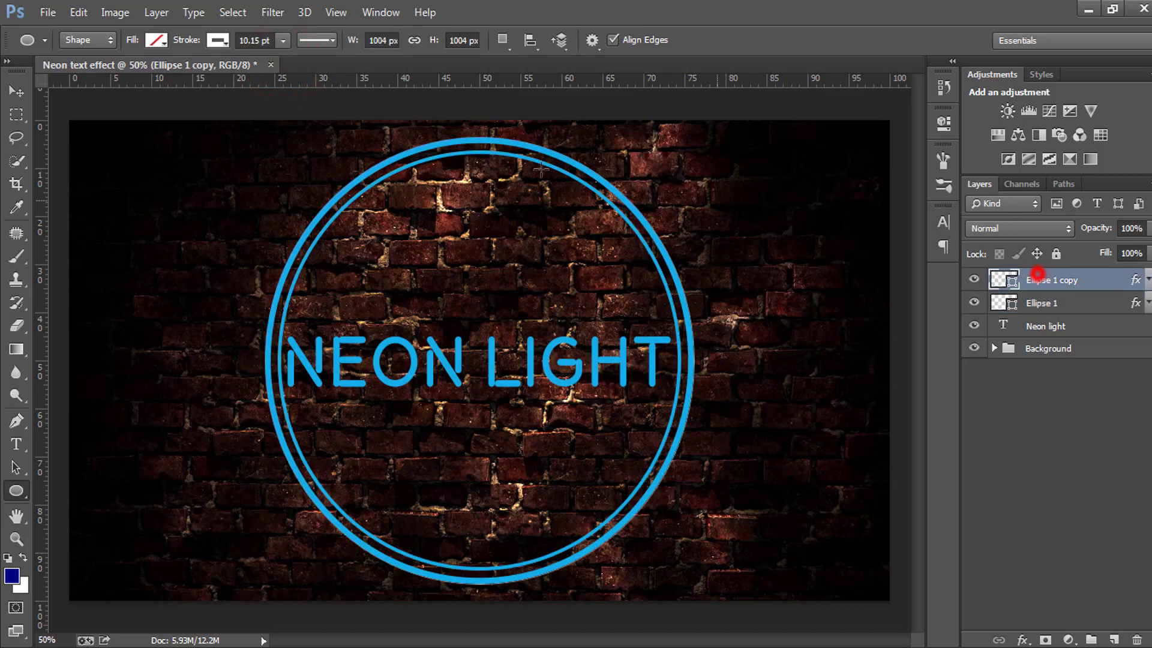
{"action": "left_click", "coordinate": [283, 40]}
{"action": "left_click", "coordinate": [1062, 394]}
- Give the inner Ellipse 1 a dashed stroke with square dash ends
{"action": "left_click", "coordinate": [1062, 303]}
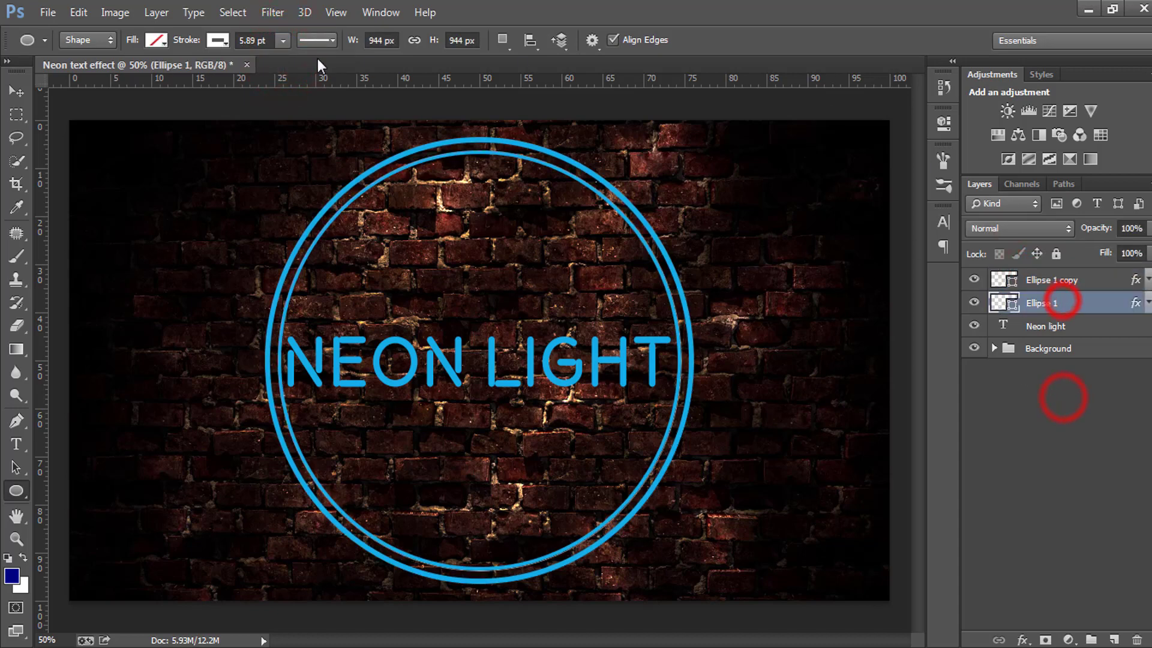
{"action": "left_click", "coordinate": [327, 40]}
{"action": "left_click", "coordinate": [313, 118]}
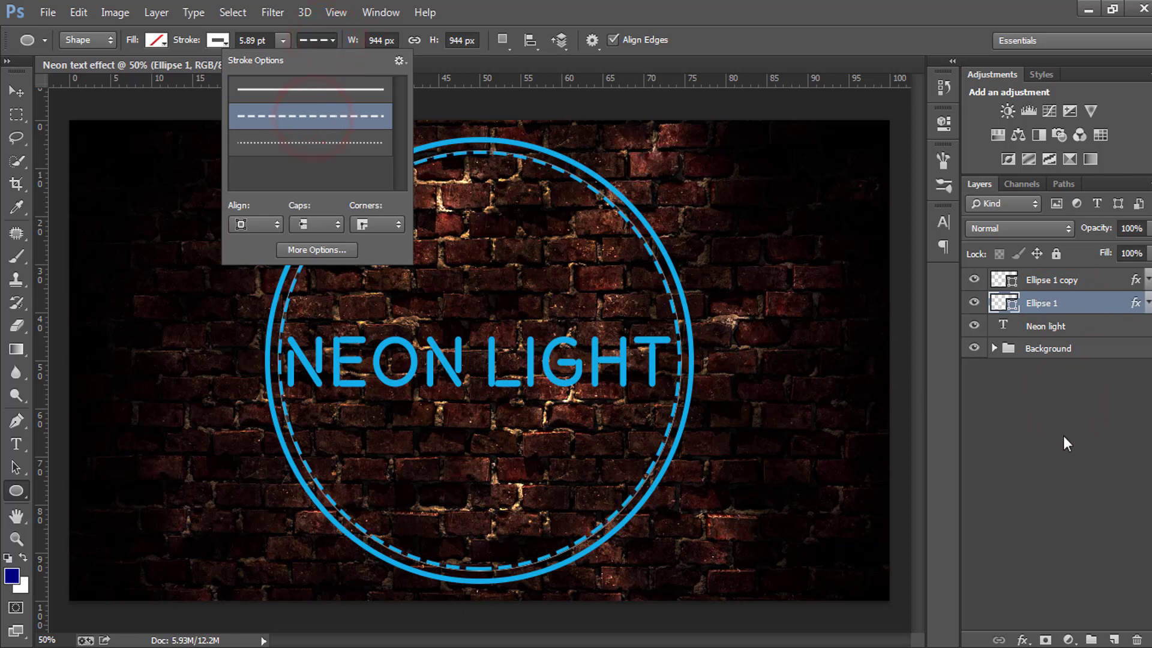
{"action": "left_click", "coordinate": [249, 224]}
{"action": "left_click", "coordinate": [251, 265]}
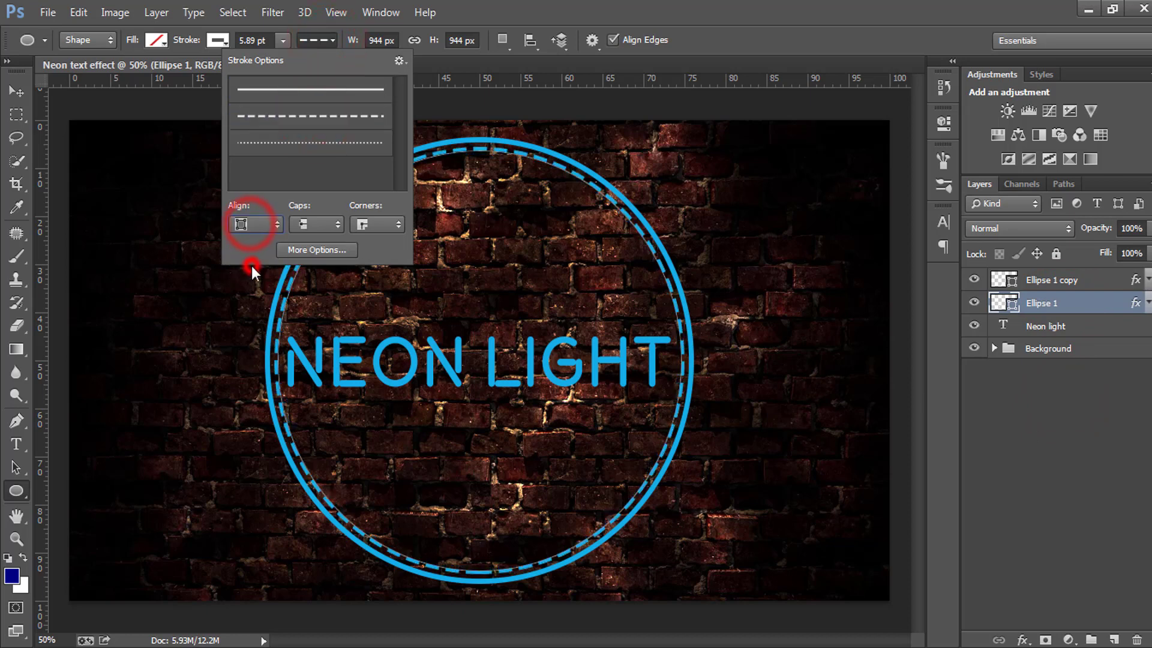
{"action": "left_click", "coordinate": [322, 224]}
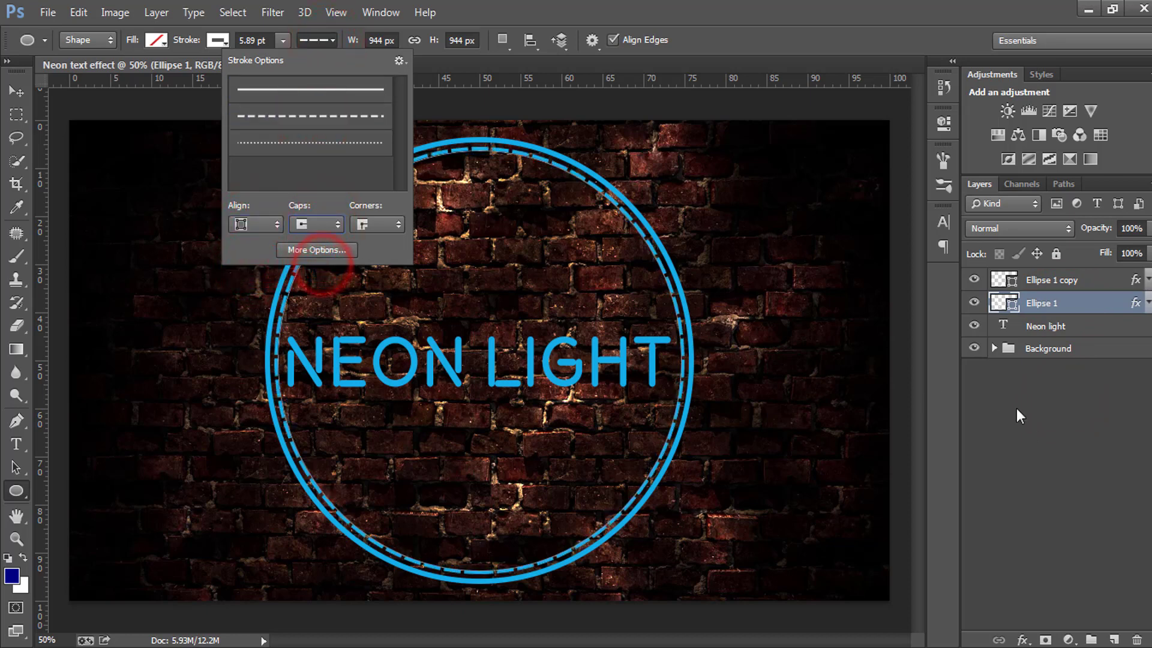
{"action": "left_click", "coordinate": [306, 224]}
{"action": "left_click", "coordinate": [315, 258]}
{"action": "left_click", "coordinate": [314, 242]}
{"action": "left_click", "coordinate": [1048, 428]}
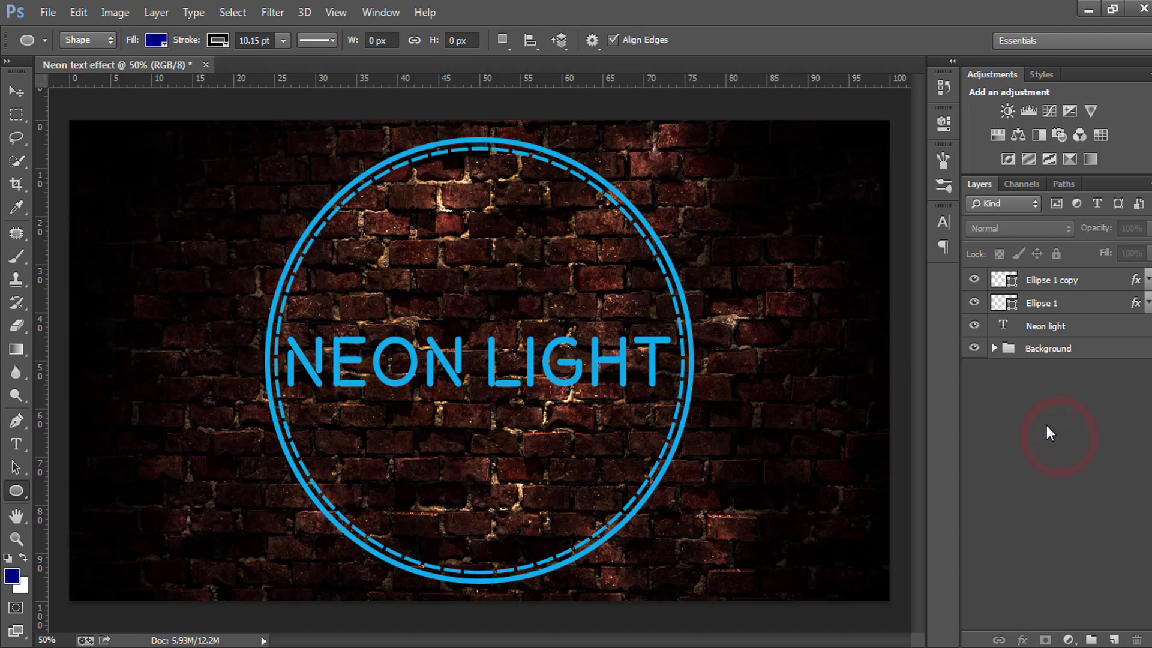
- Set the Ellipse 1 copy stroke to 7.64 pt and add a layer mask to Ellipse 1
{"action": "left_click", "coordinate": [1037, 282]}
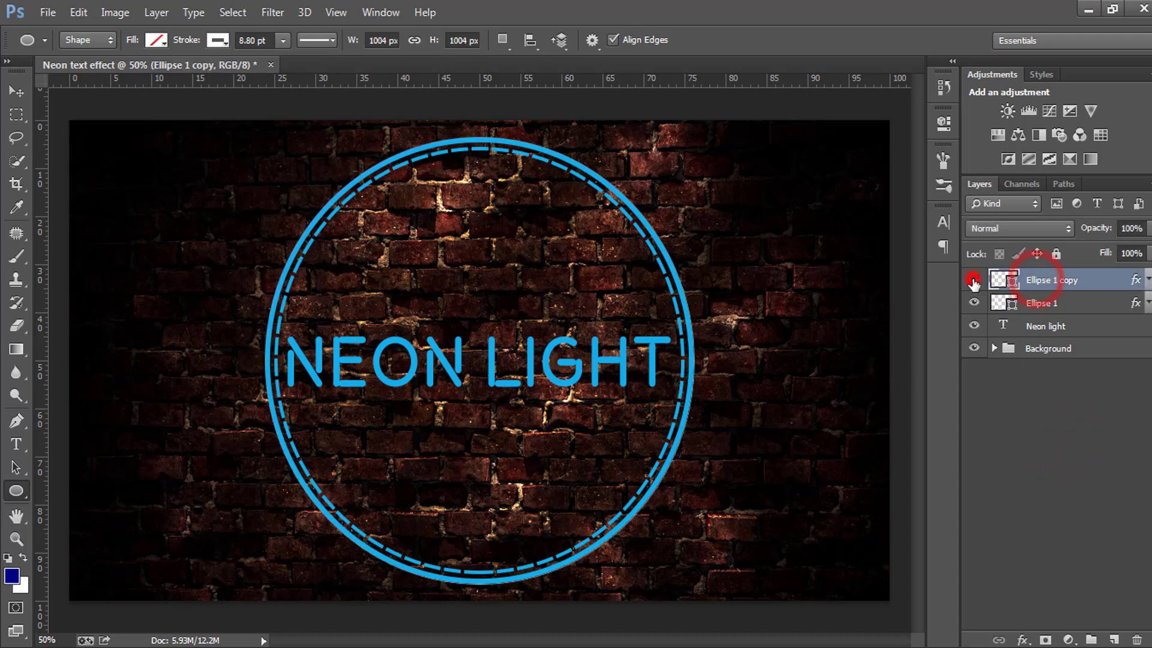
{"action": "double_click", "coordinate": [974, 280]}
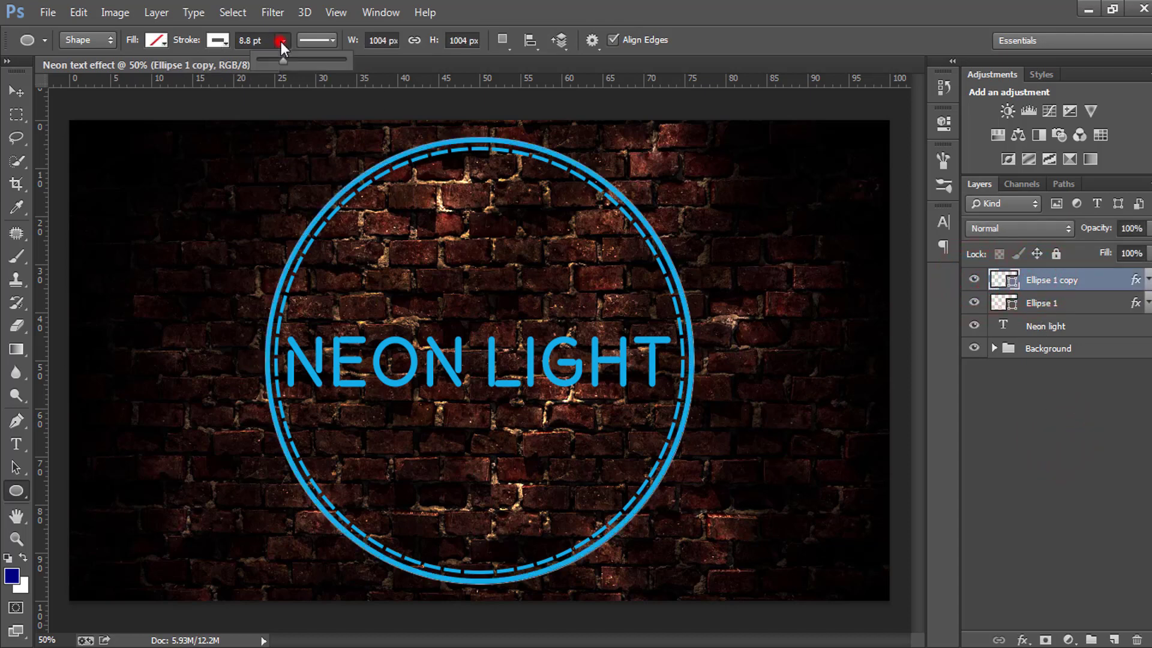
{"action": "left_click", "coordinate": [282, 62]}
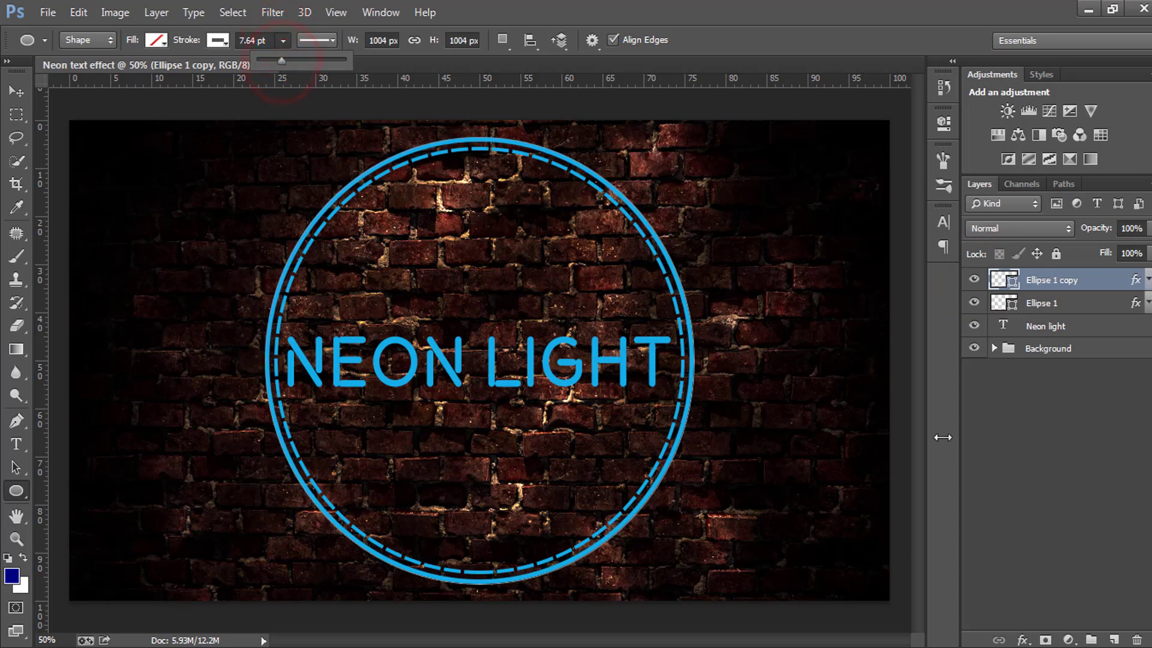
{"action": "left_click", "coordinate": [1039, 305]}
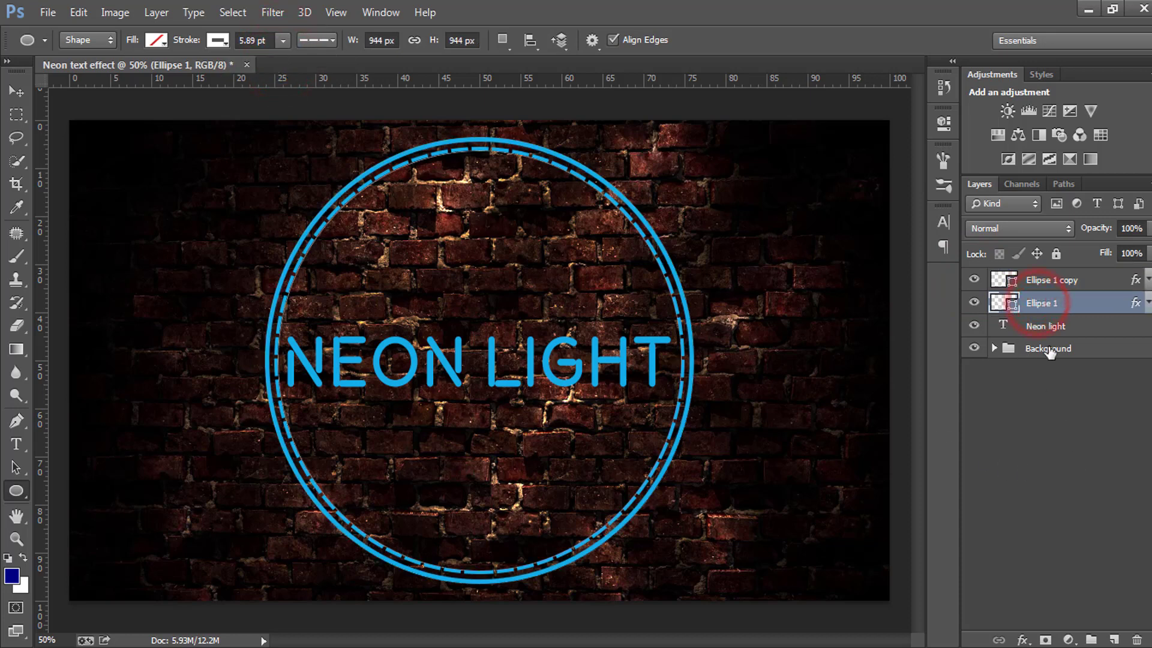
{"action": "left_click", "coordinate": [1045, 641]}
- Add a mask to Ellipse 1 copy and marquee-select a band around NEON LIGHT
{"action": "left_click", "coordinate": [1034, 280]}
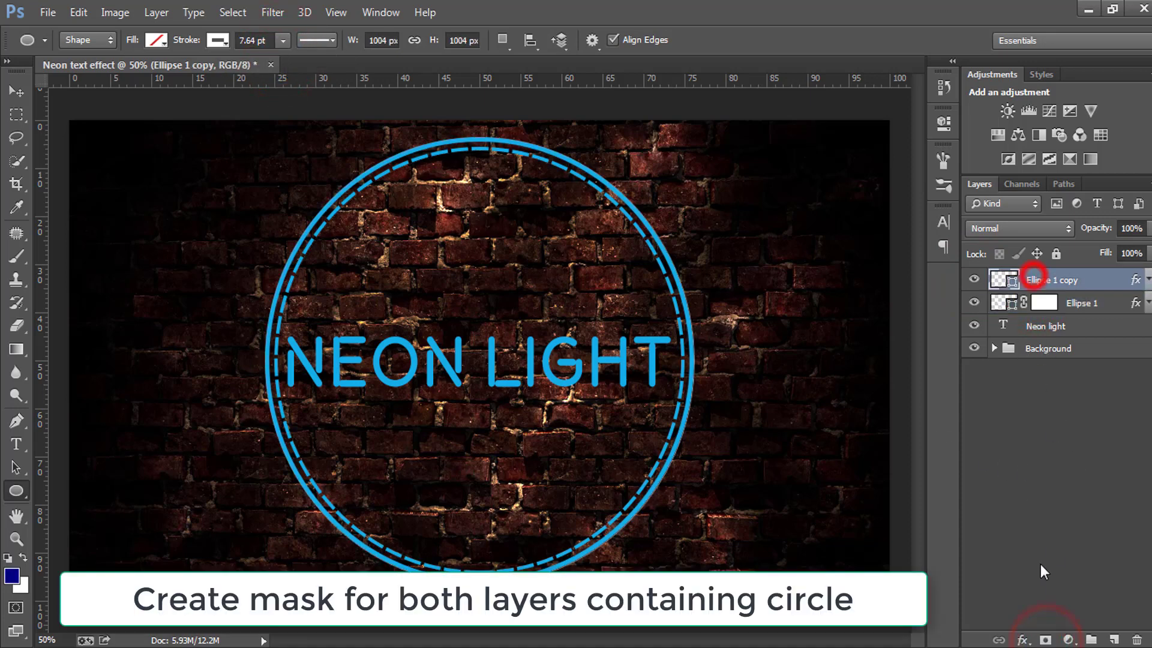
{"action": "left_click", "coordinate": [1046, 640]}
{"action": "left_click", "coordinate": [1001, 300]}
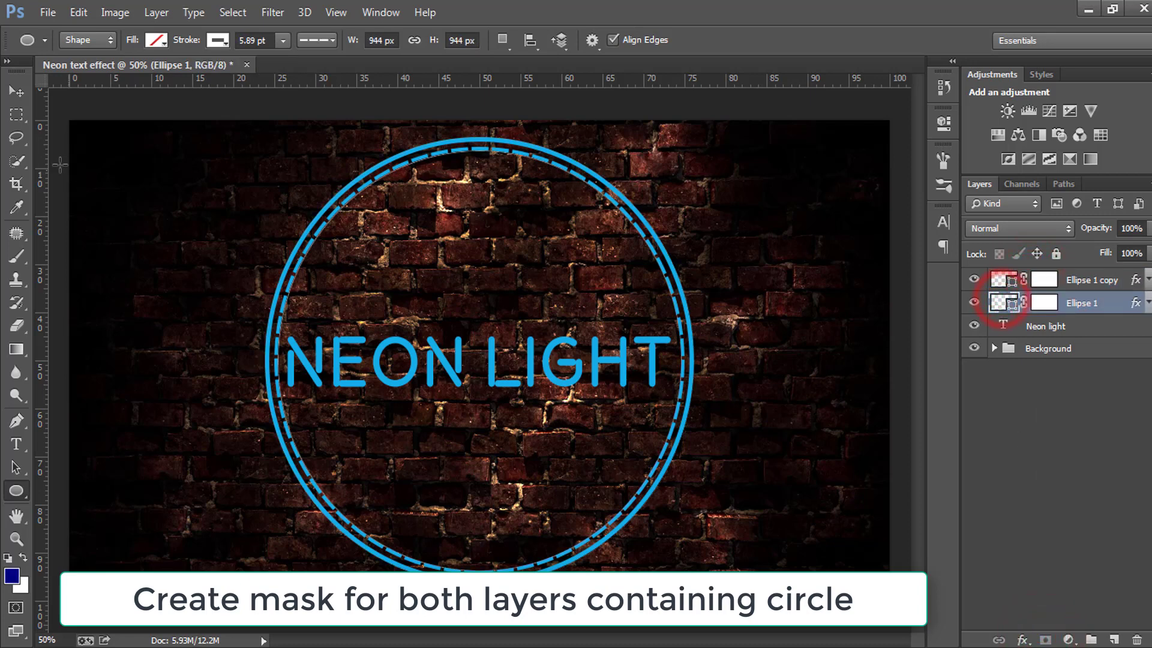
{"action": "left_click", "coordinate": [16, 113]}
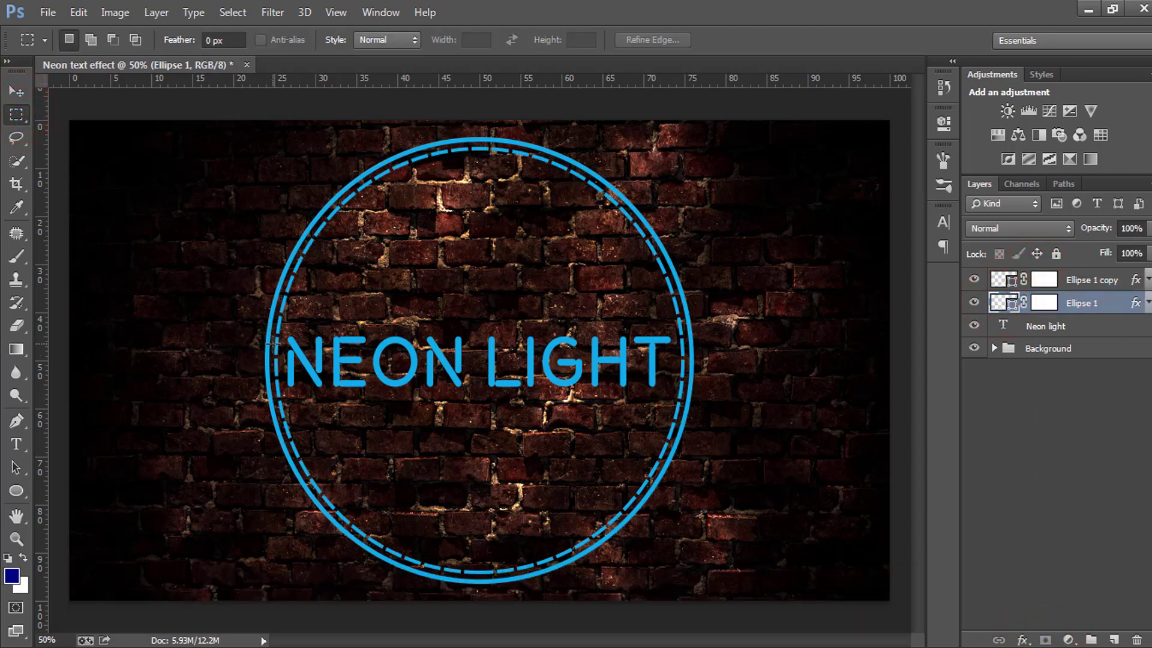
{"action": "left_click_drag", "start_coordinate": [263, 339], "coordinate": [348, 340]}
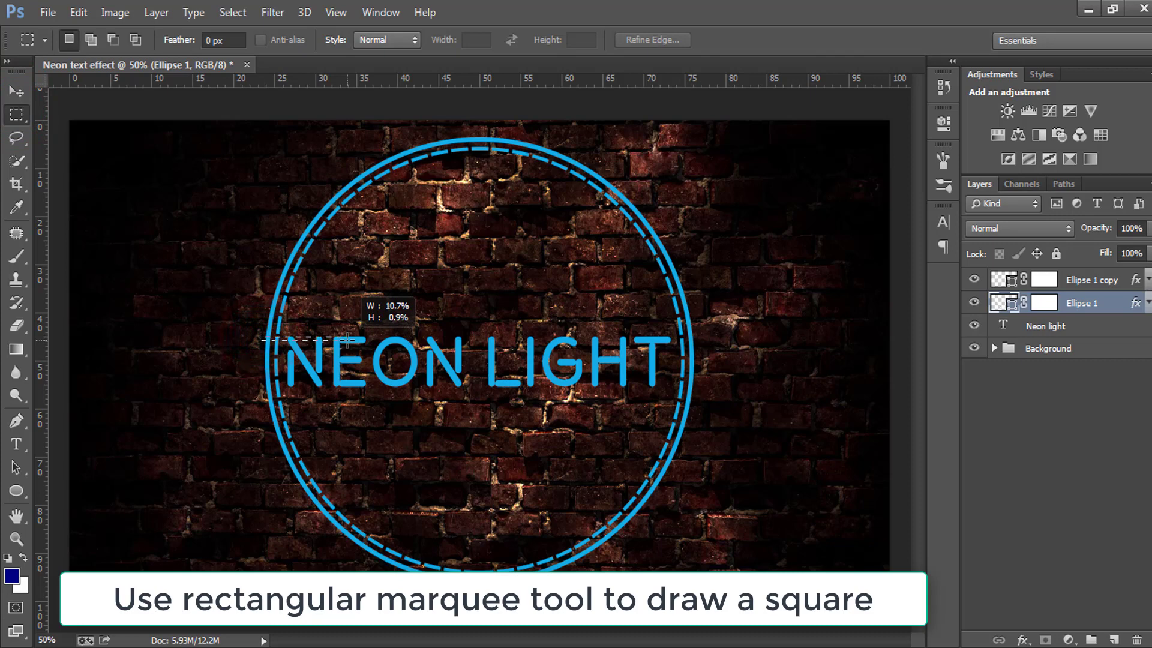
{"action": "key", "text": "space"}
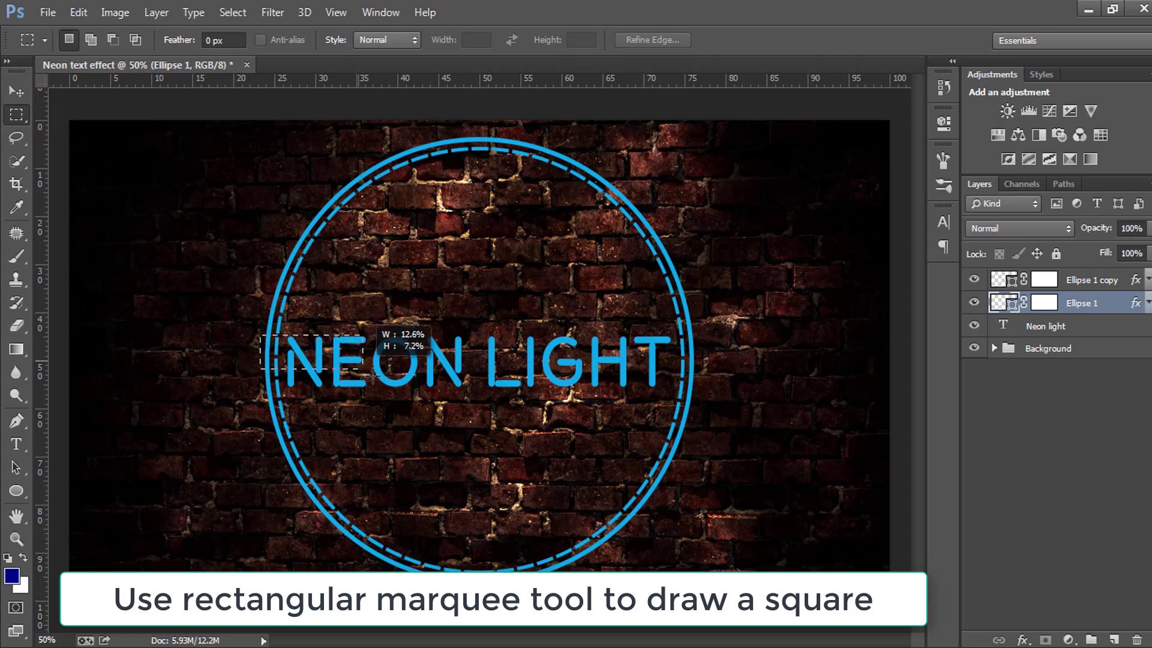
{"action": "left_click_drag", "start_coordinate": [347, 340], "coordinate": [699, 393]}
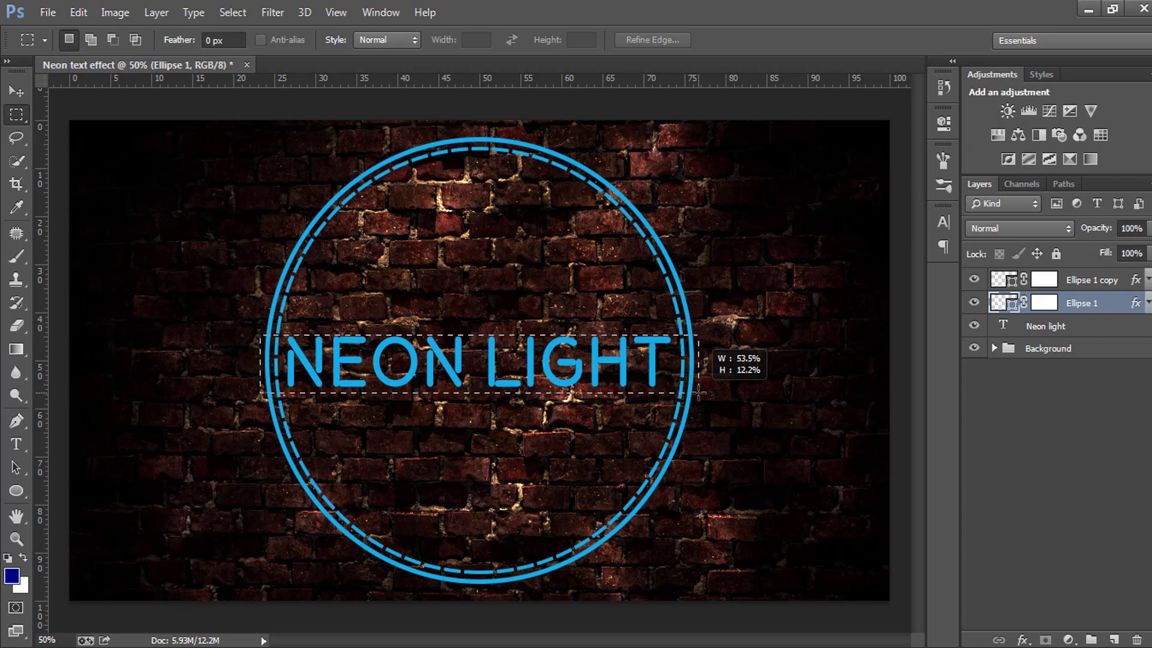
{"action": "left_click_drag", "start_coordinate": [699, 393], "coordinate": [698, 393]}
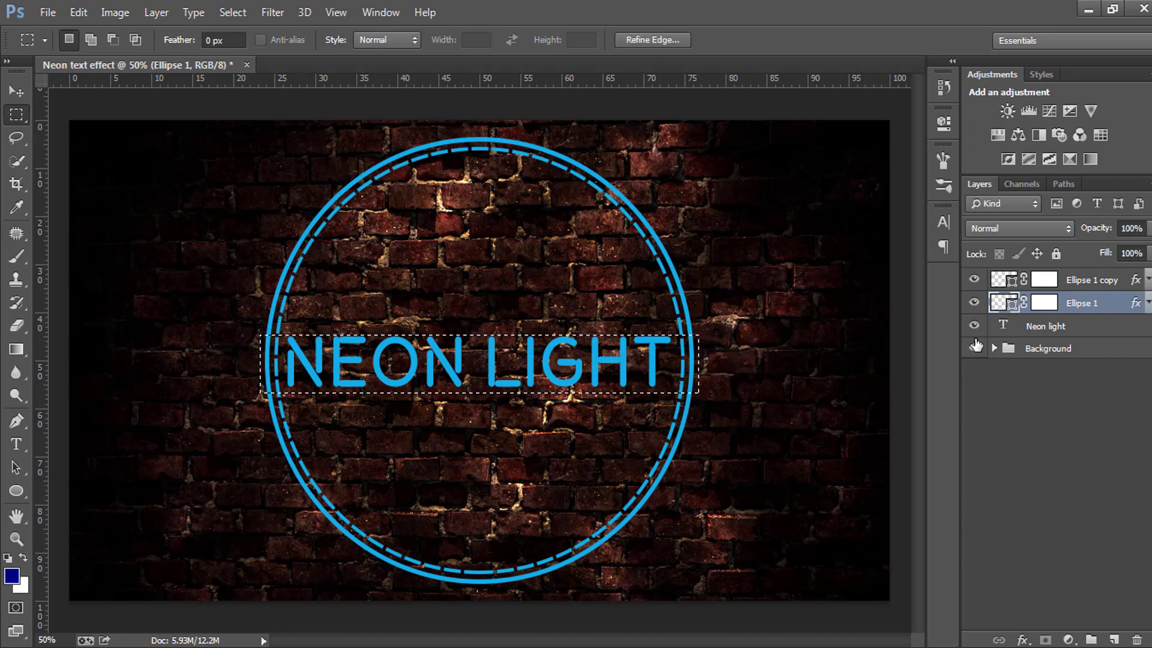
- Fill the selected band black on the ellipse layer masks, then deselect
{"action": "left_click", "coordinate": [1042, 303]}
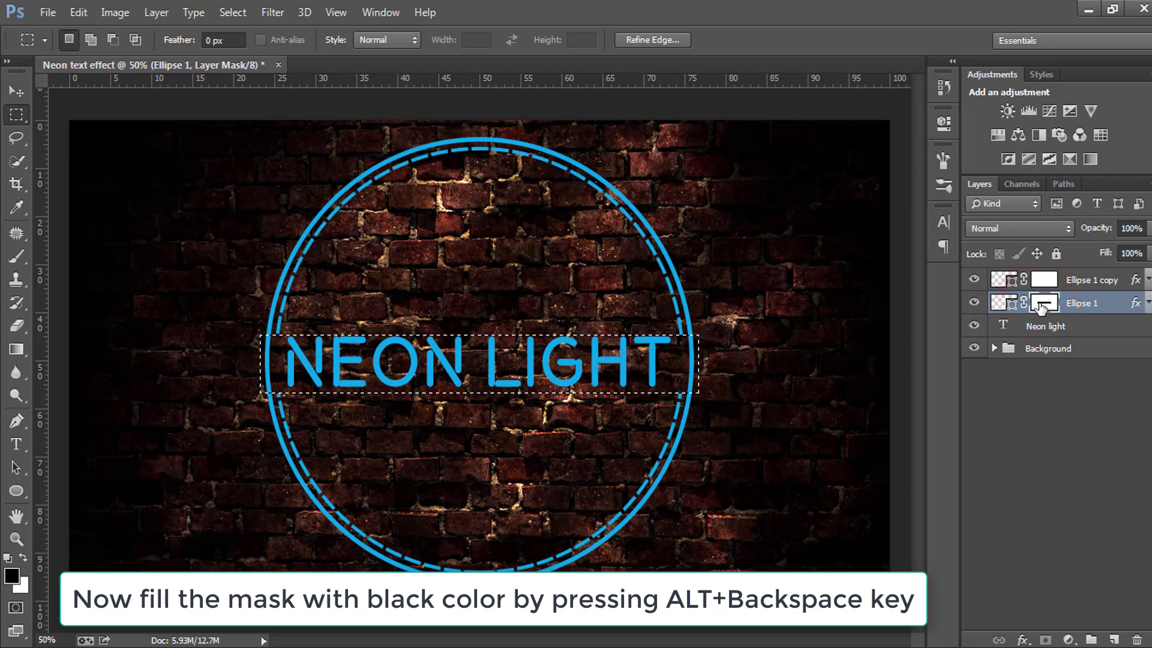
{"action": "left_click", "coordinate": [1045, 280]}
{"action": "key", "text": "alt+BackSpace"}
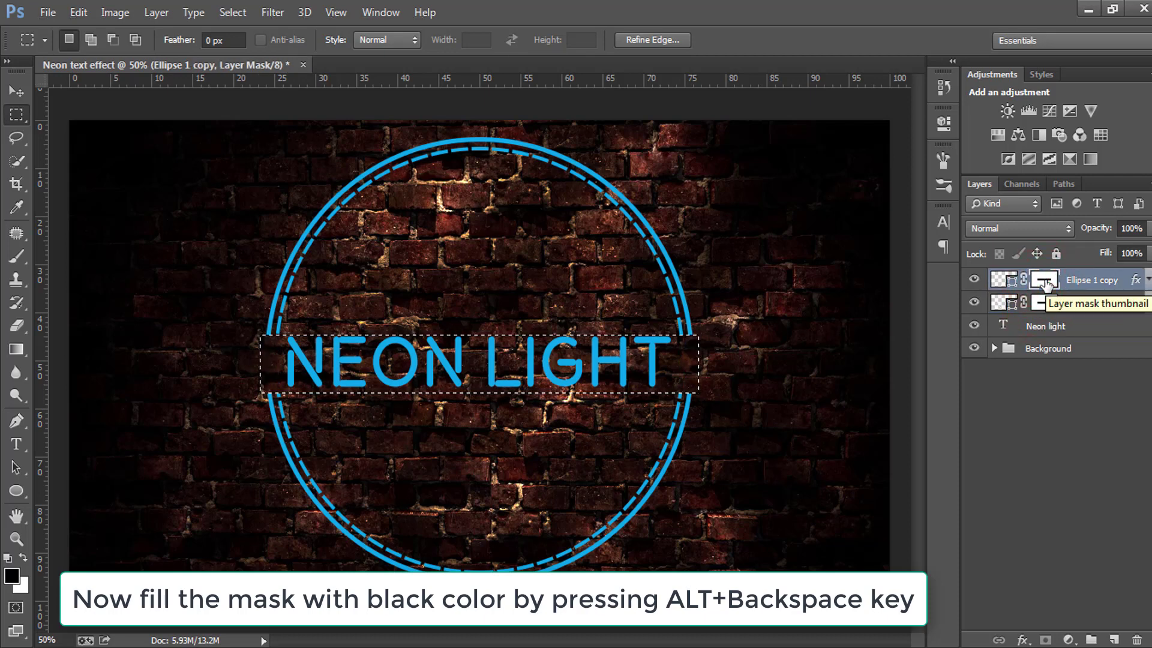
{"action": "key", "text": "ctrl+d"}
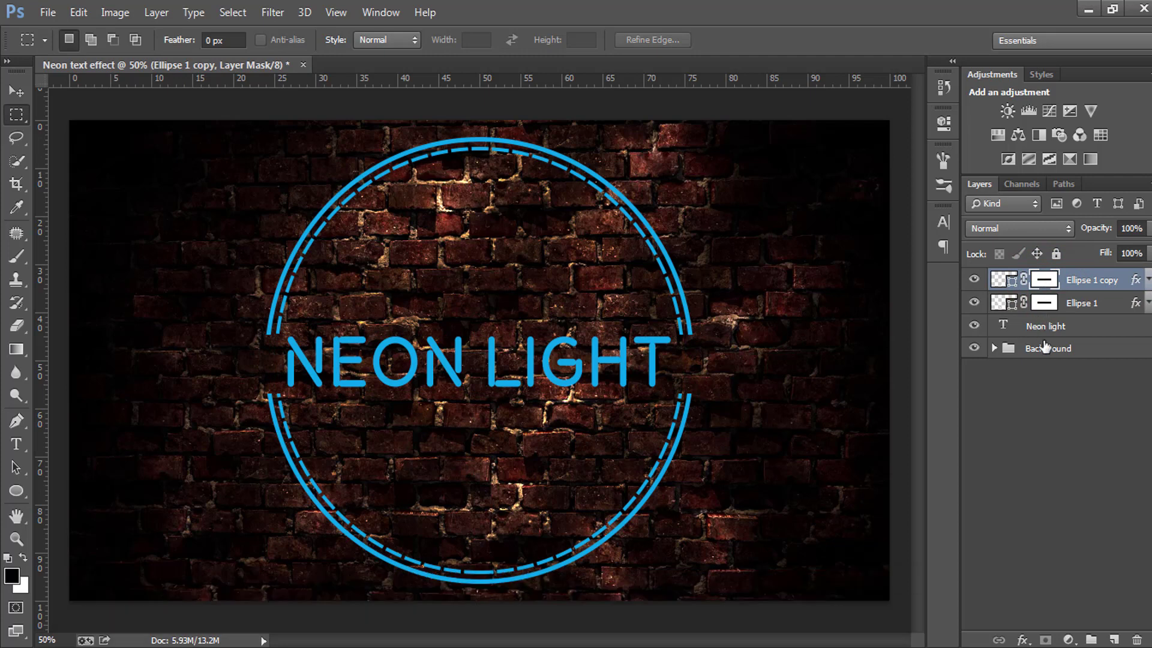
{"action": "left_click", "coordinate": [1044, 326]}
- Widen the NEON LIGHT text to about 105% so its ends reach the ring gaps
{"action": "key", "text": "ctrl+t"}
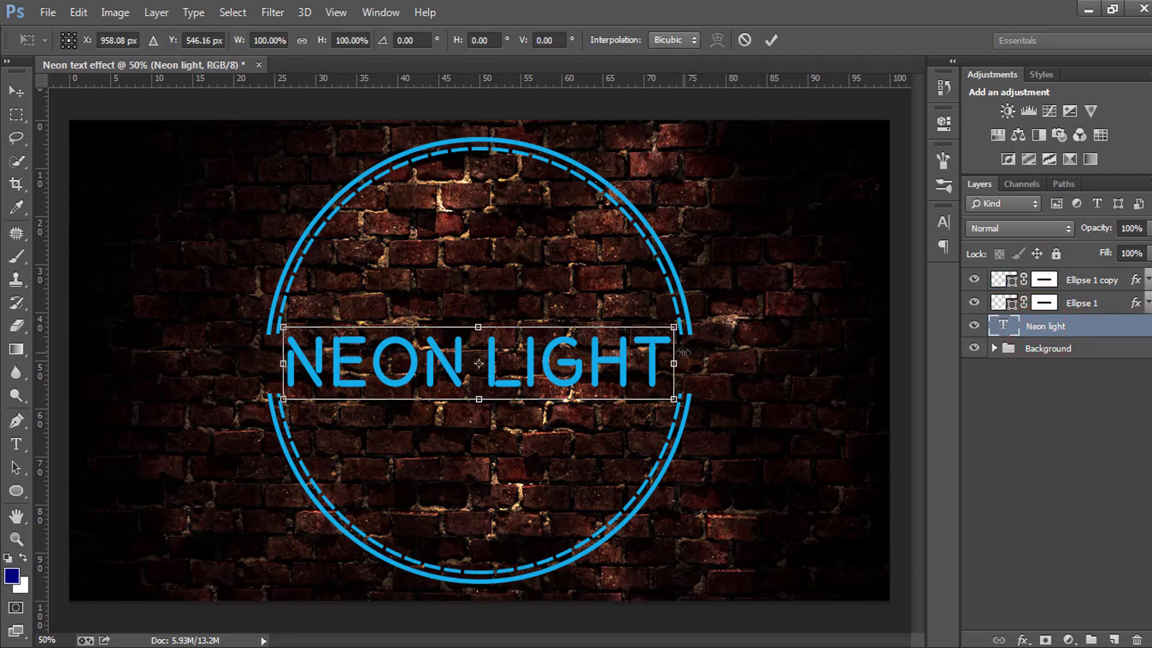
{"action": "left_click_drag", "start_coordinate": [677, 341], "coordinate": [687, 340]}
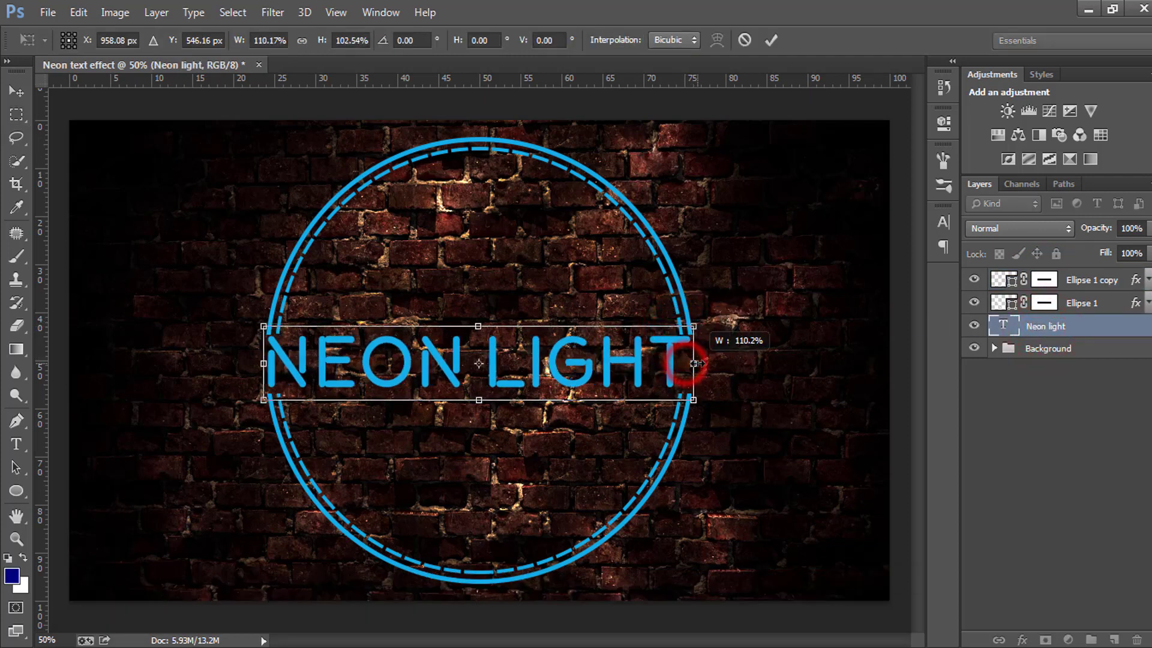
{"action": "left_click", "coordinate": [771, 41]}
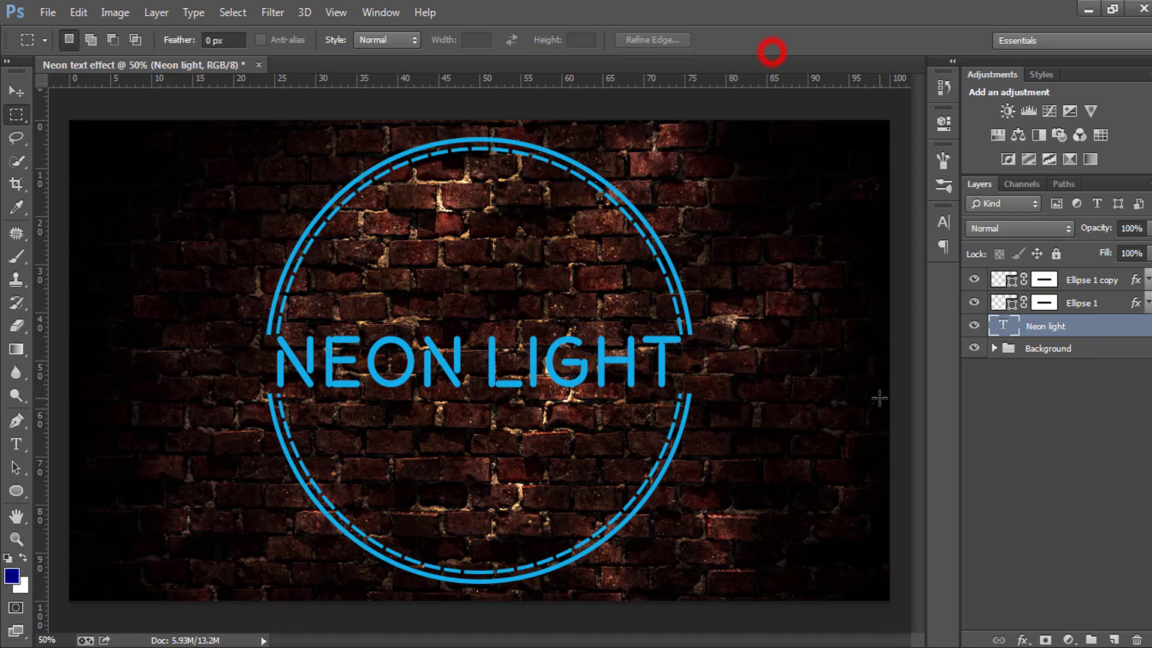
{"action": "left_click", "coordinate": [1049, 336]}
{"action": "key", "text": "ctrl+t"}
{"action": "left_click_drag", "start_coordinate": [673, 365], "coordinate": [678, 362]}
{"action": "key", "text": "Return"}
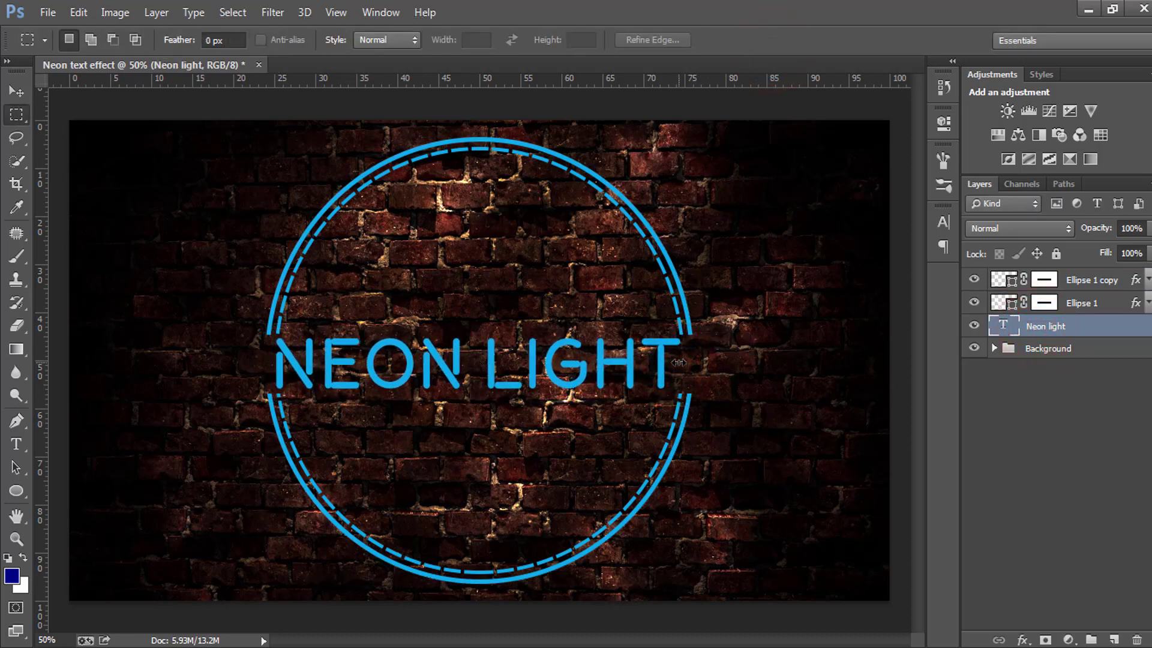
{"action": "key", "text": "ctrl+t"}
{"action": "left_click_drag", "start_coordinate": [680, 362], "coordinate": [692, 363], "text": "alt"}
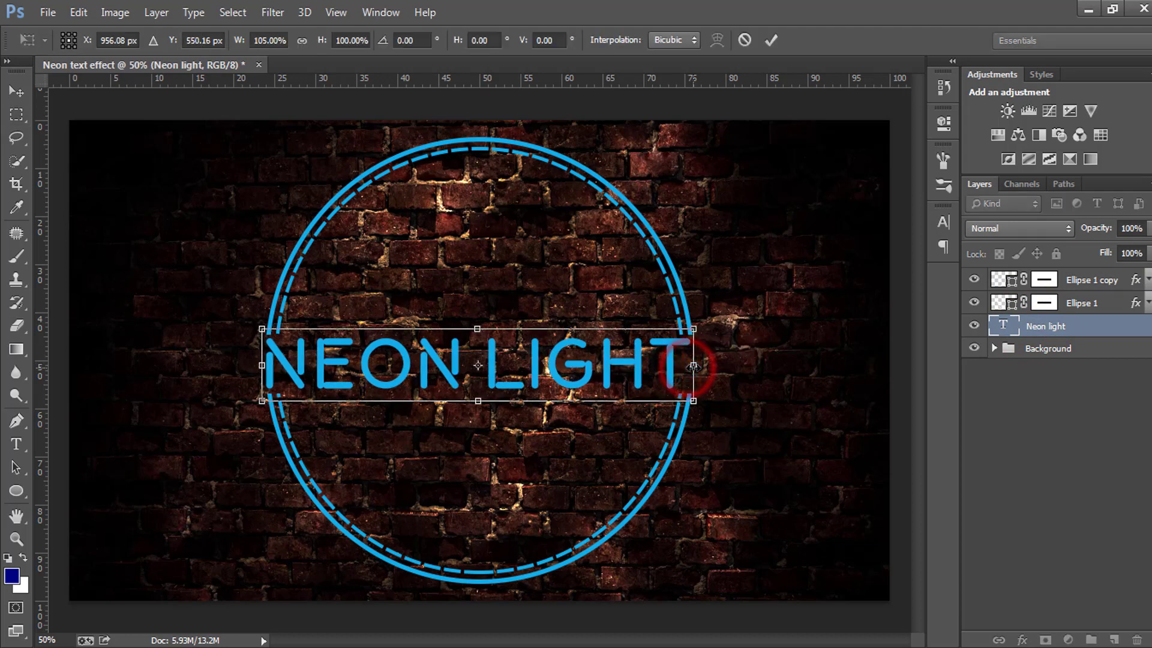
{"action": "key", "text": "Return"}
{"action": "key", "text": "u"}
{"action": "left_click", "coordinate": [1037, 450]}
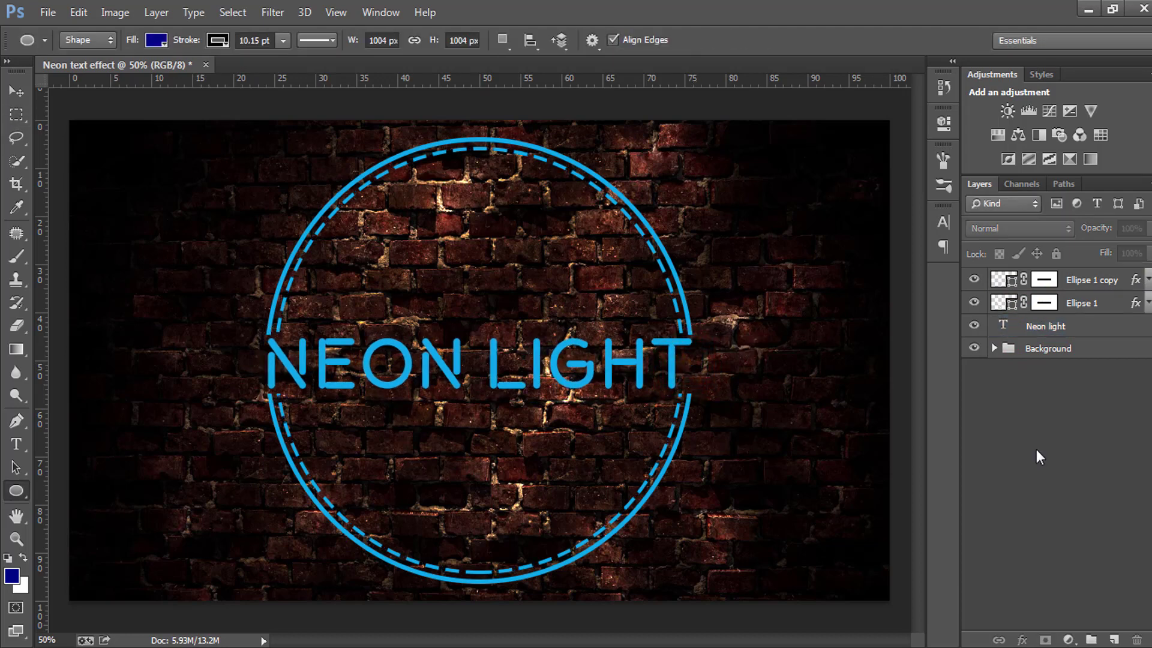
- Darken the brick wall Layer 1 with a Camera Raw Filter exposure of about -1.00
{"action": "left_click", "coordinate": [994, 348]}
{"action": "left_click", "coordinate": [1056, 417]}
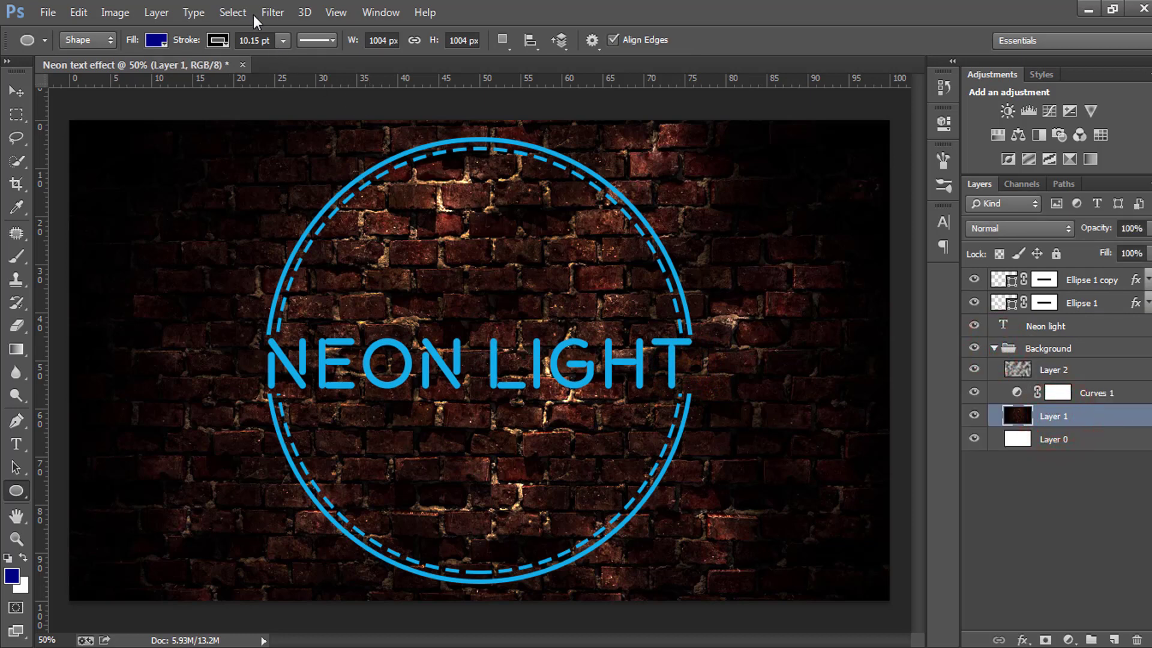
{"action": "left_click", "coordinate": [273, 12]}
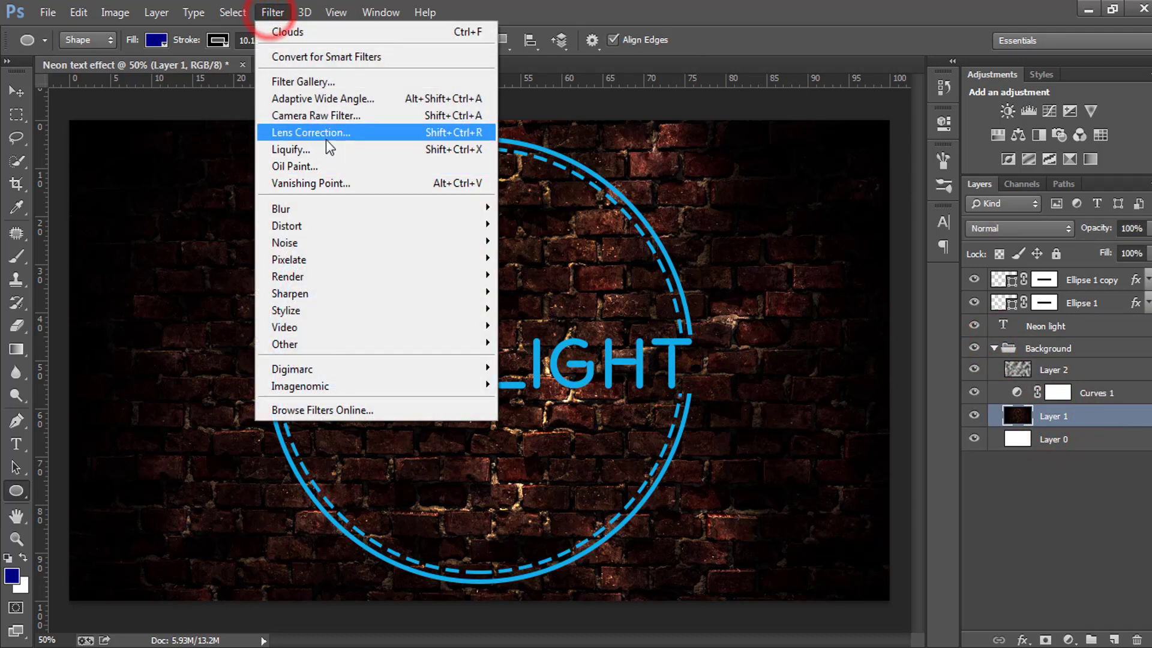
{"action": "left_click", "coordinate": [325, 118]}
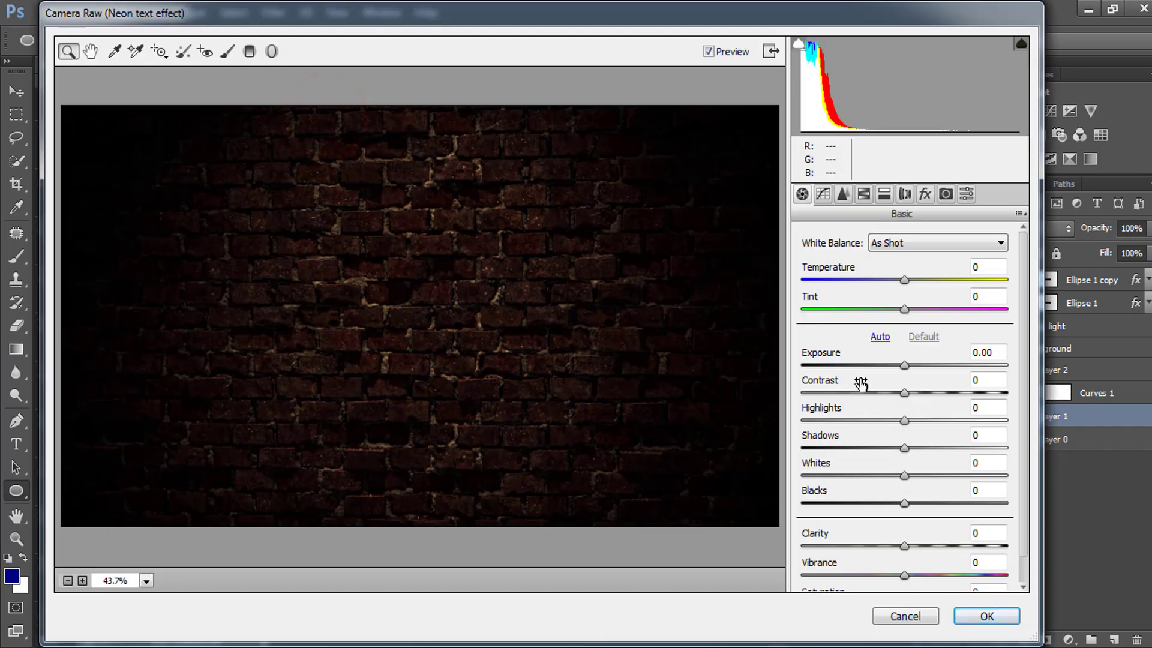
{"action": "left_click_drag", "start_coordinate": [906, 365], "coordinate": [887, 366]}
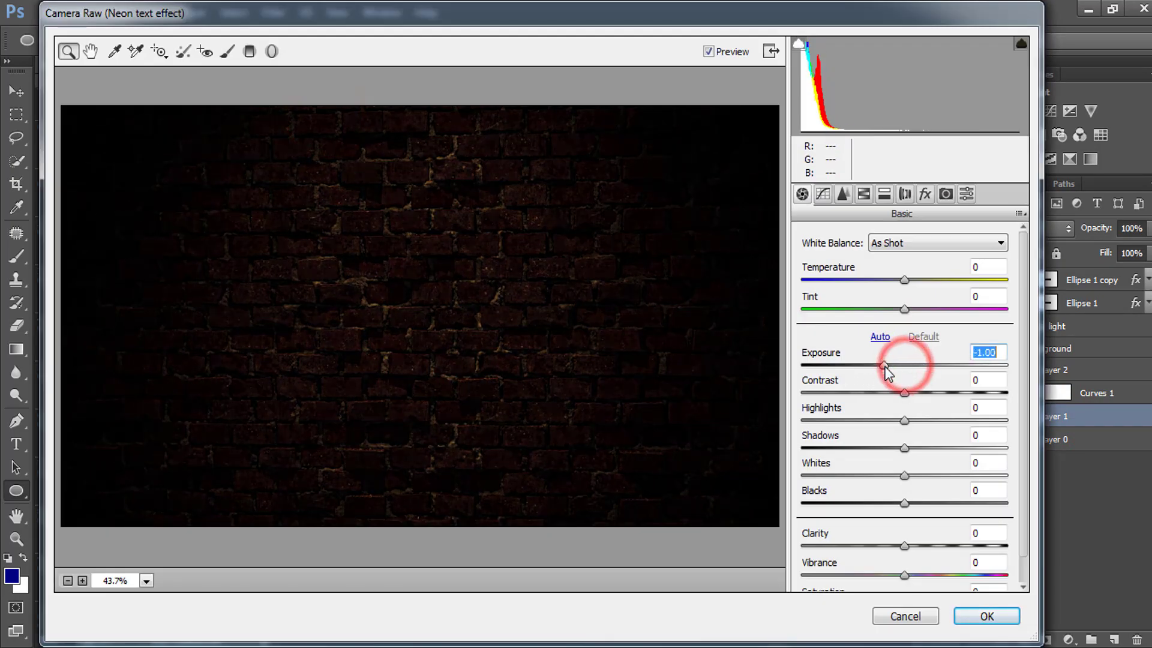
{"action": "left_click", "coordinate": [986, 618]}
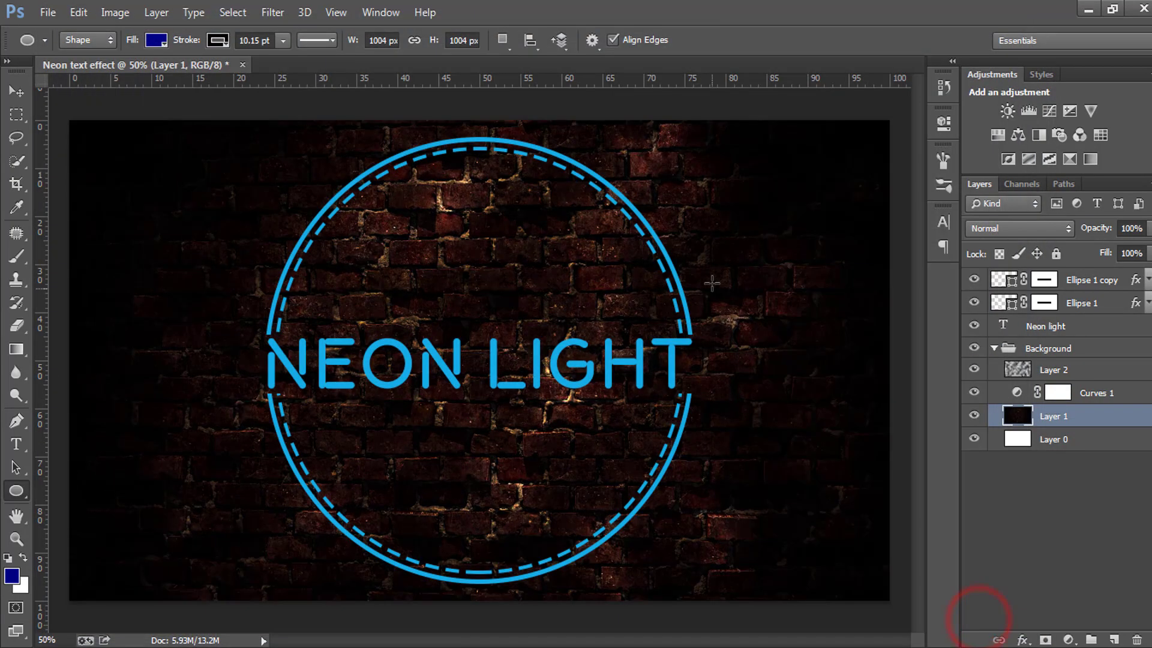
- Add a layer mask to Layer 2 and invert it to black, hiding the bright bricks
{"action": "left_click", "coordinate": [997, 348]}
{"action": "left_click", "coordinate": [995, 348]}
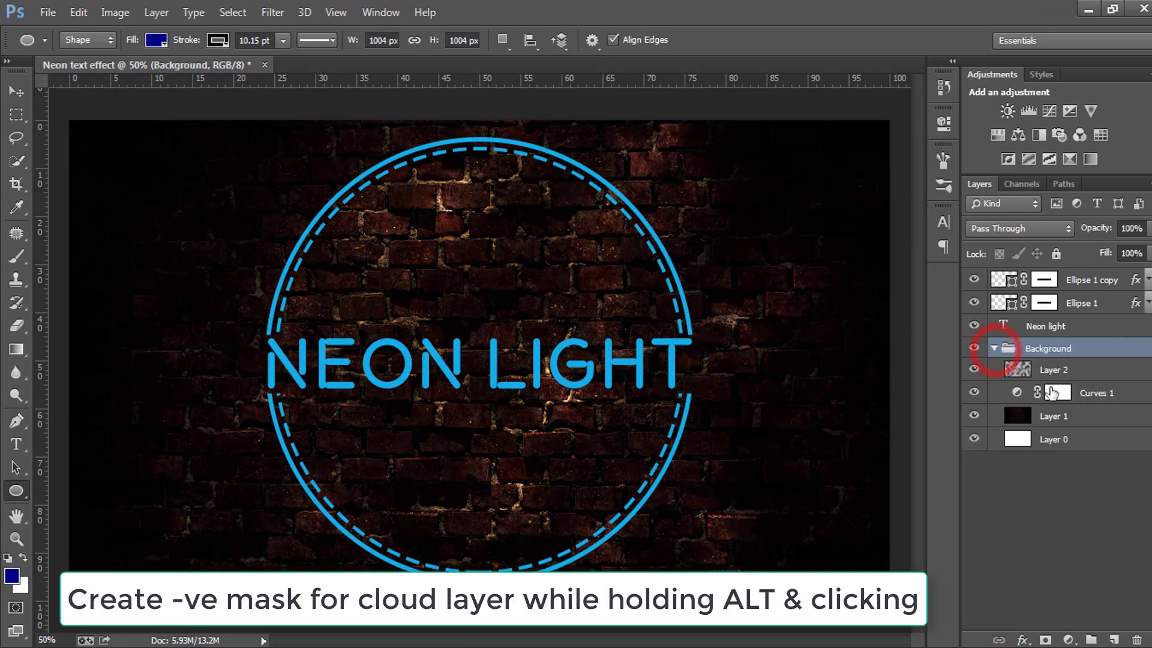
{"action": "left_click", "coordinate": [1054, 369]}
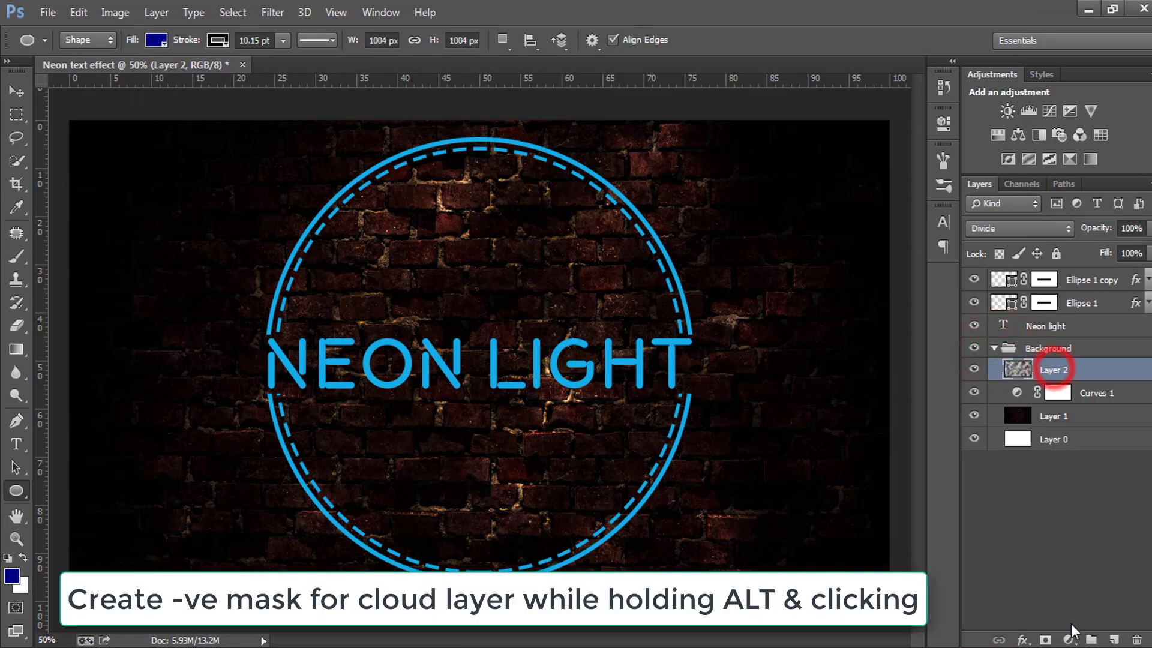
{"action": "left_click", "coordinate": [1044, 640]}
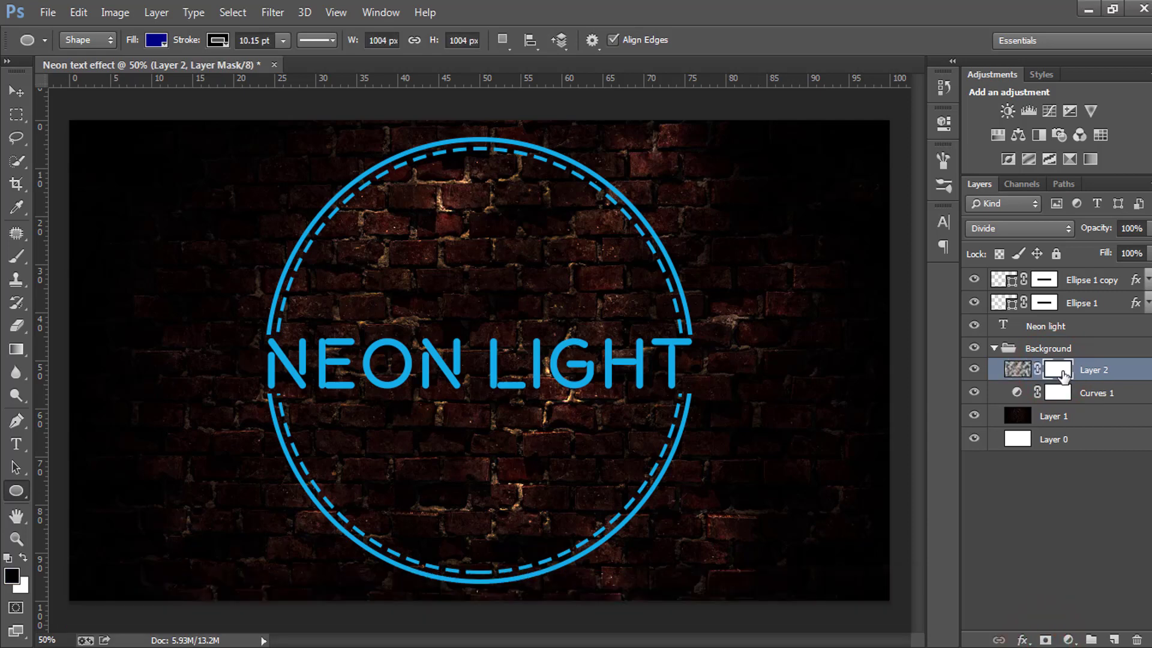
{"action": "key", "text": "ctrl+i"}
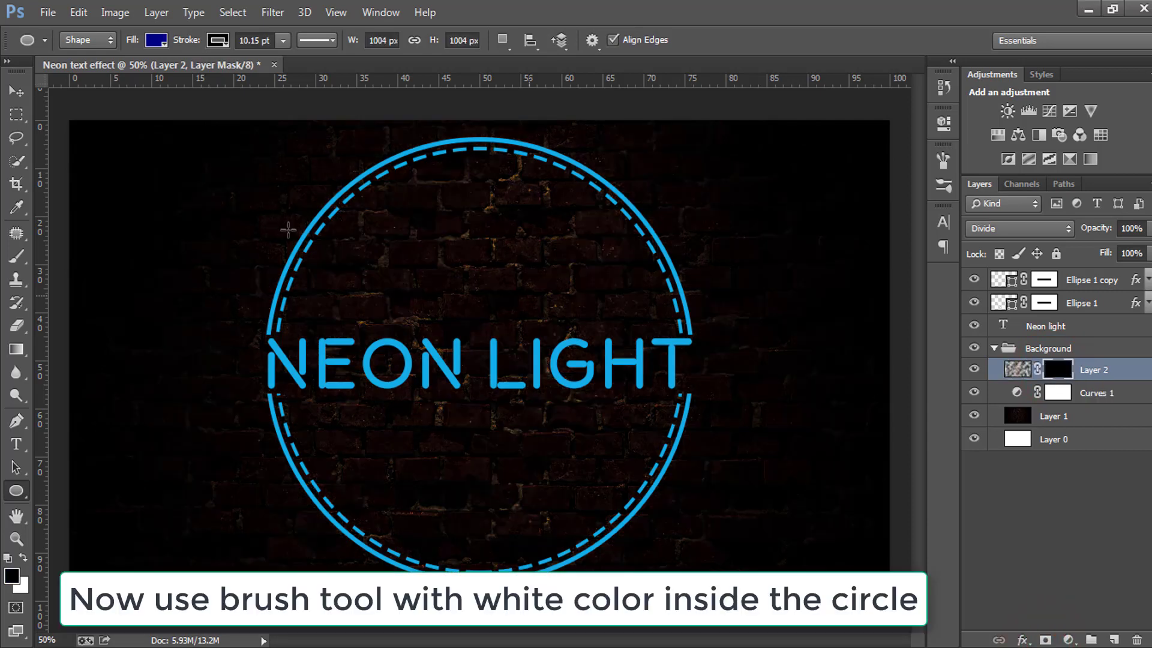
- Paint white on the mask inside the circle to bring back the lit bricks
{"action": "left_click", "coordinate": [16, 256]}
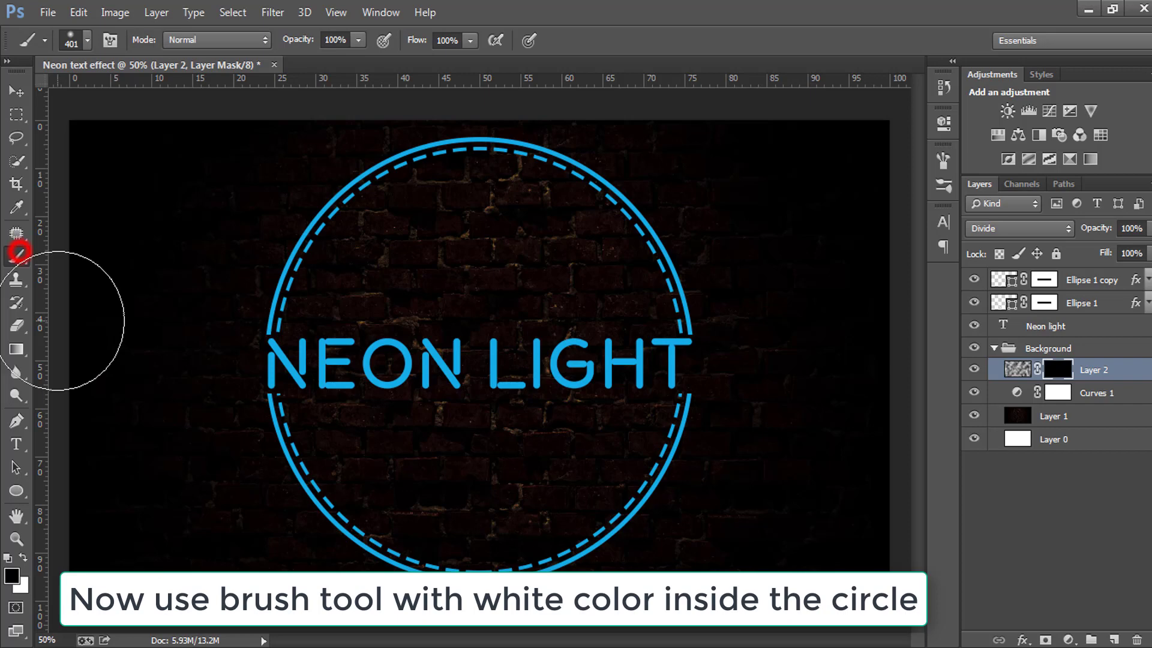
{"action": "left_click", "coordinate": [23, 557]}
{"action": "mouse_move", "coordinate": [411, 270]}
{"action": "left_mouse_down"}
{"action": "mouse_move", "coordinate": [488, 244]}
{"action": "mouse_move", "coordinate": [577, 361]}
{"action": "mouse_move", "coordinate": [526, 494]}
{"action": "mouse_move", "coordinate": [334, 361]}
{"action": "mouse_move", "coordinate": [360, 270]}
{"action": "mouse_move", "coordinate": [478, 236]}
{"action": "left_mouse_up"}
{"action": "left_click_drag", "start_coordinate": [609, 442], "coordinate": [527, 514]}
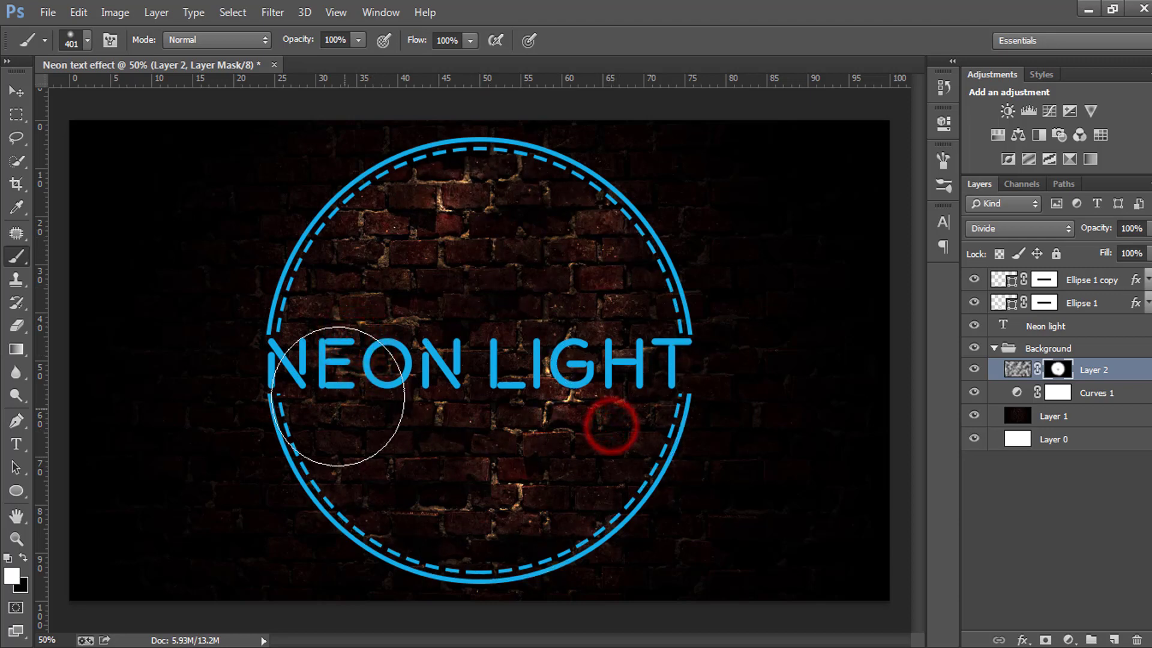
{"action": "mouse_move", "coordinate": [475, 343]}
{"action": "left_mouse_down"}
{"action": "mouse_move", "coordinate": [536, 351]}
{"action": "mouse_move", "coordinate": [412, 244]}
{"action": "mouse_move", "coordinate": [496, 232]}
{"action": "mouse_move", "coordinate": [488, 386]}
{"action": "mouse_move", "coordinate": [554, 403]}
{"action": "left_mouse_up"}
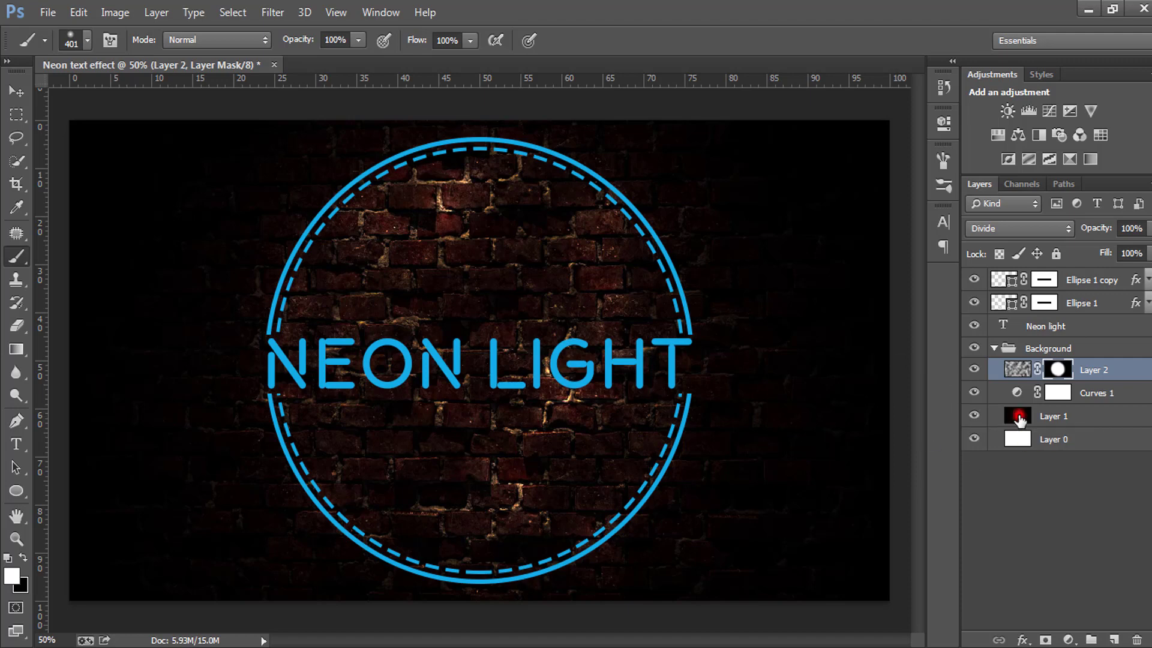
- Reshape Curves 1 into an S-curve for more brick contrast, then collapse the Background group
{"action": "left_click", "coordinate": [1020, 420]}
{"action": "double_click", "coordinate": [1017, 392]}
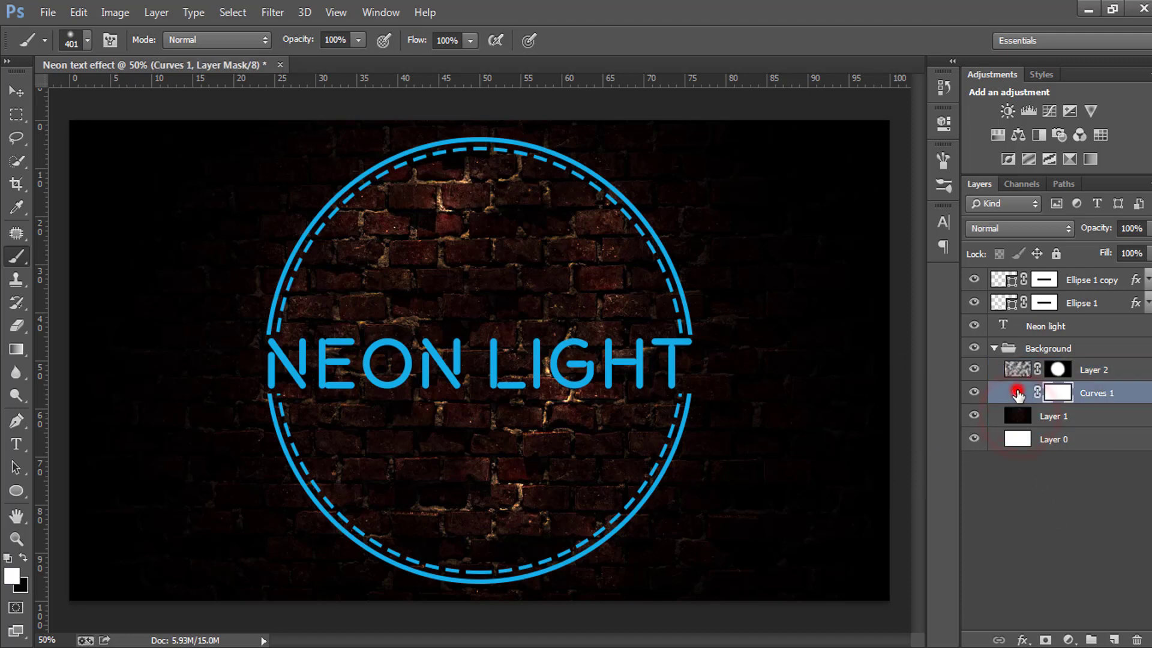
{"action": "left_click_drag", "start_coordinate": [775, 336], "coordinate": [783, 332]}
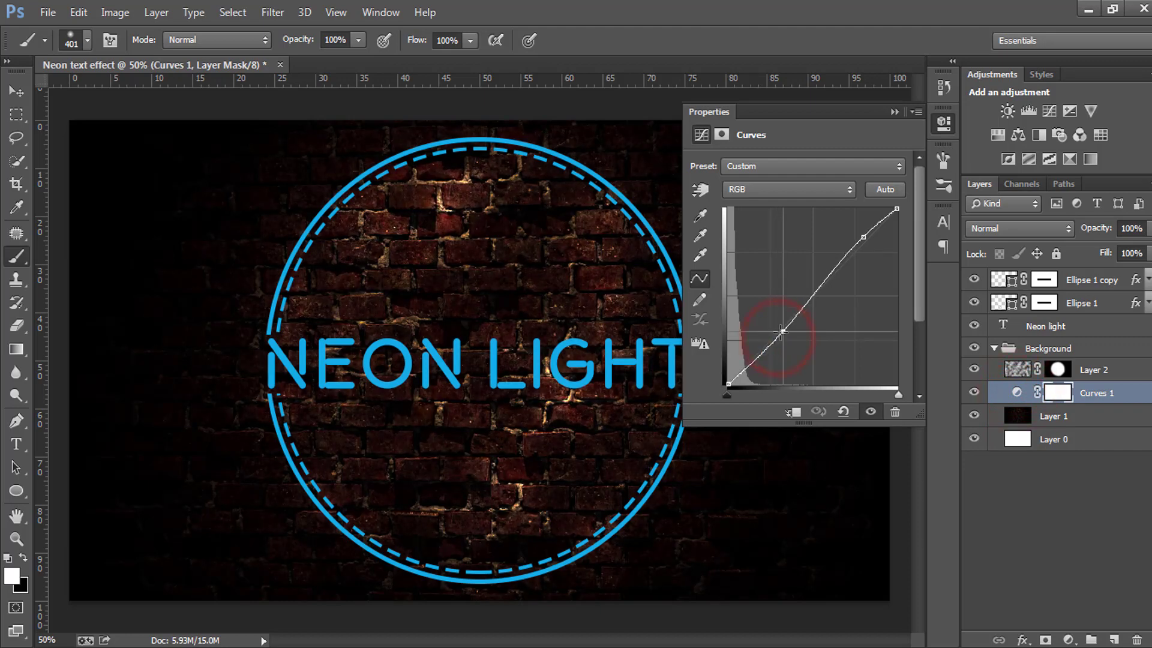
{"action": "left_click_drag", "start_coordinate": [863, 237], "coordinate": [887, 236]}
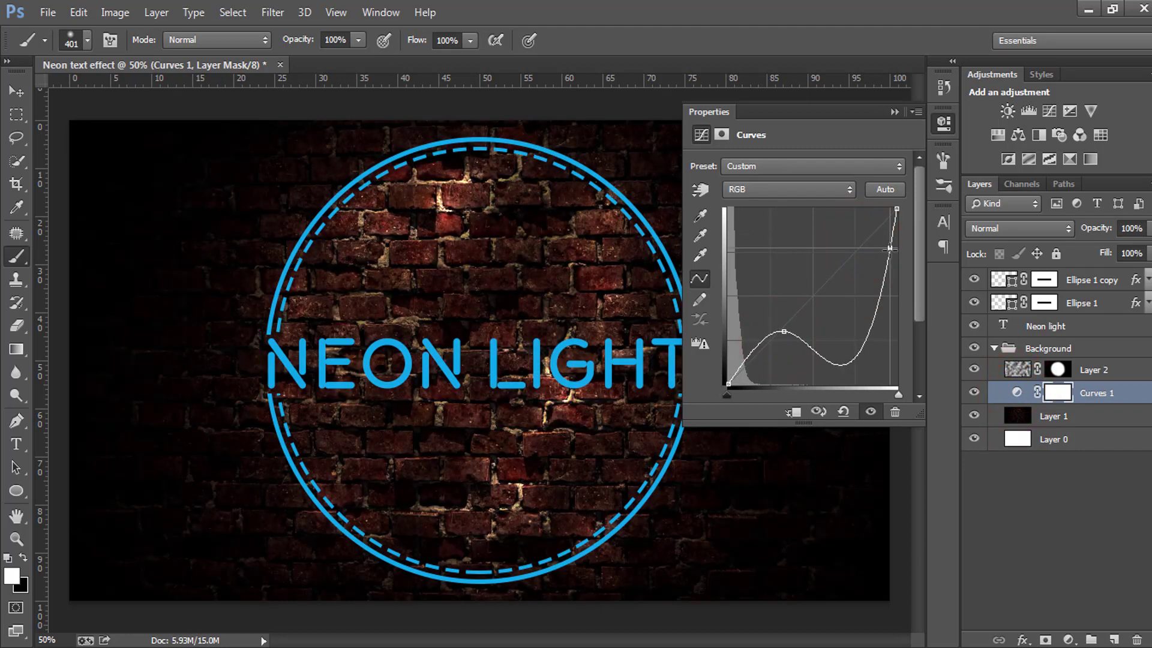
{"action": "left_click_drag", "start_coordinate": [784, 331], "coordinate": [781, 330]}
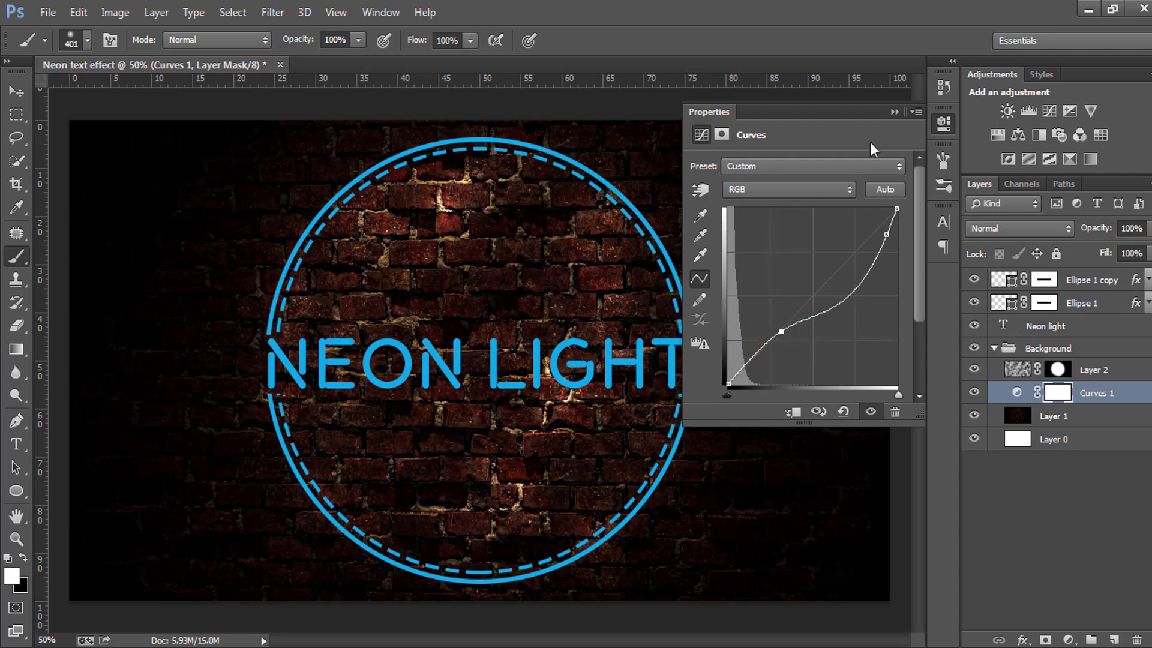
{"action": "left_click", "coordinate": [893, 112]}
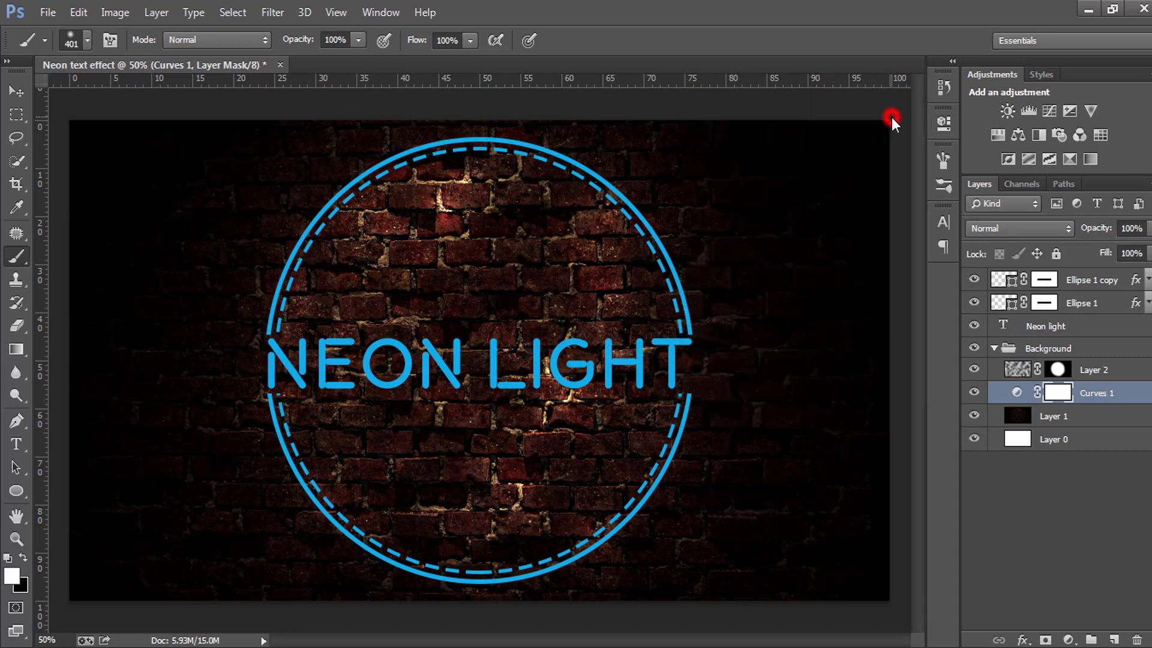
{"action": "left_click", "coordinate": [995, 348]}
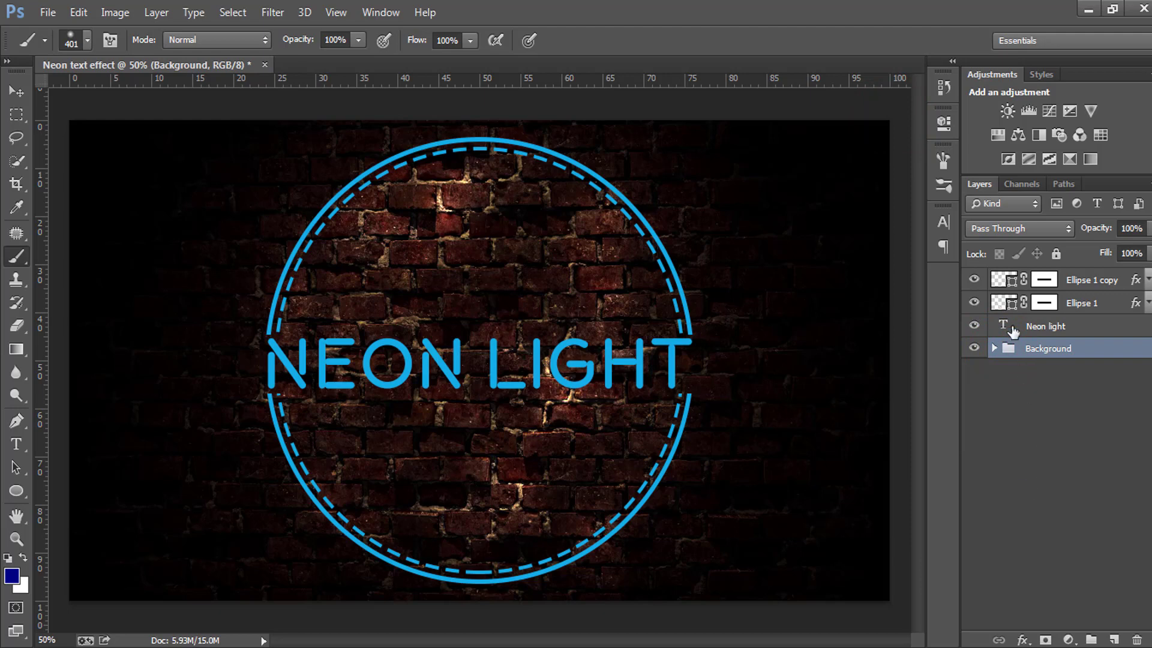
- Add a Drop Shadow to NEON LIGHT with distance 10, spread 5 and size 8
{"action": "left_click", "coordinate": [1036, 325]}
{"action": "double_click", "coordinate": [1092, 326]}
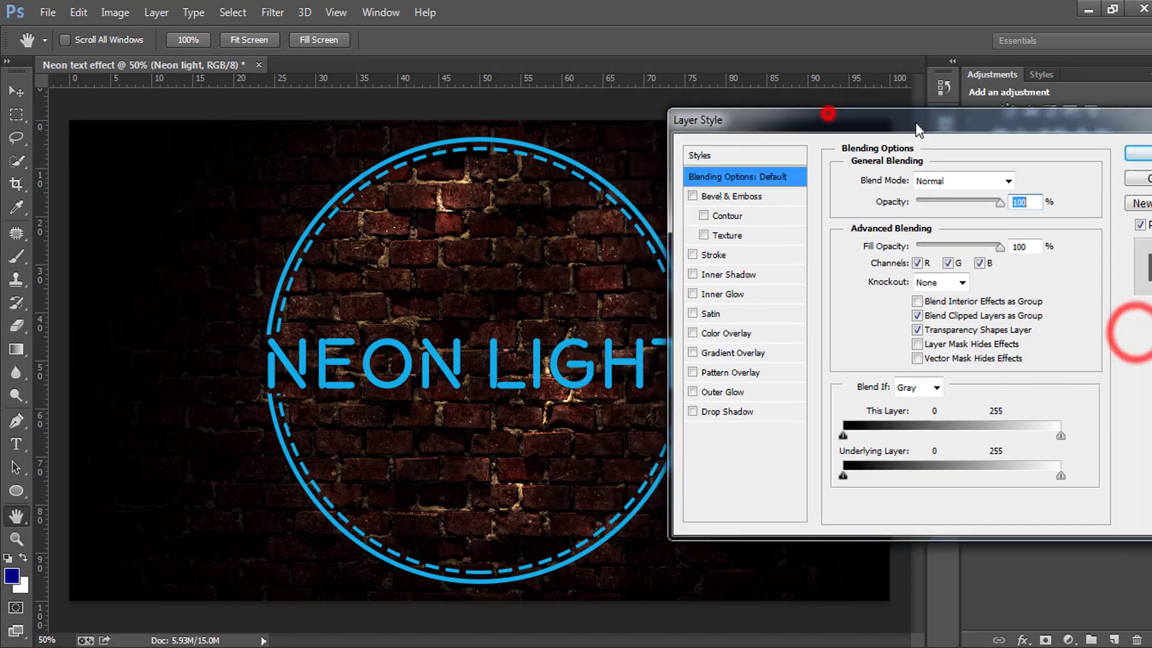
{"action": "left_click_drag", "start_coordinate": [823, 111], "coordinate": [844, 140]}
{"action": "left_click", "coordinate": [714, 440]}
{"action": "left_click", "coordinate": [744, 440]}
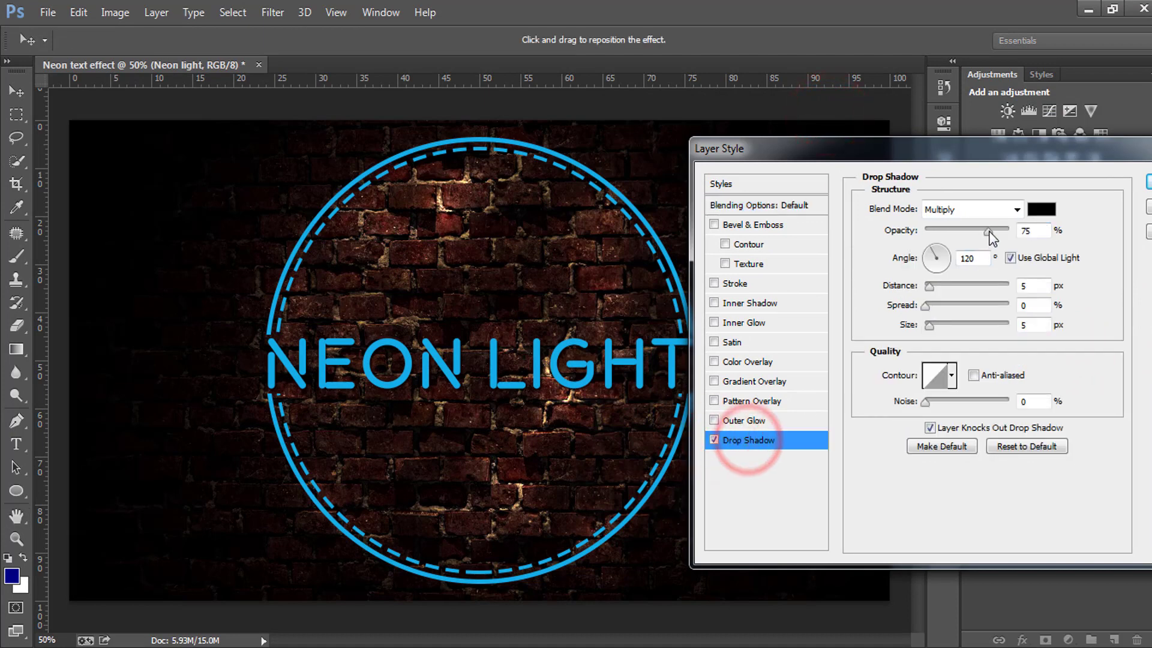
{"action": "left_click", "coordinate": [1007, 232]}
{"action": "left_click", "coordinate": [927, 287]}
{"action": "left_click_drag", "start_coordinate": [928, 287], "coordinate": [931, 326]}
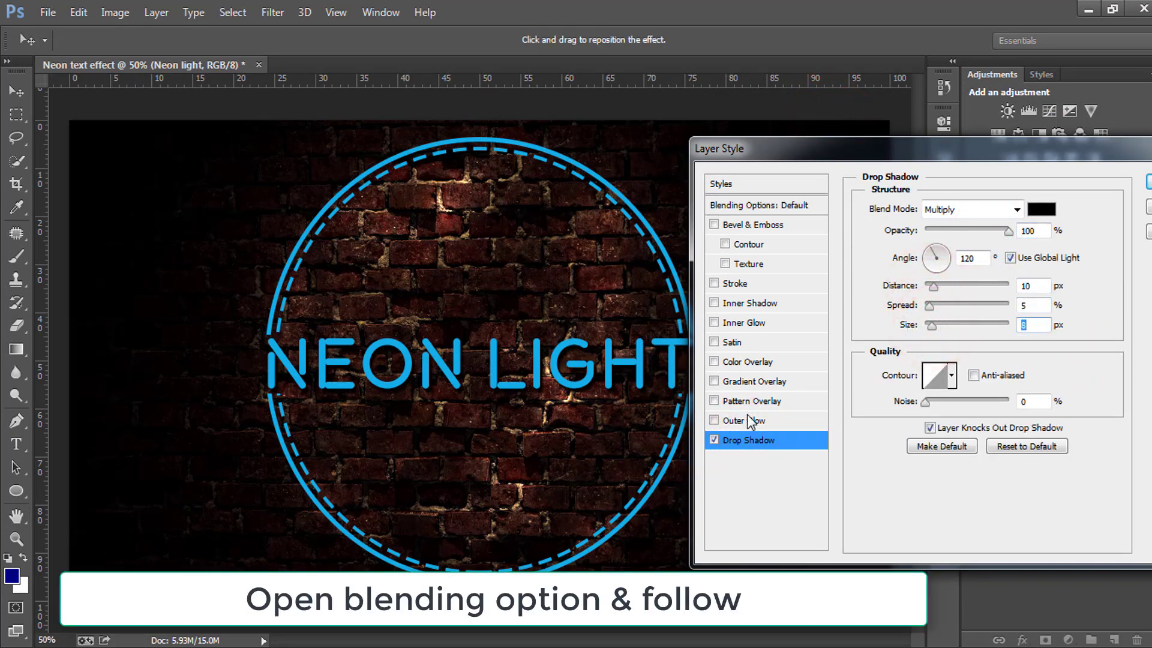
- Add a white Inner Glow from the Center with size 8 and apply the effects
{"action": "left_click", "coordinate": [716, 322]}
{"action": "left_click", "coordinate": [904, 272]}
{"action": "left_click", "coordinate": [1112, 268]}
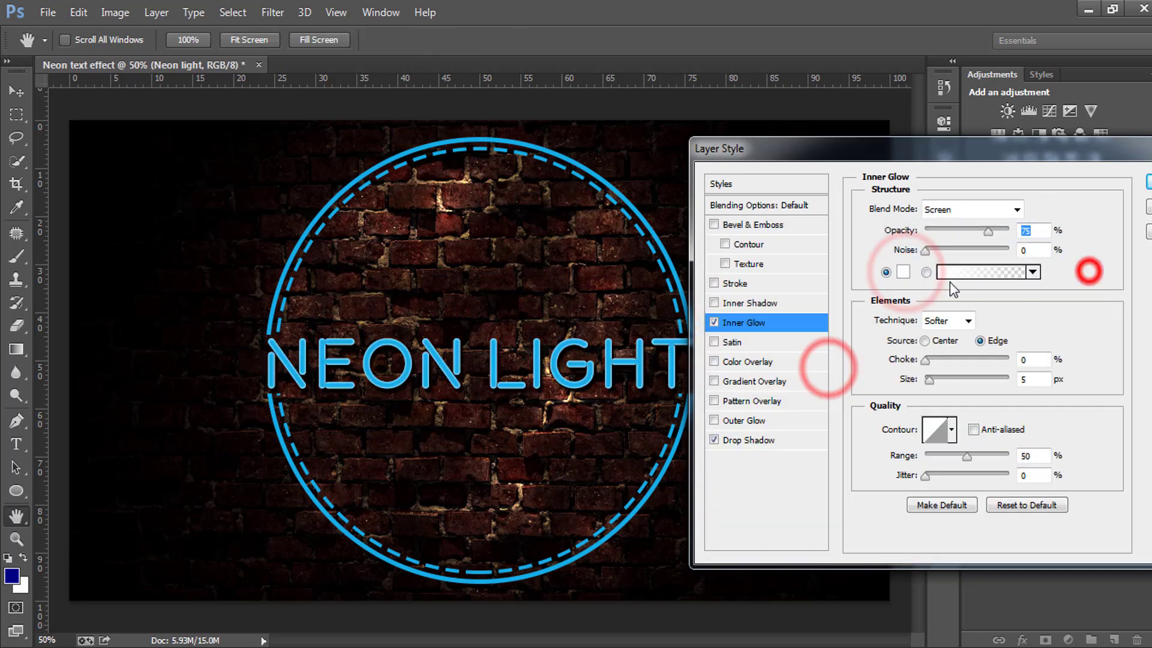
{"action": "left_click", "coordinate": [924, 340]}
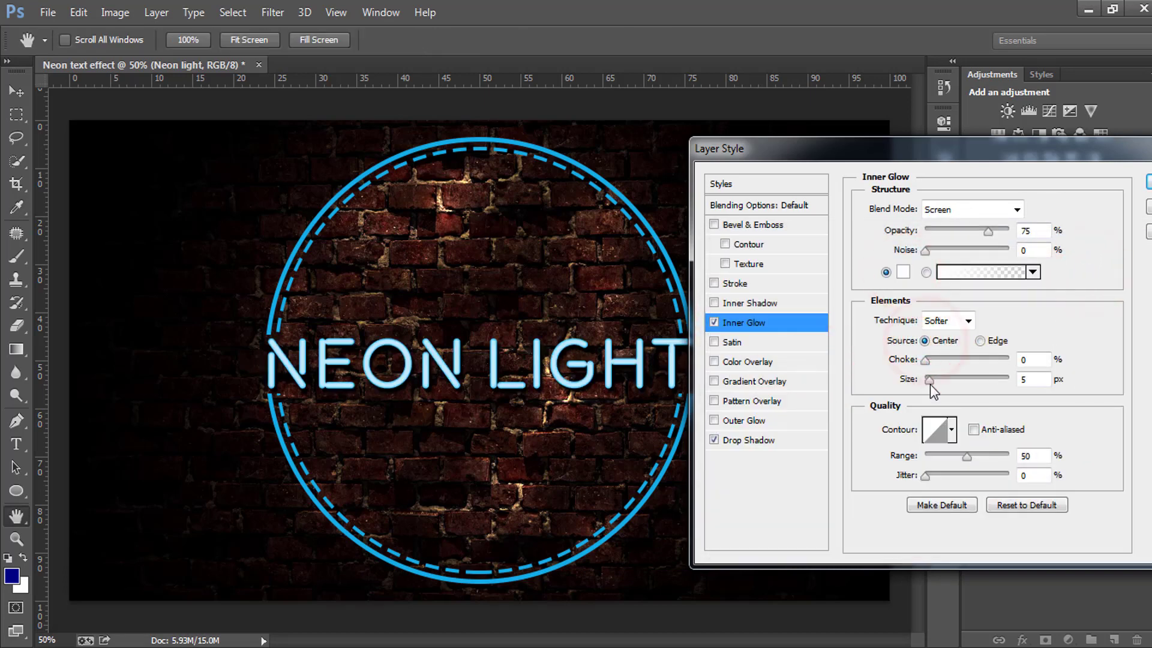
{"action": "left_click_drag", "start_coordinate": [930, 381], "coordinate": [928, 383]}
{"action": "type", "text": "8"}
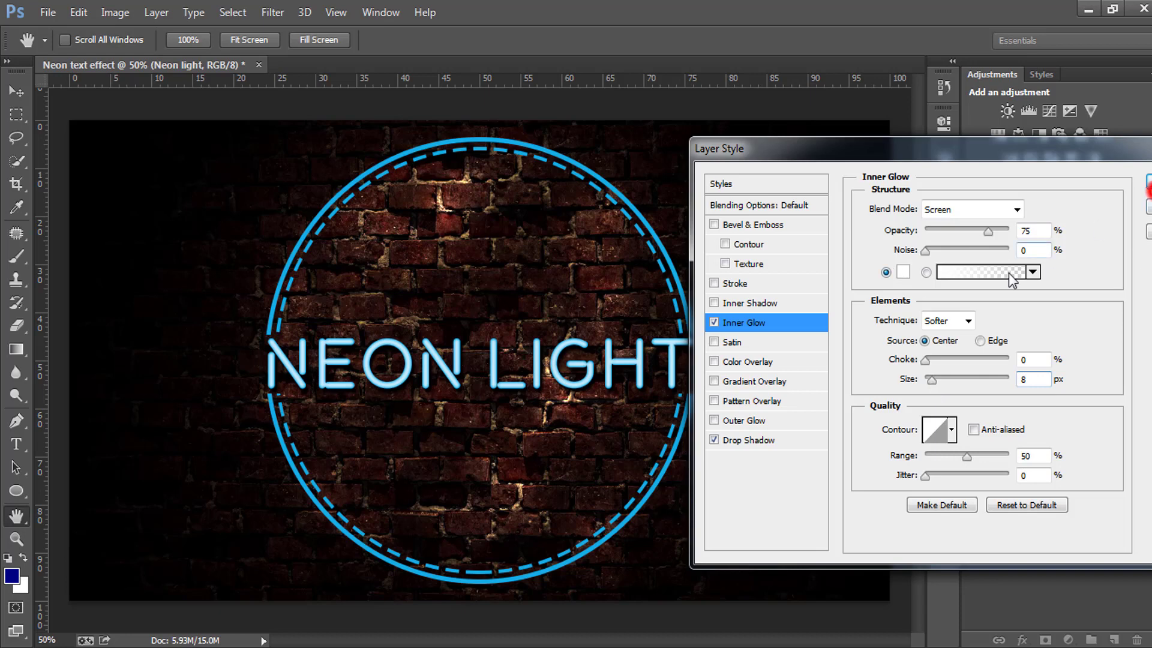
{"action": "left_click", "coordinate": [1146, 180]}
{"action": "left_click", "coordinate": [1148, 327]}
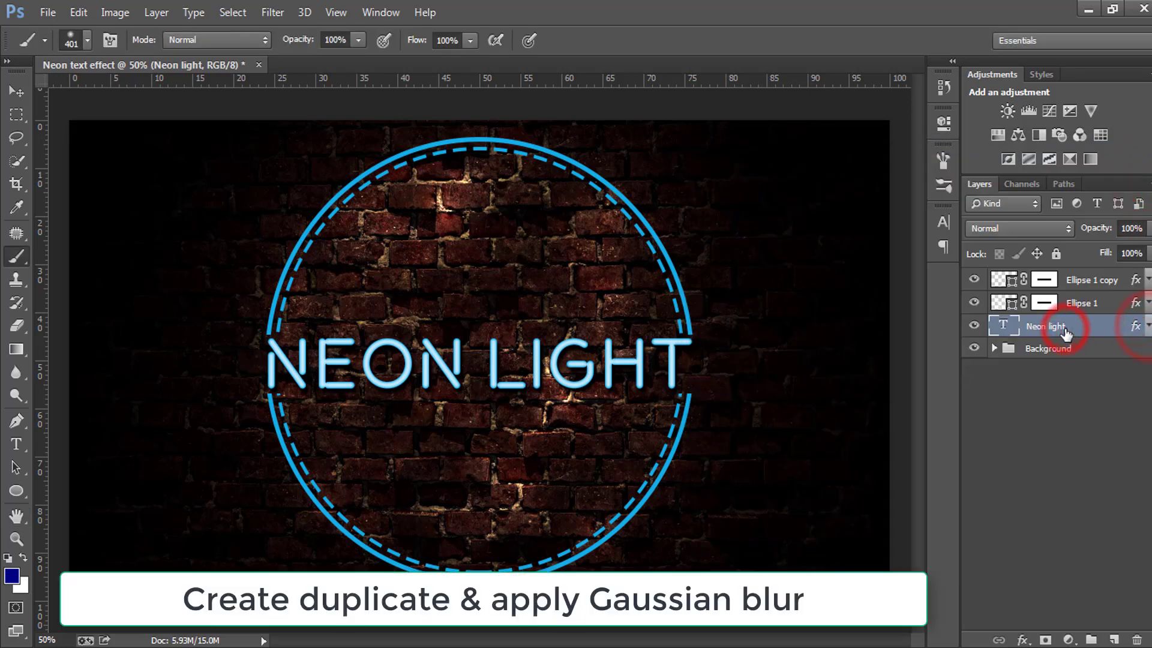
- Duplicate the text, Gaussian-blur the rasterized copy at 33.2 px, and move it below the original
{"action": "key", "text": "ctrl+j"}
{"action": "left_click", "coordinate": [273, 12]}
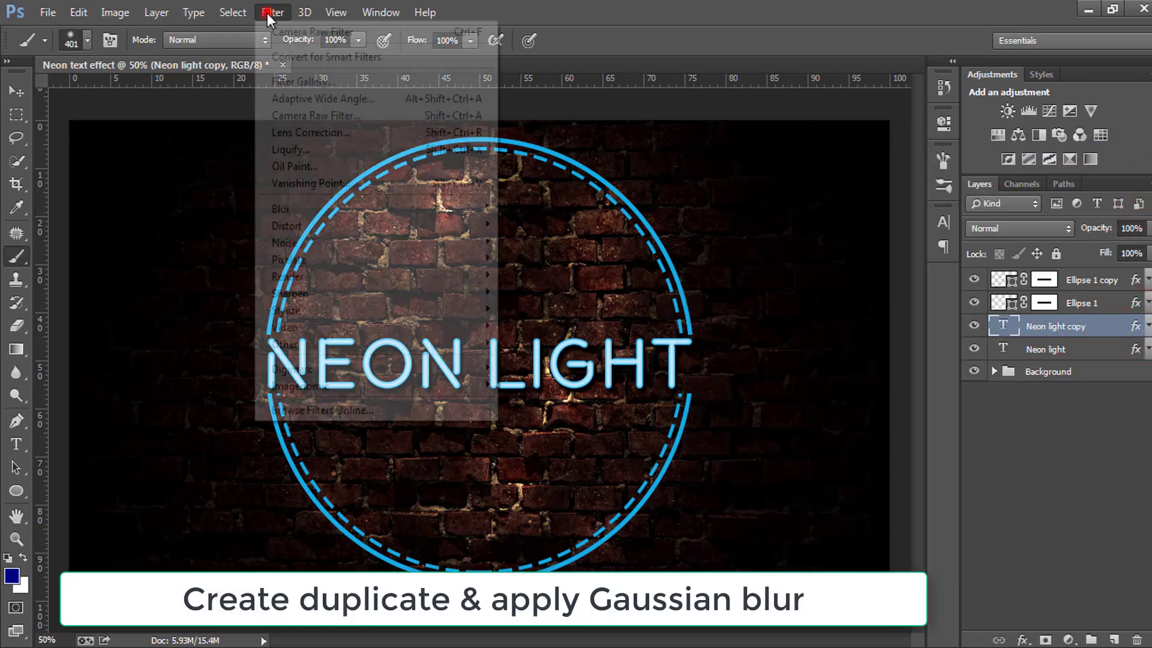
{"action": "left_click", "coordinate": [309, 208]}
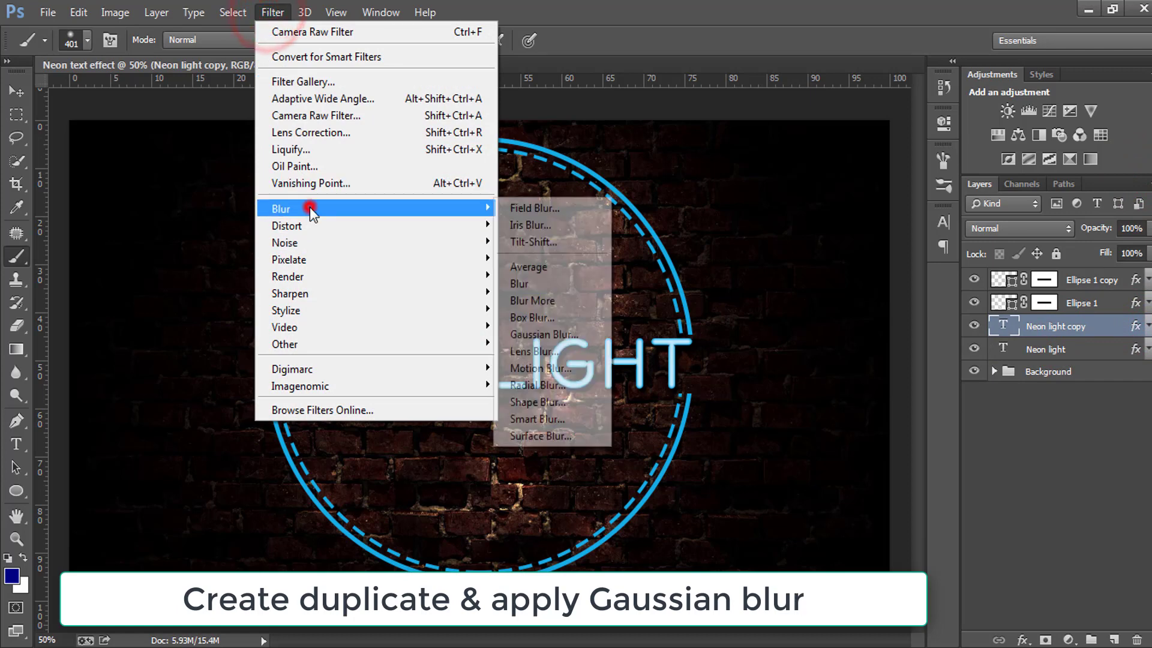
{"action": "left_click", "coordinate": [543, 334]}
{"action": "left_click", "coordinate": [545, 270]}
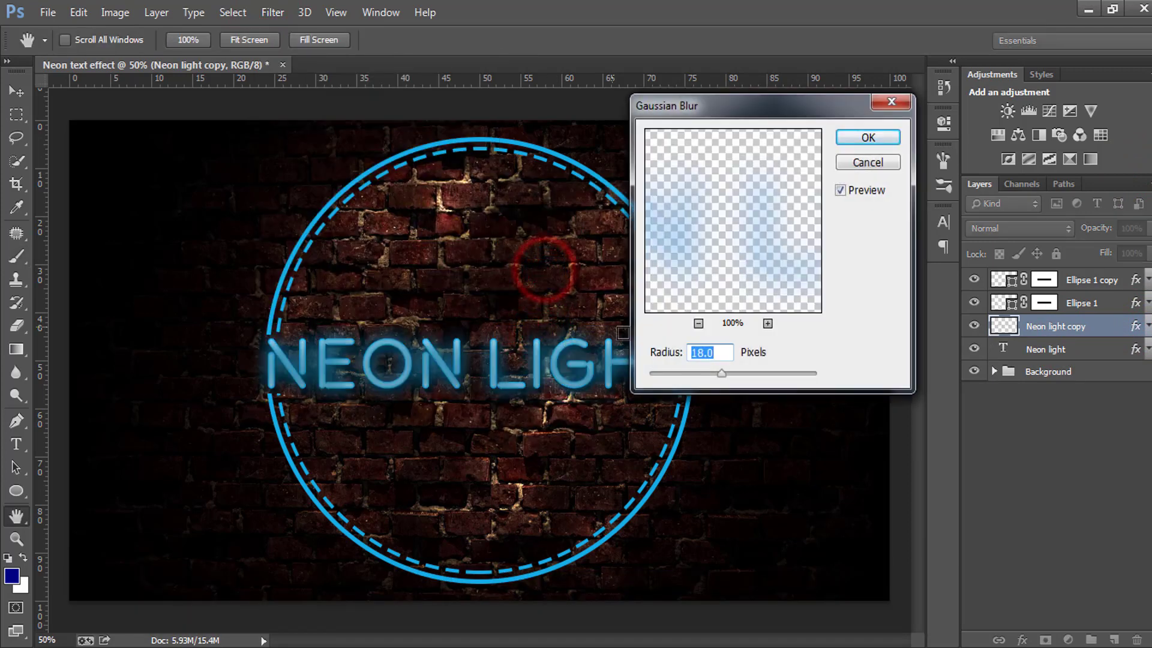
{"action": "left_click_drag", "start_coordinate": [722, 104], "coordinate": [835, 218]}
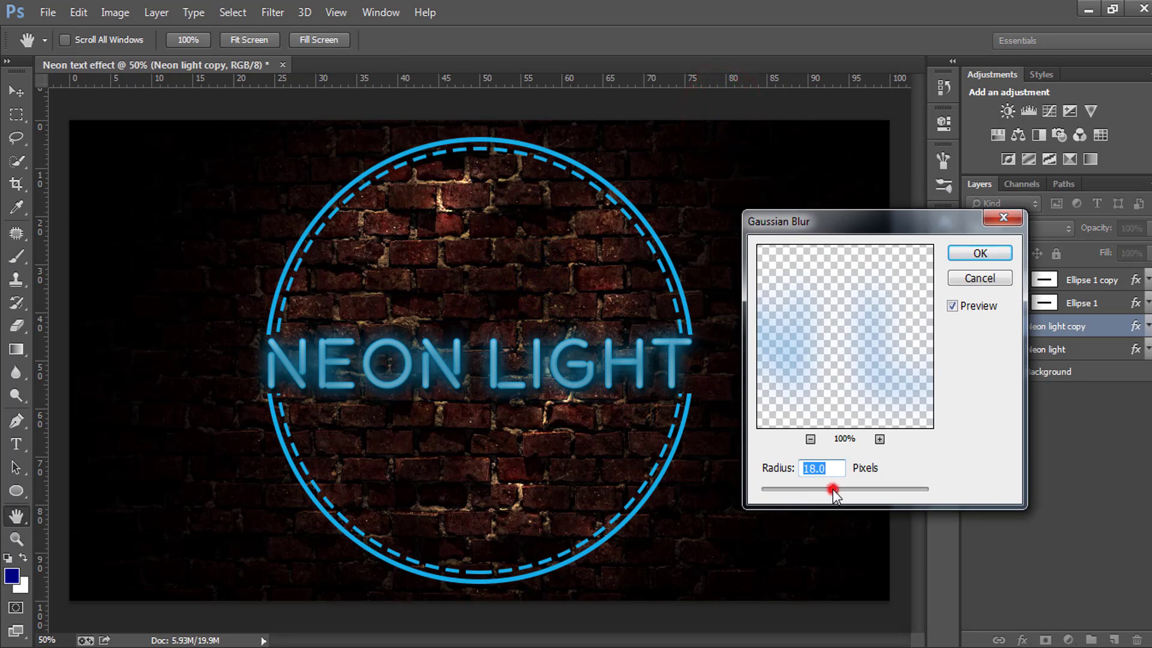
{"action": "left_click_drag", "start_coordinate": [833, 488], "coordinate": [844, 489]}
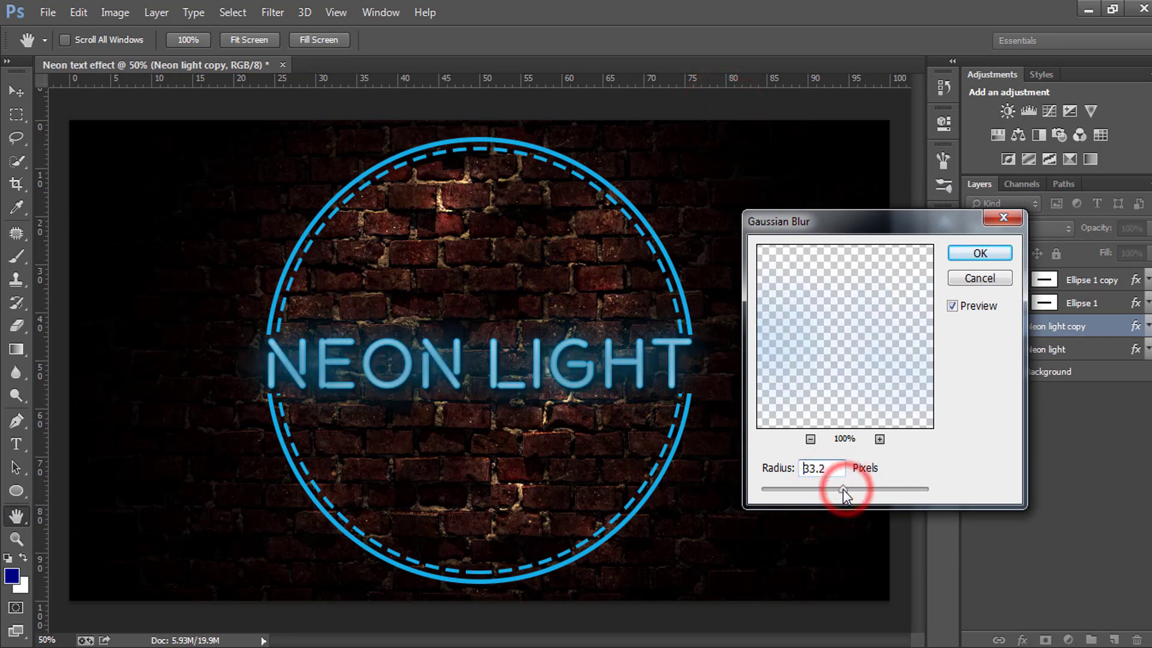
{"action": "left_click", "coordinate": [973, 256]}
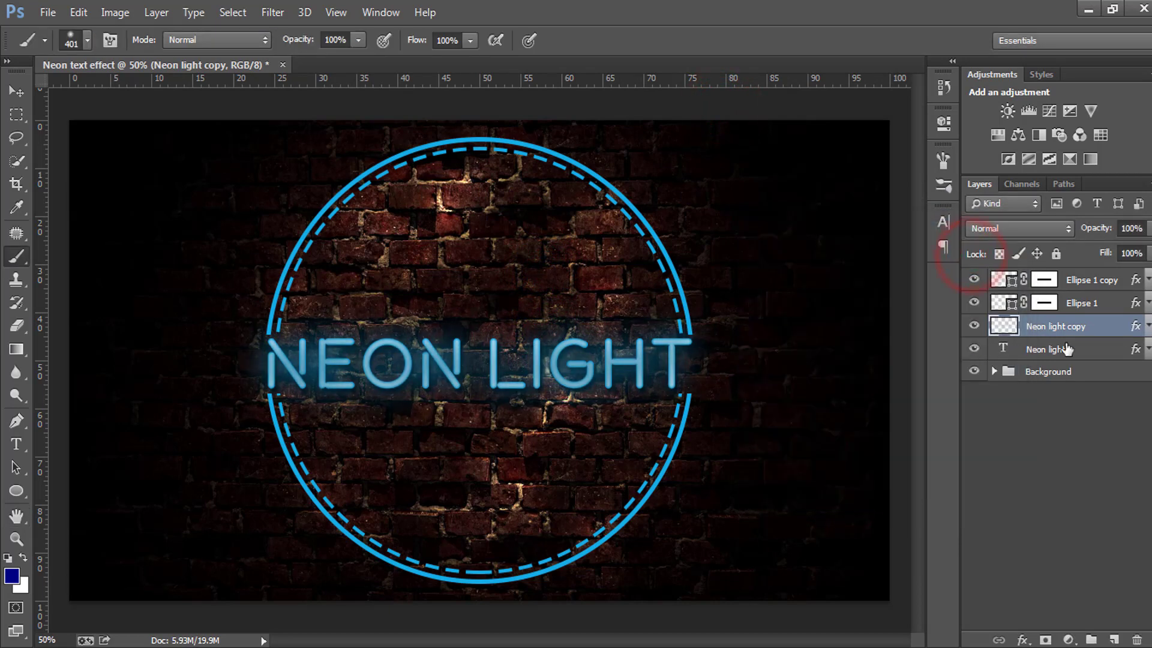
{"action": "left_click_drag", "start_coordinate": [1070, 331], "coordinate": [1073, 354]}
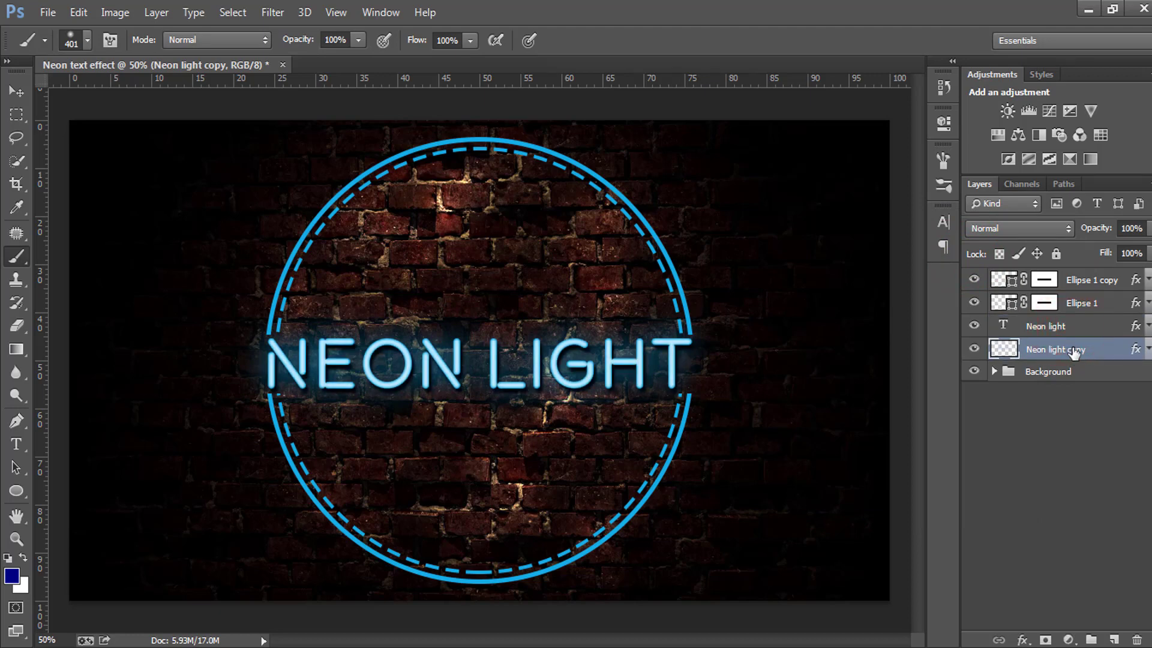
- Enable Bevel & Emboss on NEON LIGHT with a depth of 205%, leaving Inner Shadow off
{"action": "left_click", "coordinate": [1039, 335]}
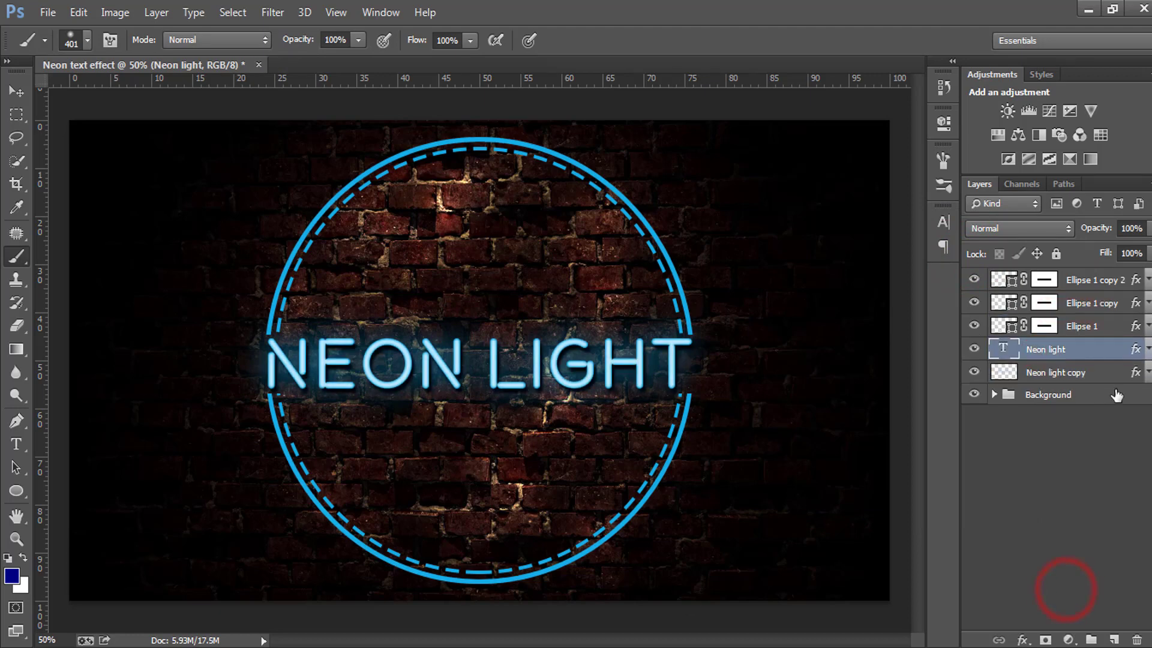
{"action": "left_click", "coordinate": [1147, 353]}
{"action": "double_click", "coordinate": [1139, 348]}
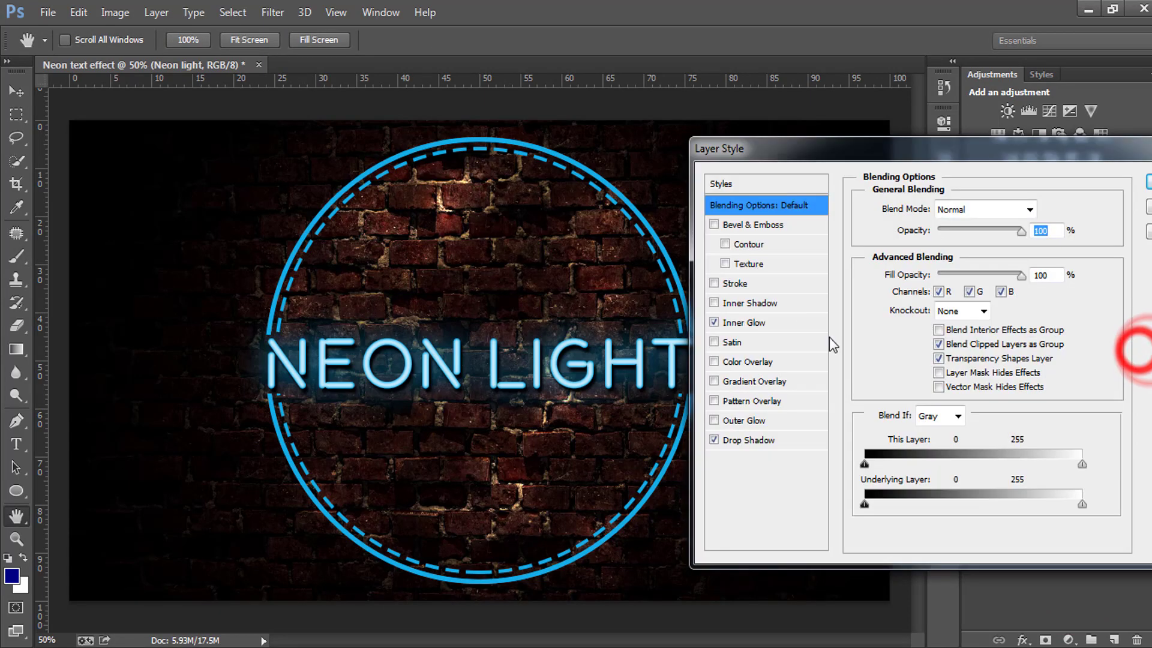
{"action": "left_click", "coordinate": [725, 305]}
{"action": "left_click", "coordinate": [715, 302]}
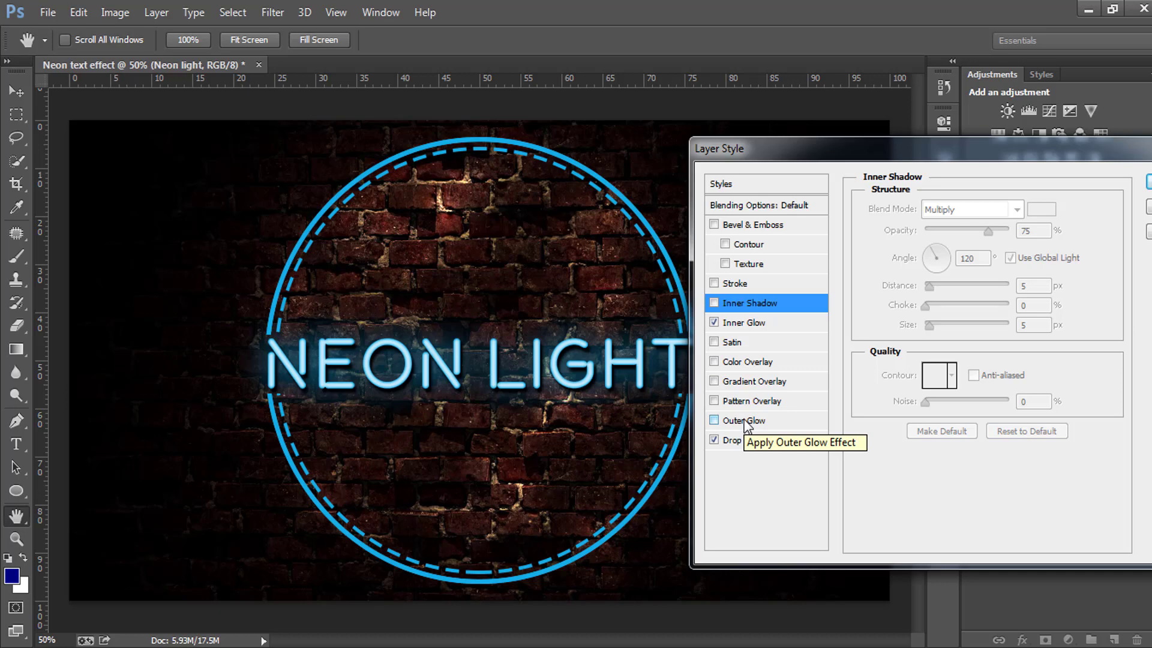
{"action": "left_click", "coordinate": [717, 225]}
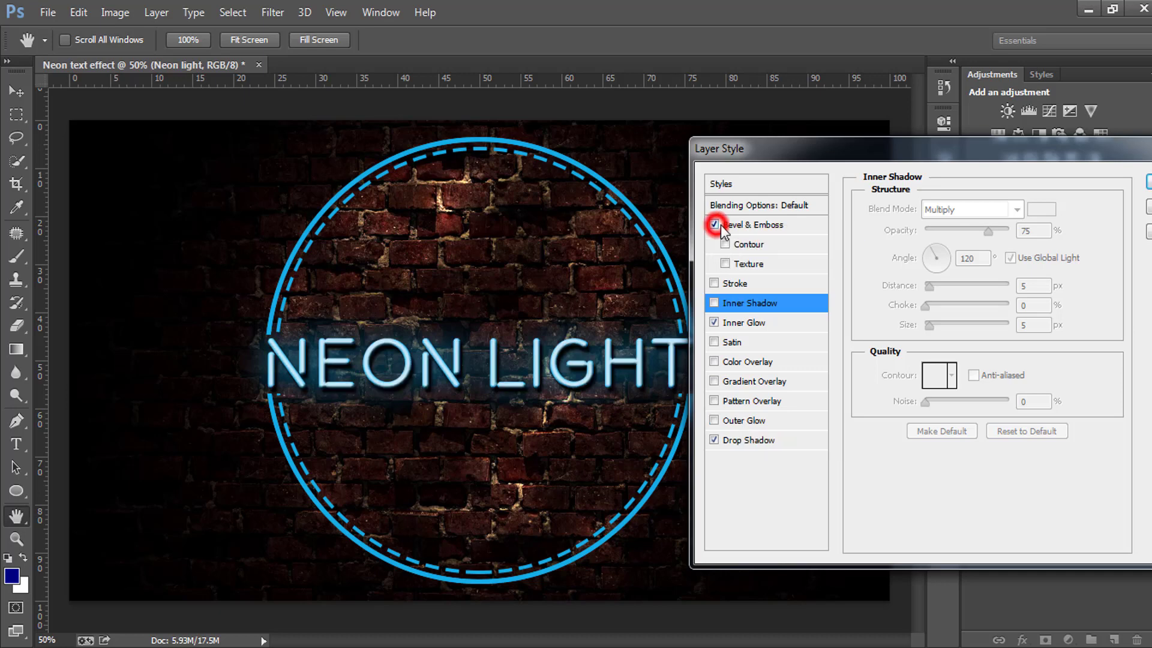
{"action": "left_click_drag", "start_coordinate": [941, 254], "coordinate": [949, 255]}
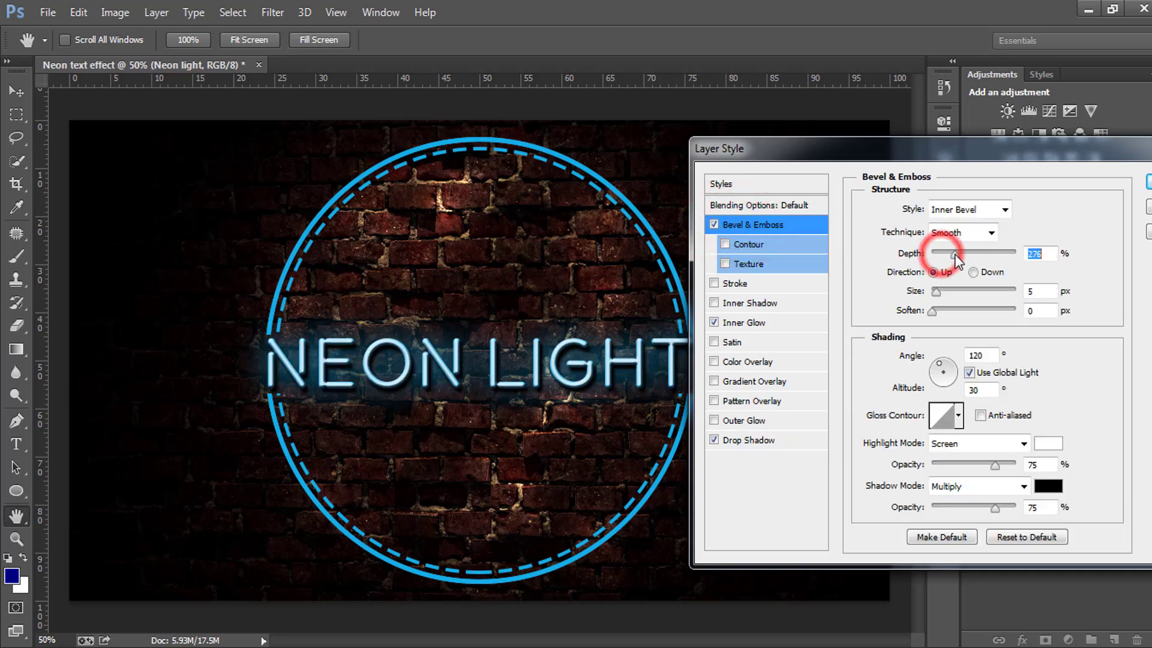
- Change the Inner Glow contour, raise its opacity to 100 and increase its choke
{"action": "left_click", "coordinate": [743, 322]}
{"action": "left_click", "coordinate": [953, 430]}
{"action": "left_click", "coordinate": [909, 472]}
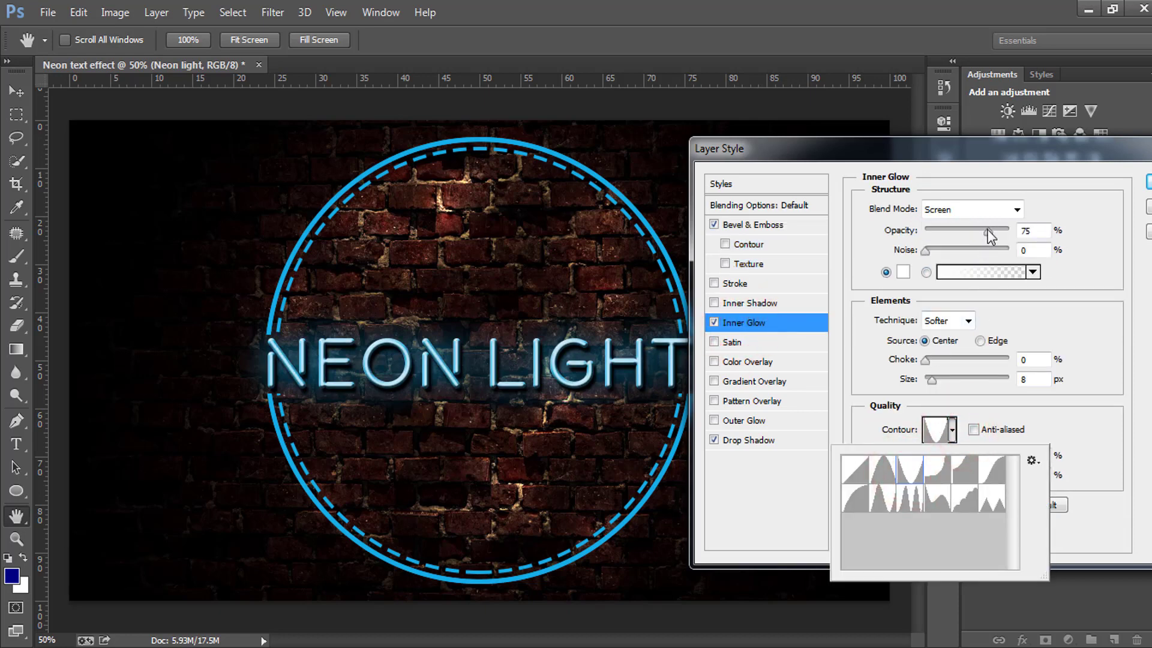
{"action": "left_click_drag", "start_coordinate": [990, 234], "coordinate": [1010, 231]}
{"action": "mouse_move", "coordinate": [926, 360]}
{"action": "left_mouse_down"}
{"action": "mouse_move", "coordinate": [946, 380]}
{"action": "mouse_move", "coordinate": [934, 379]}
{"action": "left_mouse_up"}
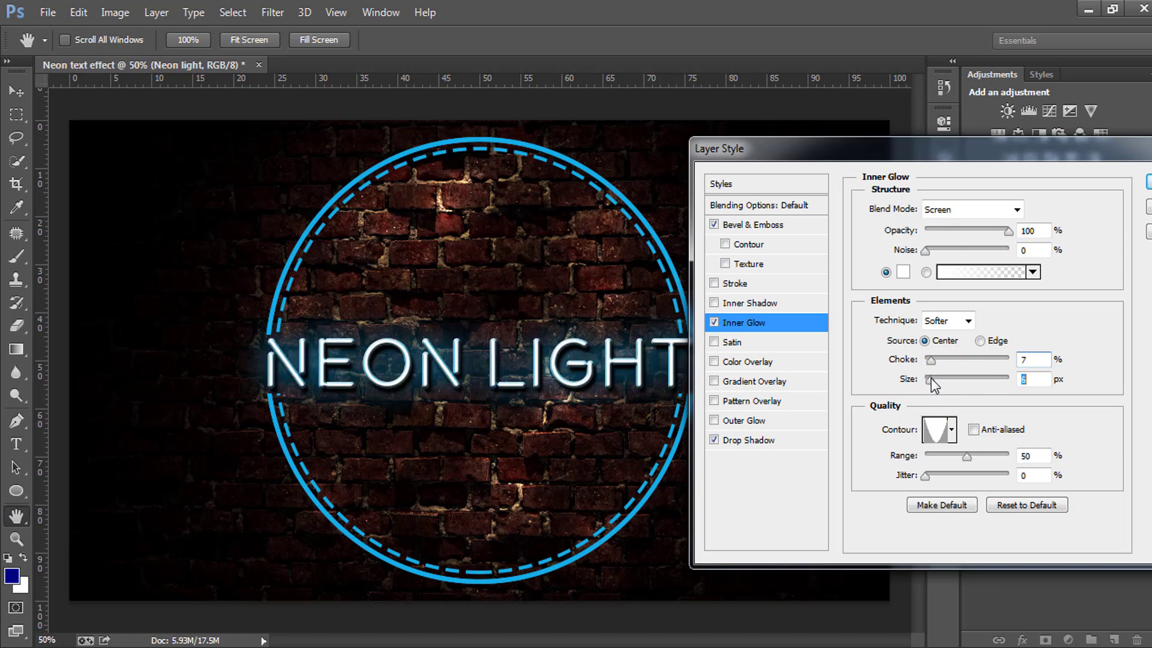
- Add a white #ffffff Outer Glow at 100% opacity with 9% spread and 9 px size
{"action": "left_click", "coordinate": [745, 421]}
{"action": "left_click_drag", "start_coordinate": [988, 230], "coordinate": [1018, 232]}
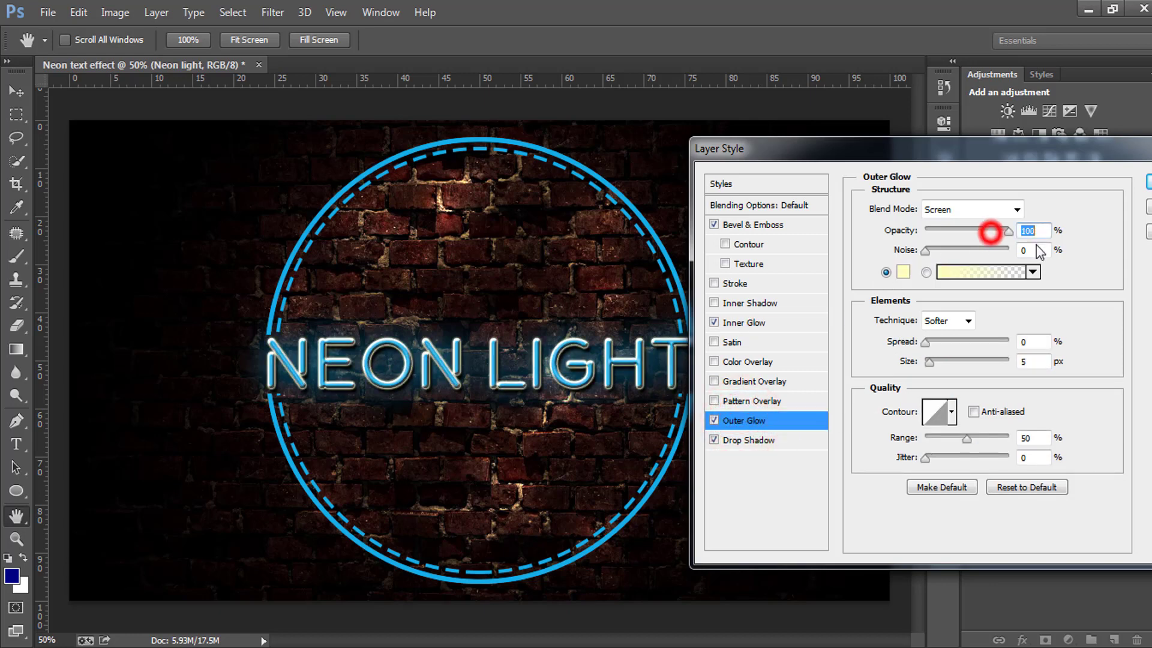
{"action": "left_click", "coordinate": [901, 274]}
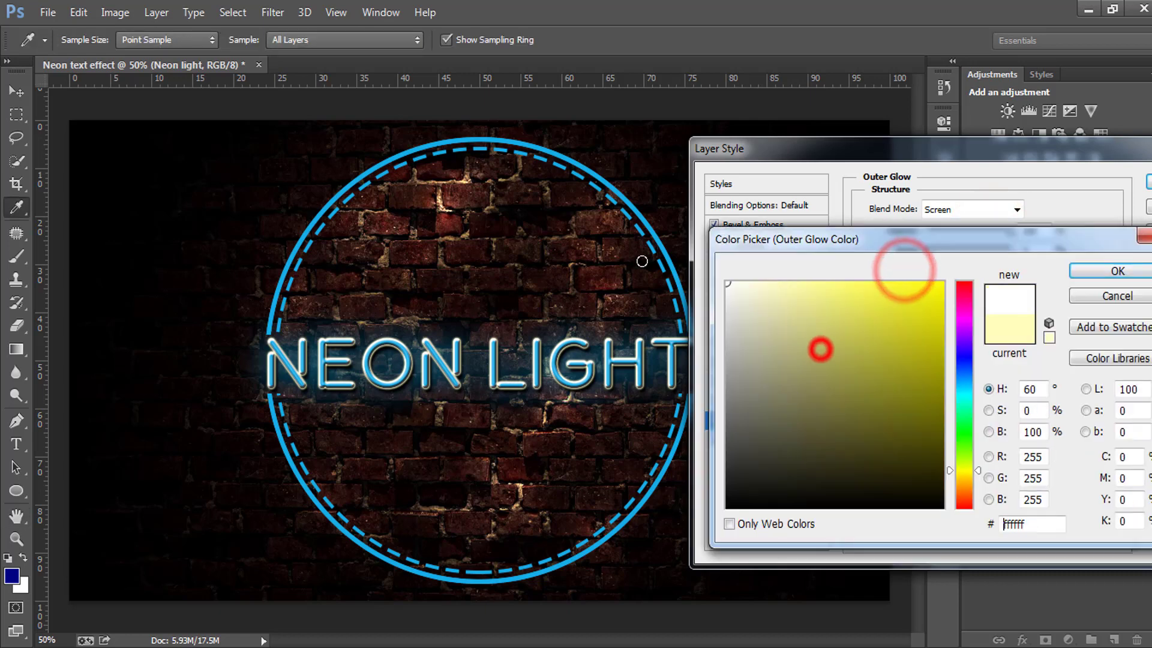
{"action": "left_click_drag", "start_coordinate": [818, 347], "coordinate": [728, 283]}
{"action": "left_click", "coordinate": [1111, 273]}
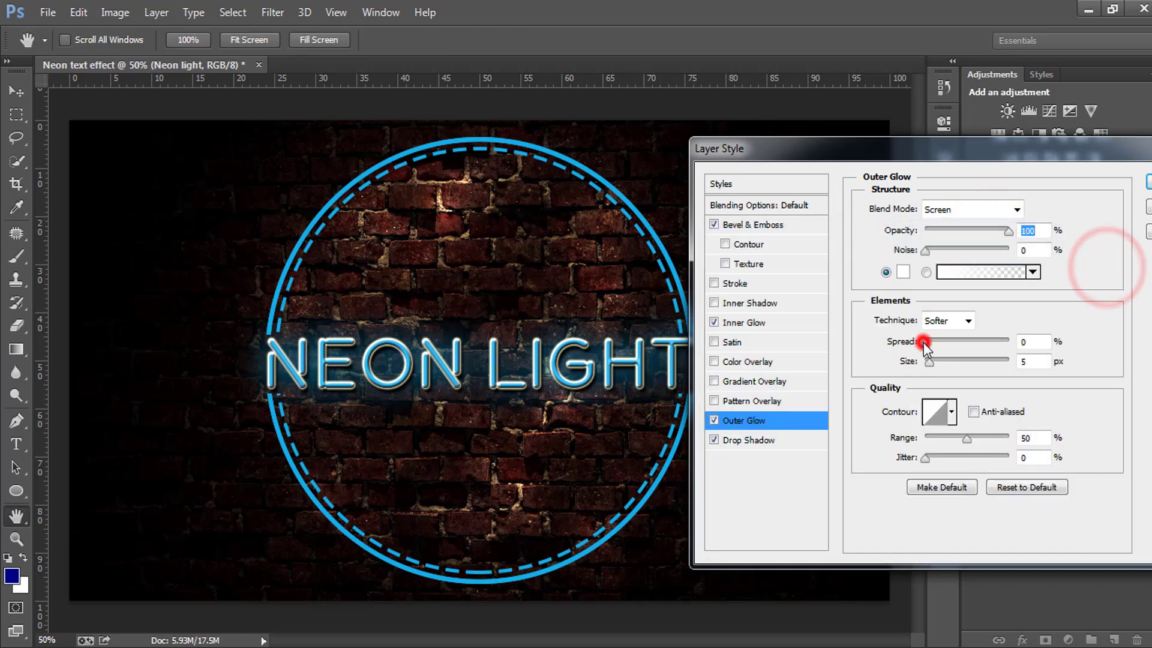
{"action": "mouse_move", "coordinate": [924, 344]}
{"action": "left_mouse_down"}
{"action": "mouse_move", "coordinate": [939, 342]}
{"action": "mouse_move", "coordinate": [933, 362]}
{"action": "left_mouse_up"}
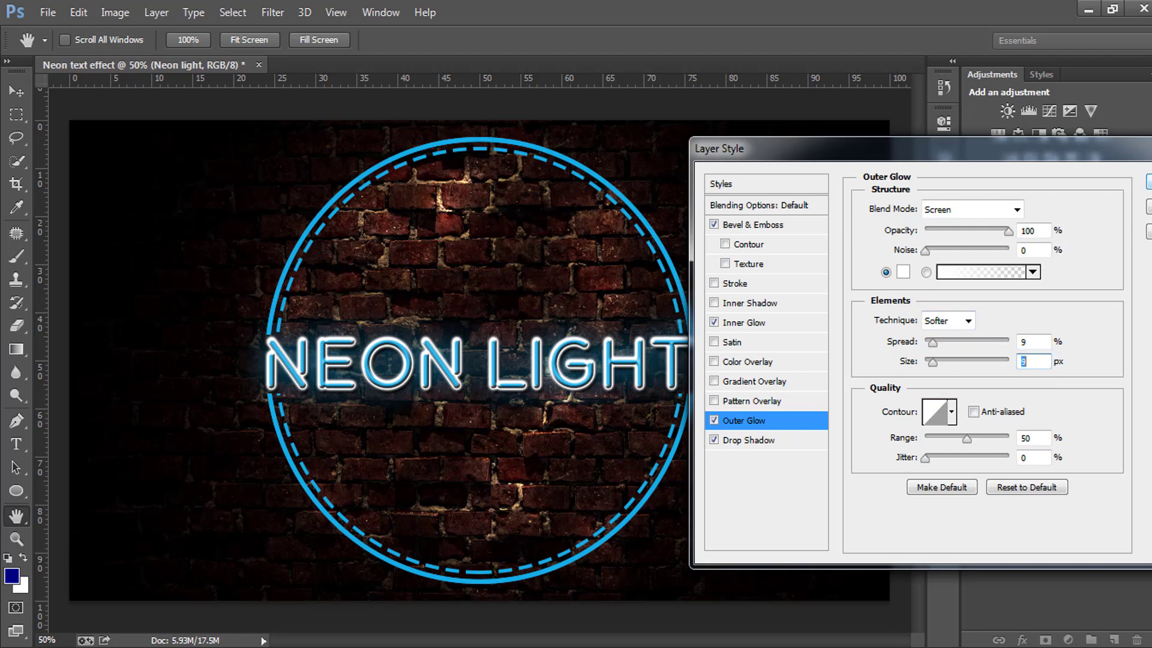
{"action": "key", "text": "Return"}
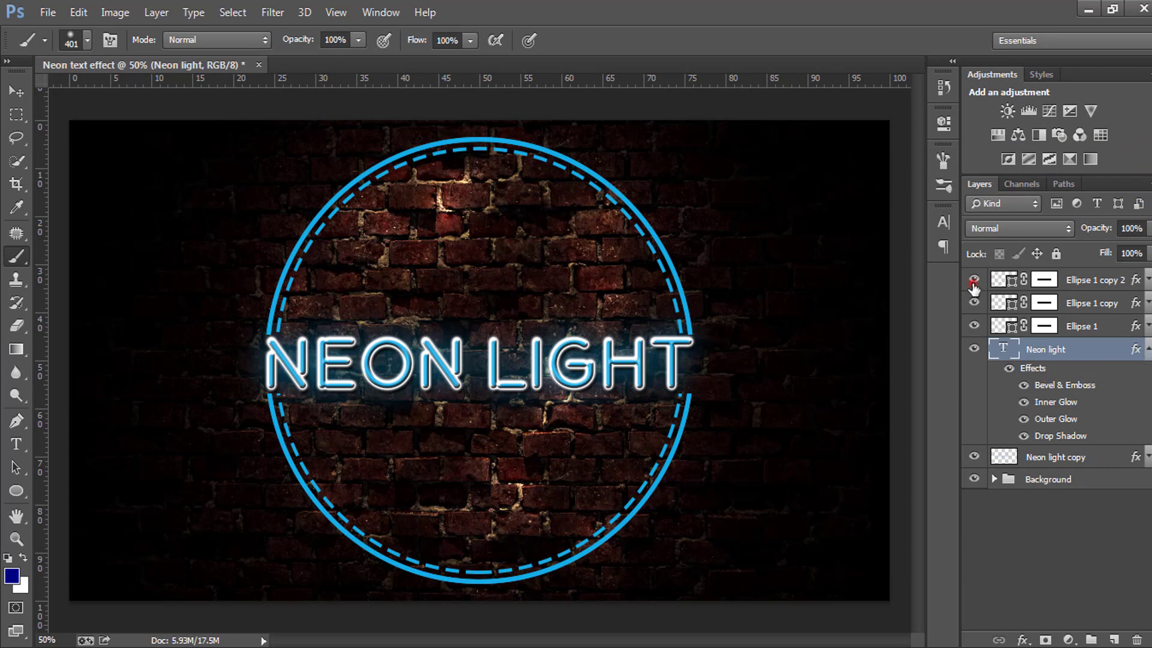
- Delete the Ellipse 1 copy 2 layer and toggle layer visibility to compare the result
{"action": "left_click", "coordinate": [1044, 282]}
{"action": "key", "text": "Delete"}
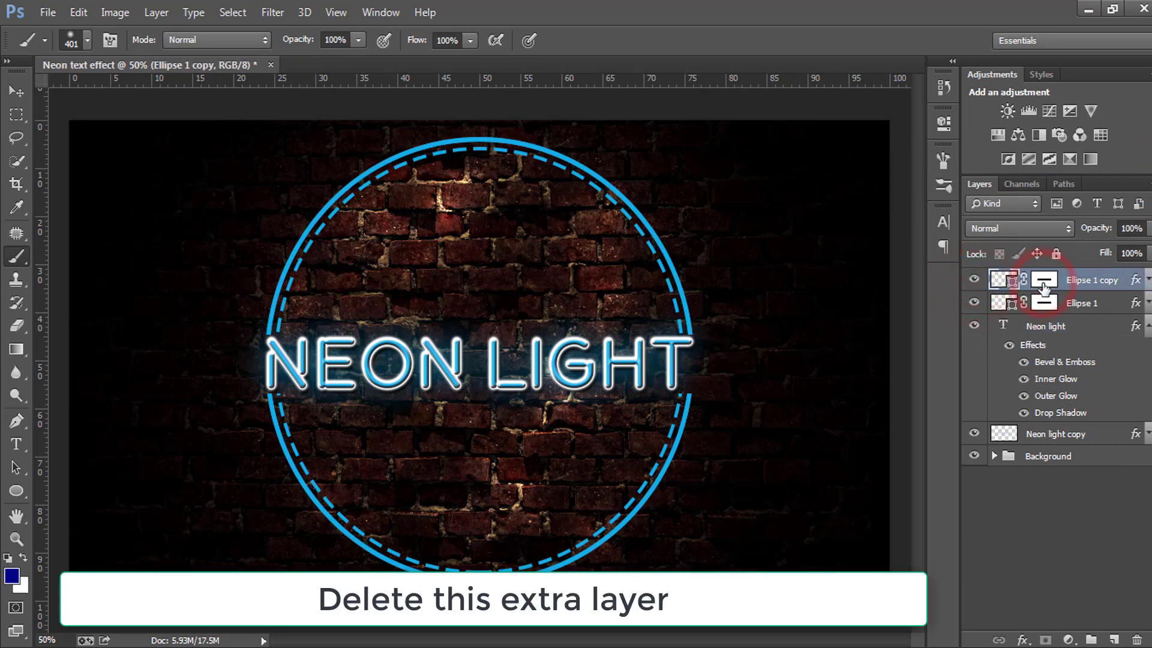
{"action": "left_click", "coordinate": [1148, 326]}
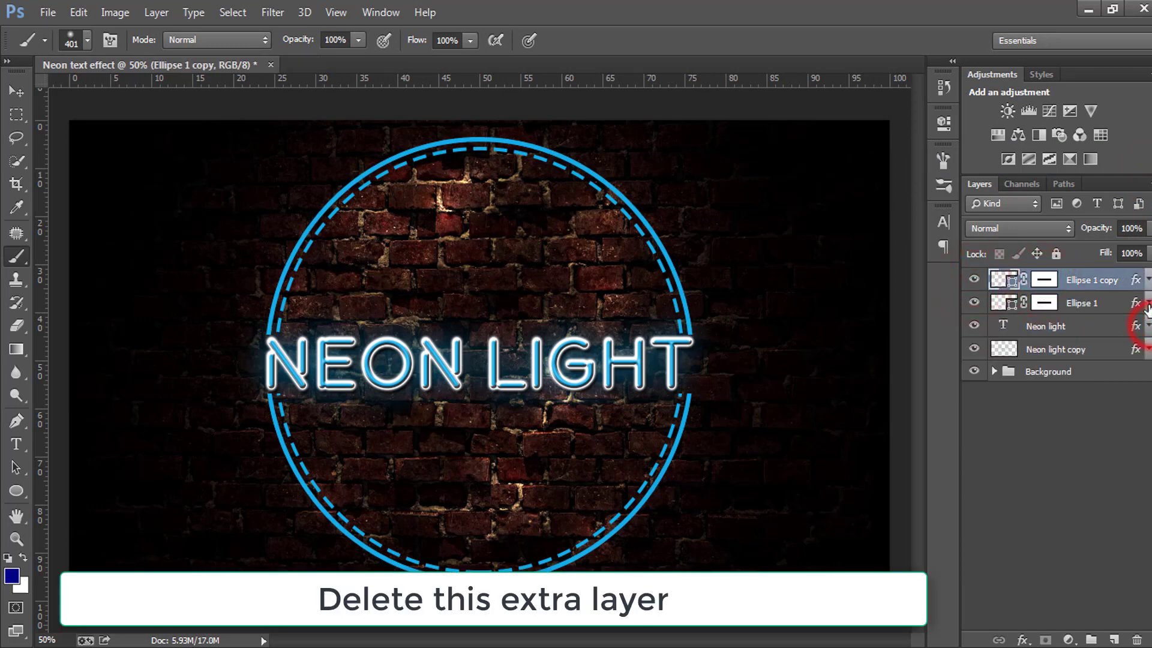
{"action": "left_click", "coordinate": [973, 326]}
{"action": "left_click", "coordinate": [973, 303]}
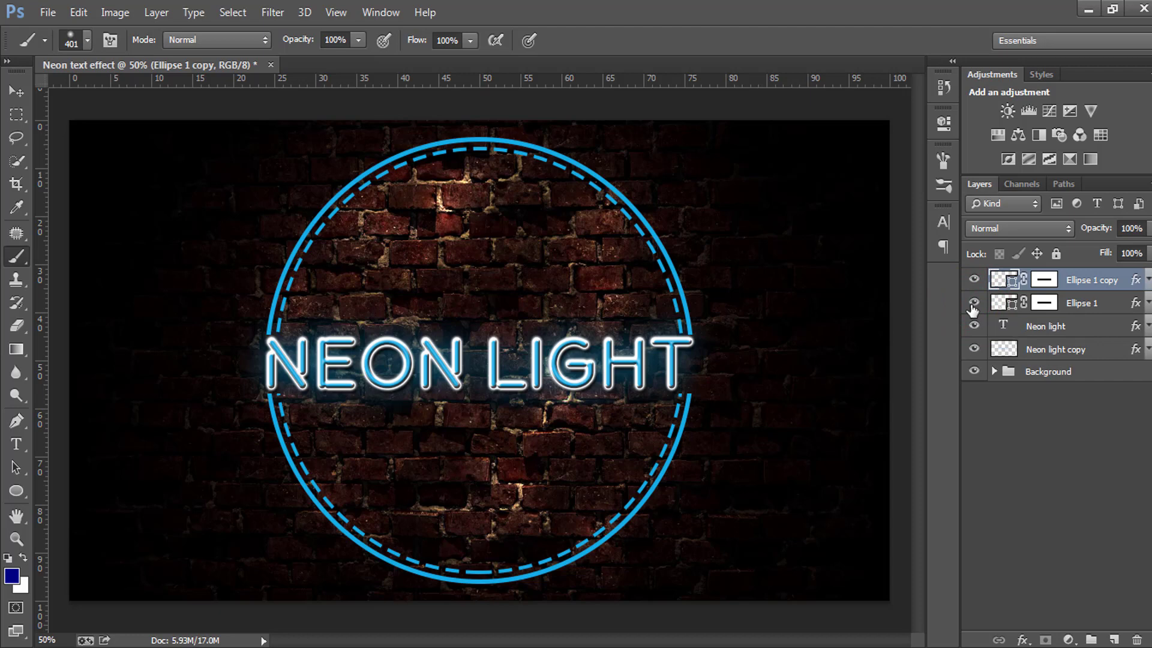
{"action": "left_click", "coordinate": [973, 327]}
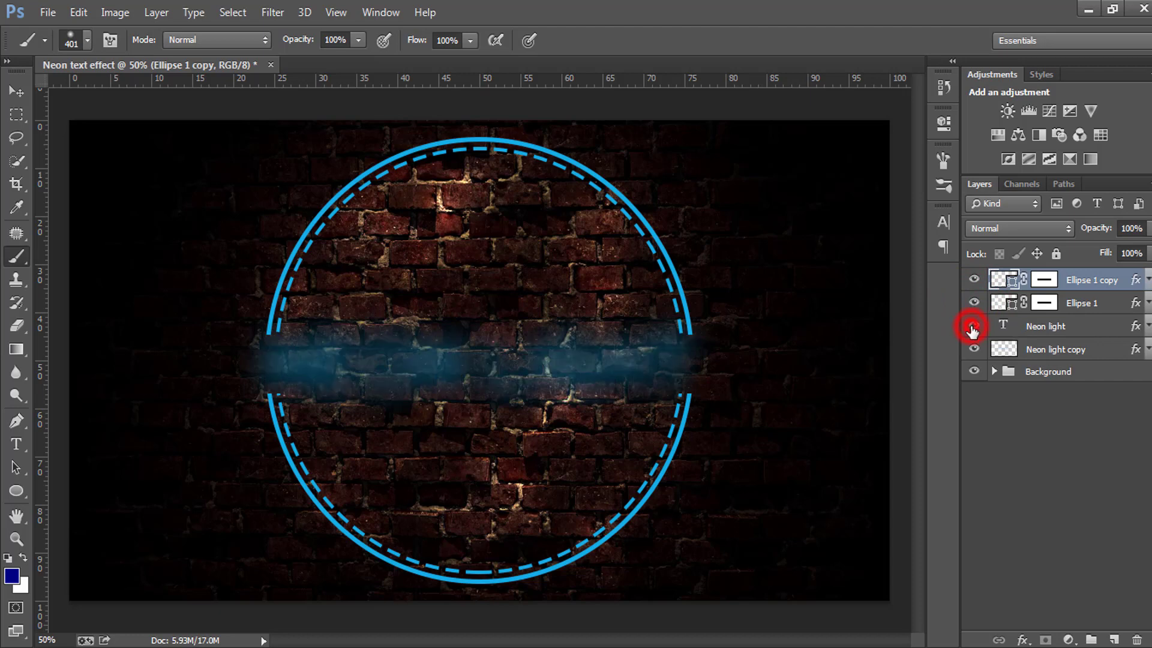
{"action": "left_click", "coordinate": [973, 303]}
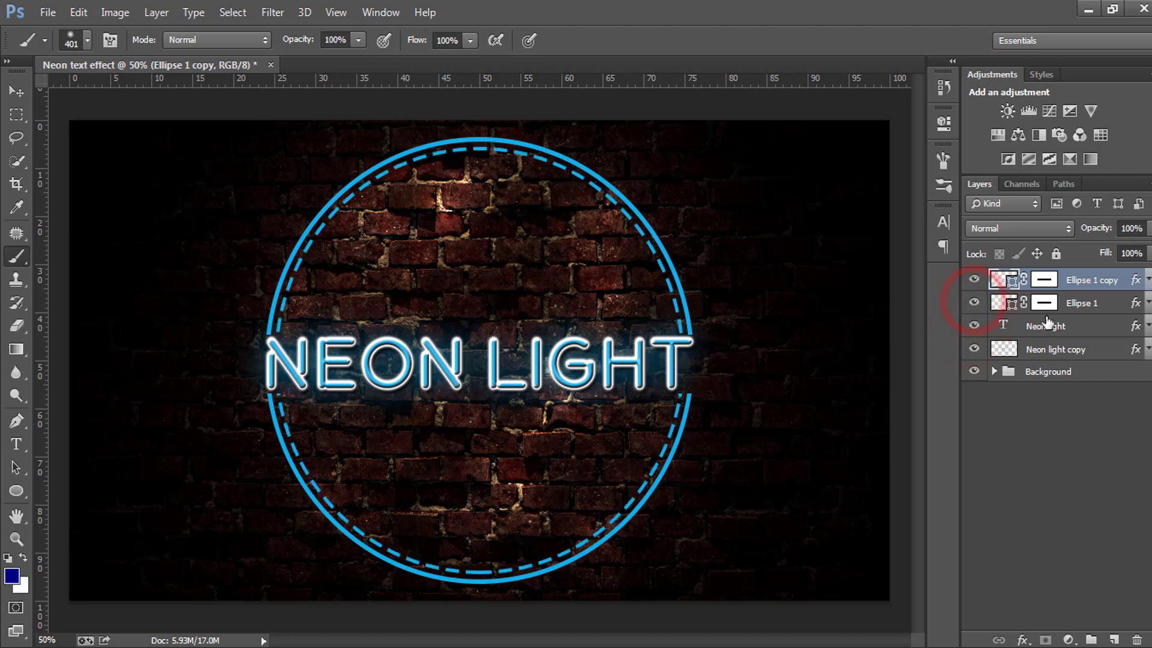
- Check the Neon light effects list, then duplicate the Ellipse 1 circle layer
{"action": "left_click", "coordinate": [1075, 303]}
{"action": "left_click", "coordinate": [1074, 326]}
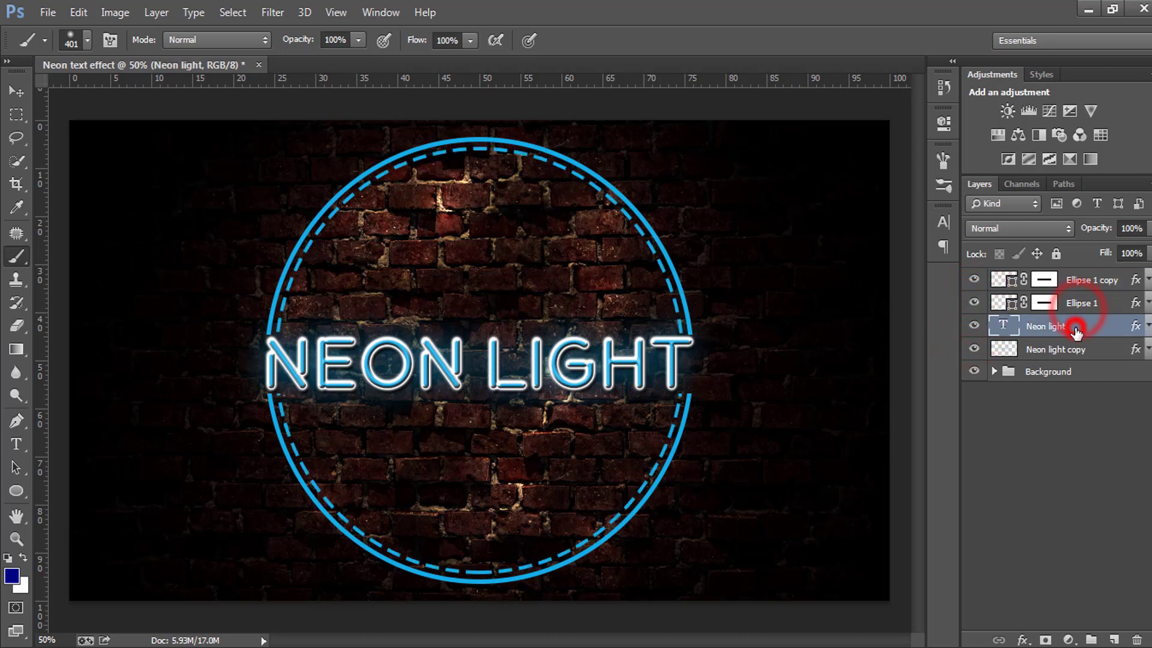
{"action": "left_click", "coordinate": [1136, 330]}
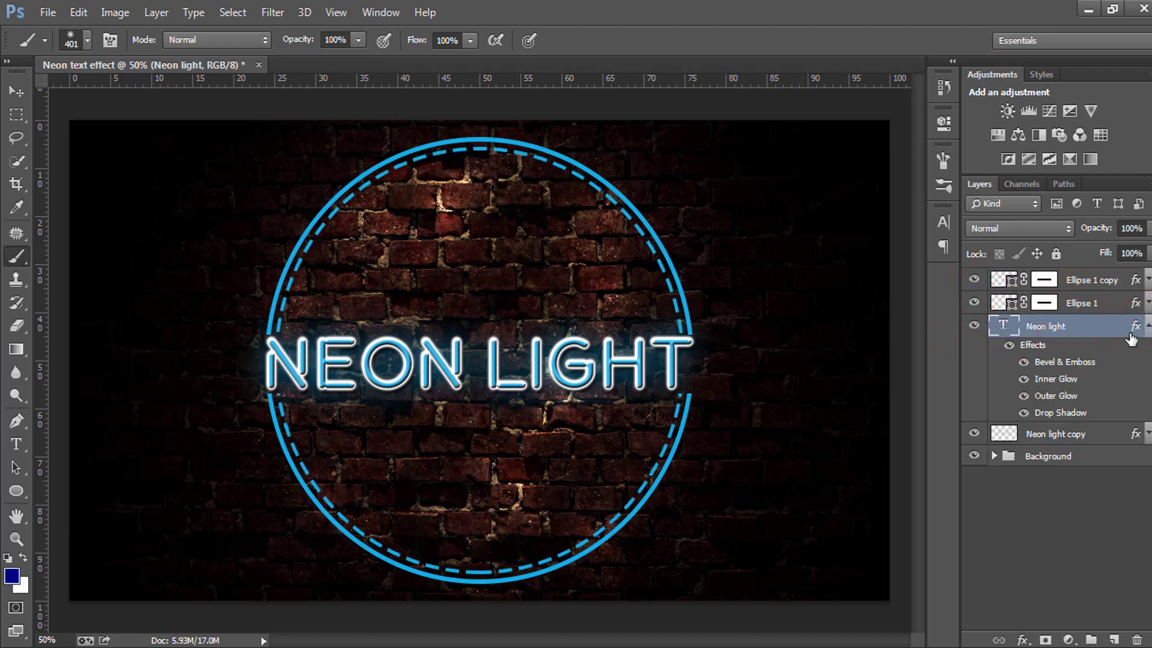
{"action": "left_click", "coordinate": [1135, 330]}
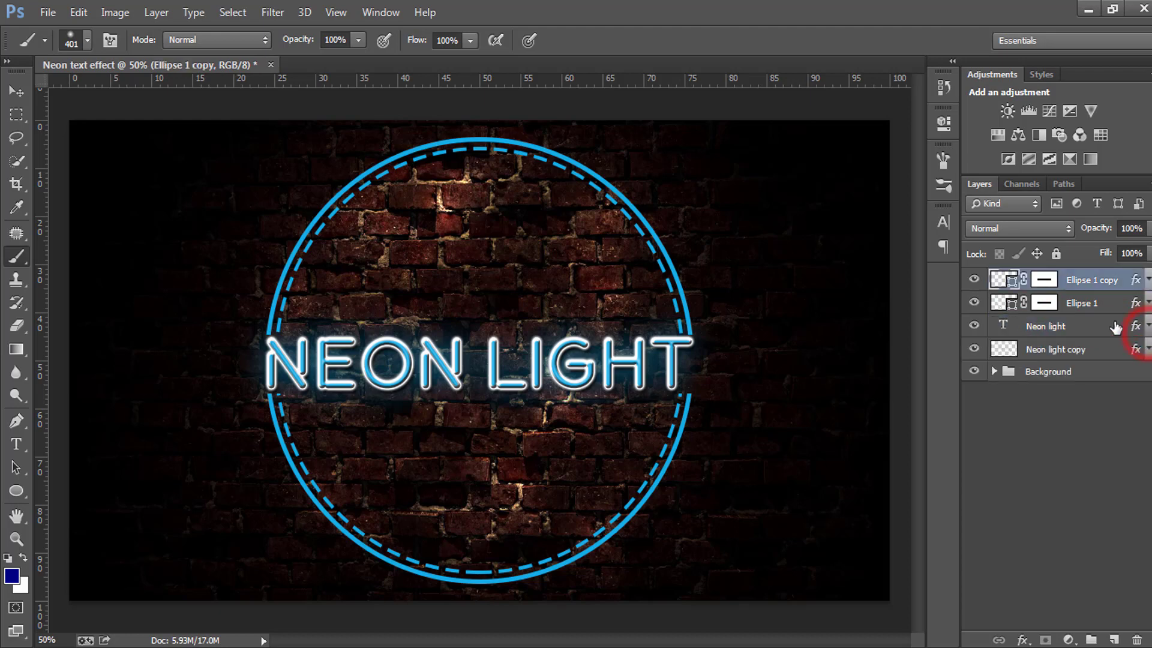
{"action": "left_click", "coordinate": [1078, 304]}
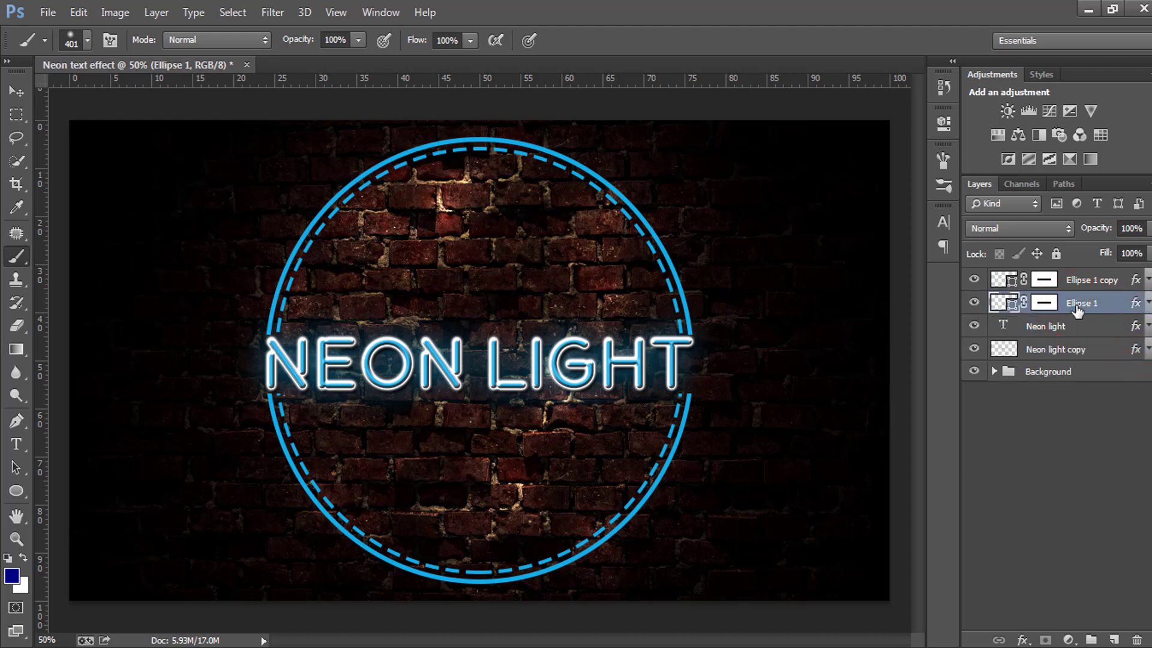
{"action": "key", "text": "ctrl+j"}
- Rasterize the first circle copy and Gaussian-blur it at 40.1 px
{"action": "left_click", "coordinate": [272, 12]}
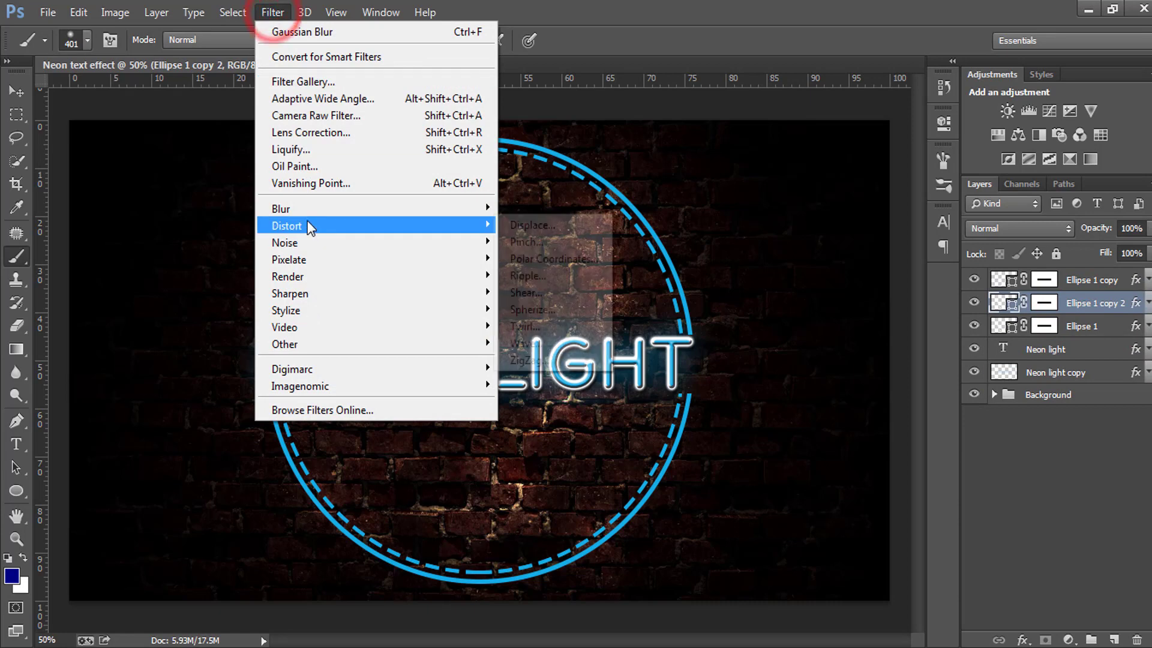
{"action": "left_click", "coordinate": [532, 330]}
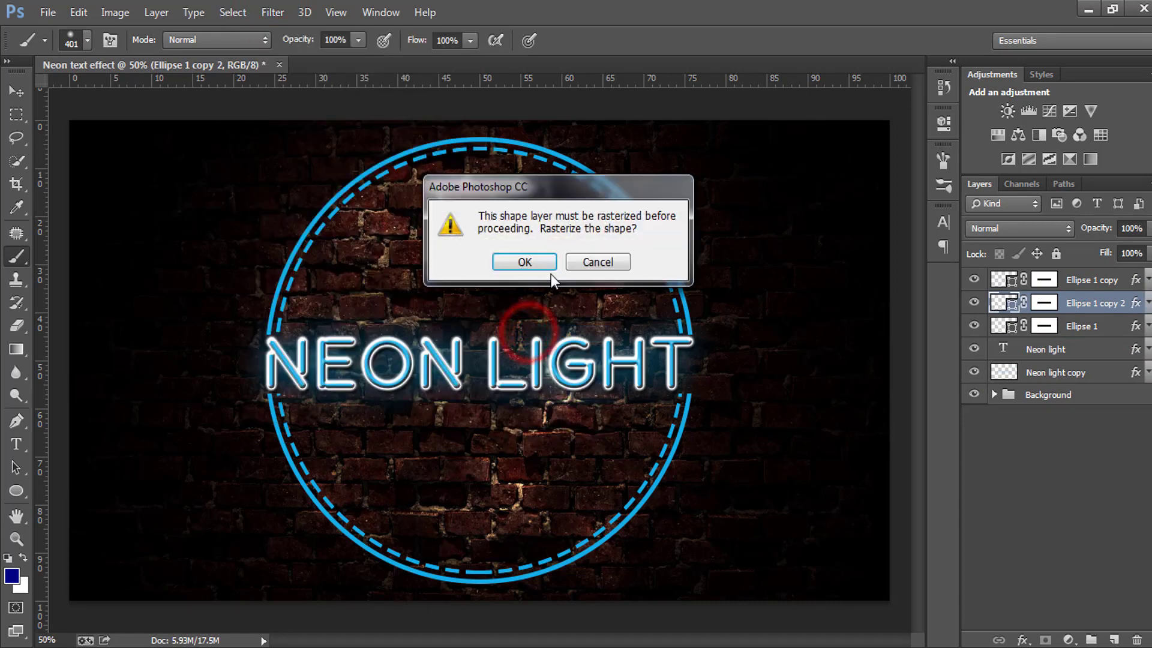
{"action": "left_click", "coordinate": [539, 262]}
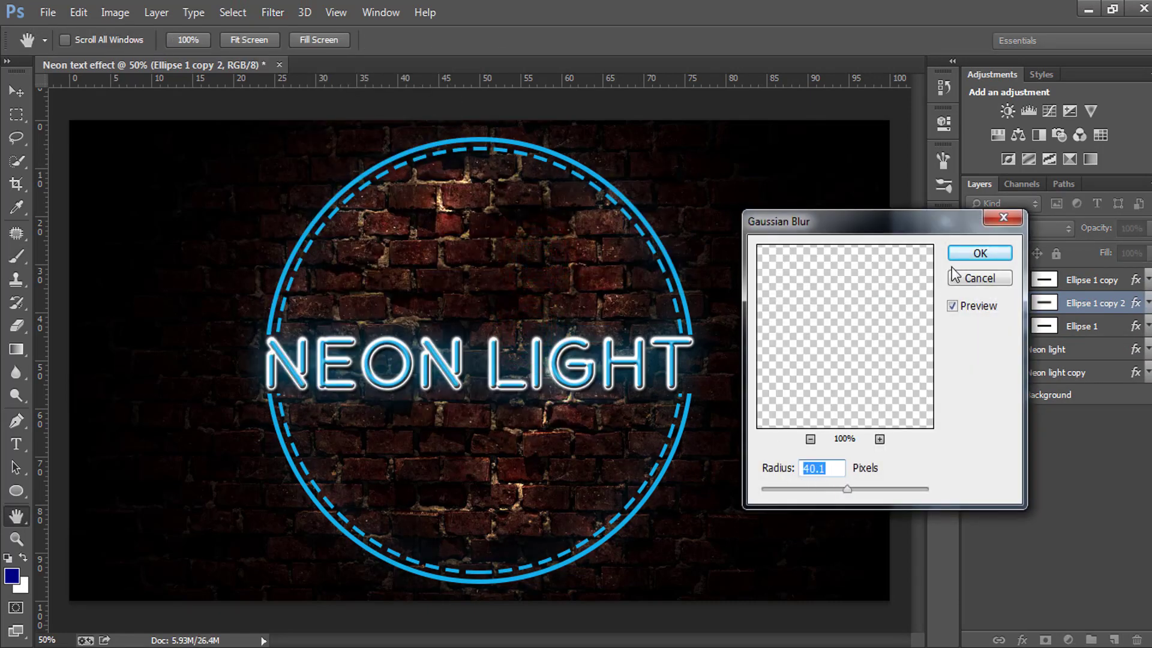
{"action": "left_click", "coordinate": [980, 253]}
- Duplicate Ellipse 1 copy and Gaussian-blur the rasterized duplicate at 40.1 px as well
{"action": "left_click", "coordinate": [1092, 281]}
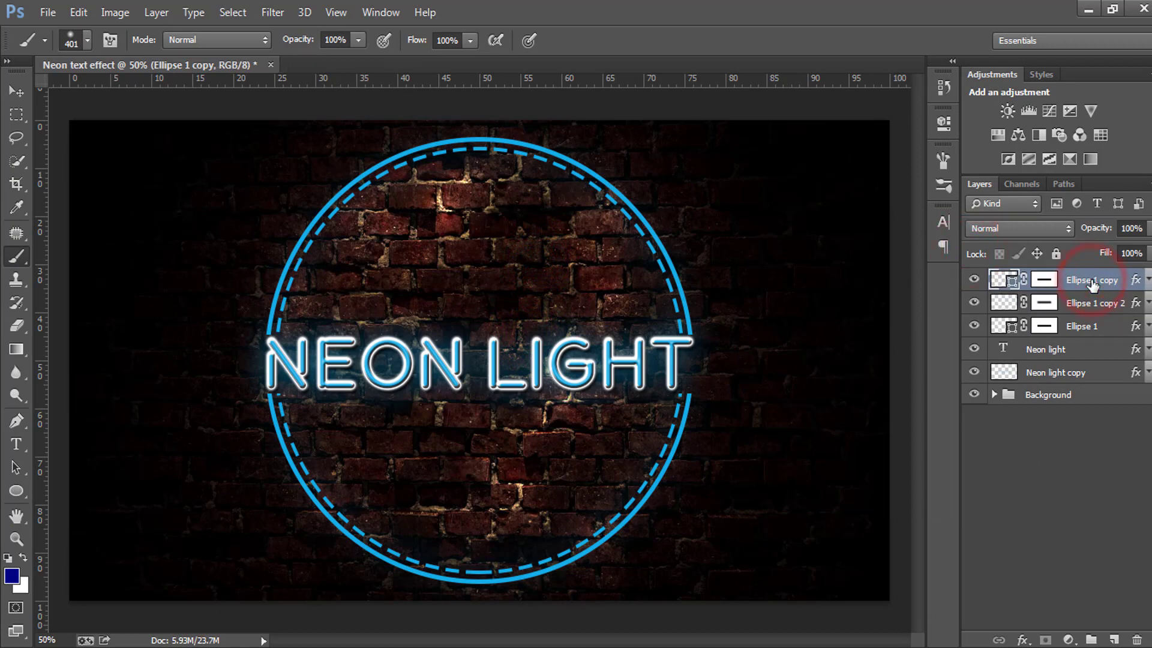
{"action": "key", "text": "ctrl+j"}
{"action": "left_click", "coordinate": [272, 12]}
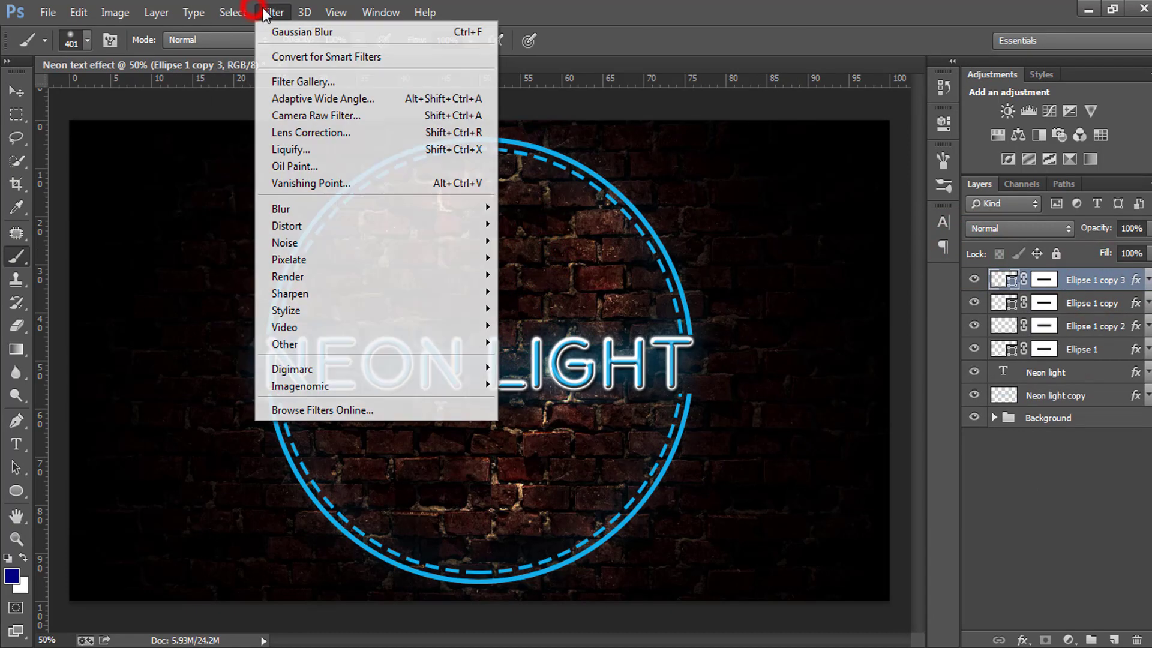
{"action": "left_click", "coordinate": [294, 208]}
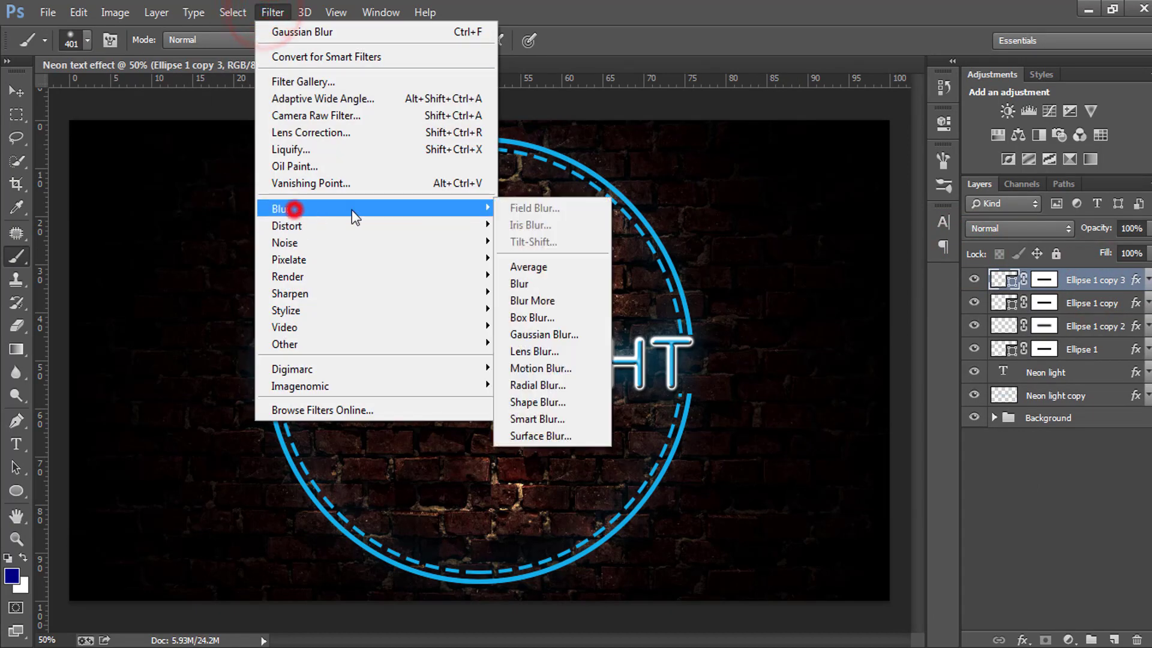
{"action": "left_click", "coordinate": [523, 333]}
{"action": "left_click", "coordinate": [538, 262]}
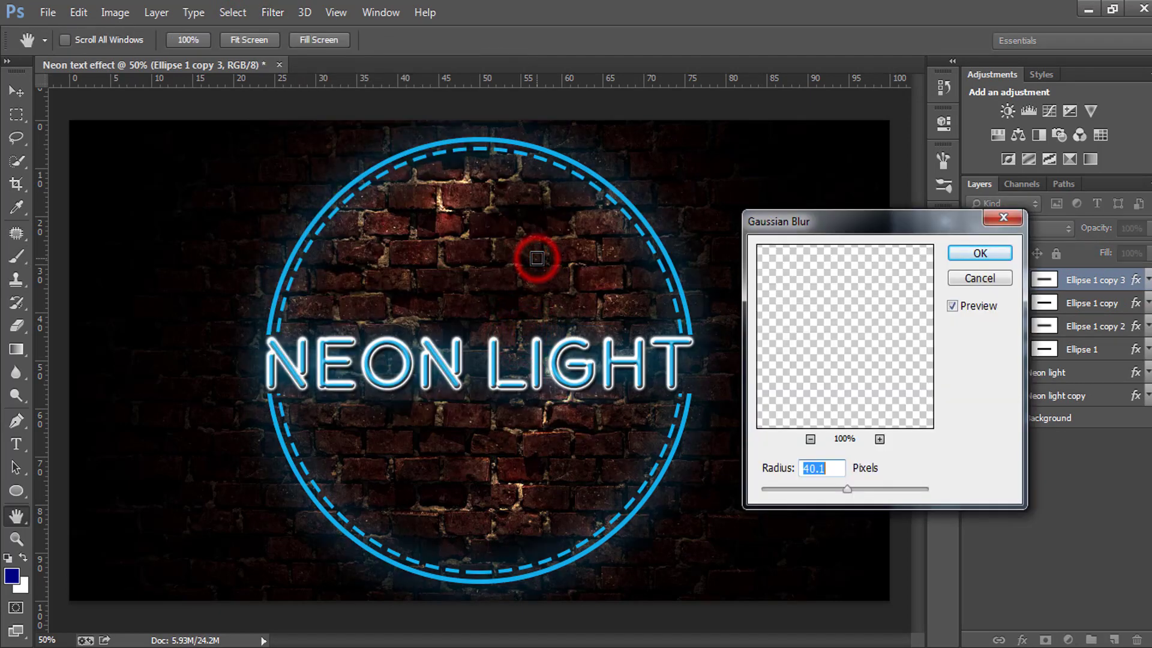
{"action": "left_click", "coordinate": [979, 255]}
{"action": "key", "text": "b"}
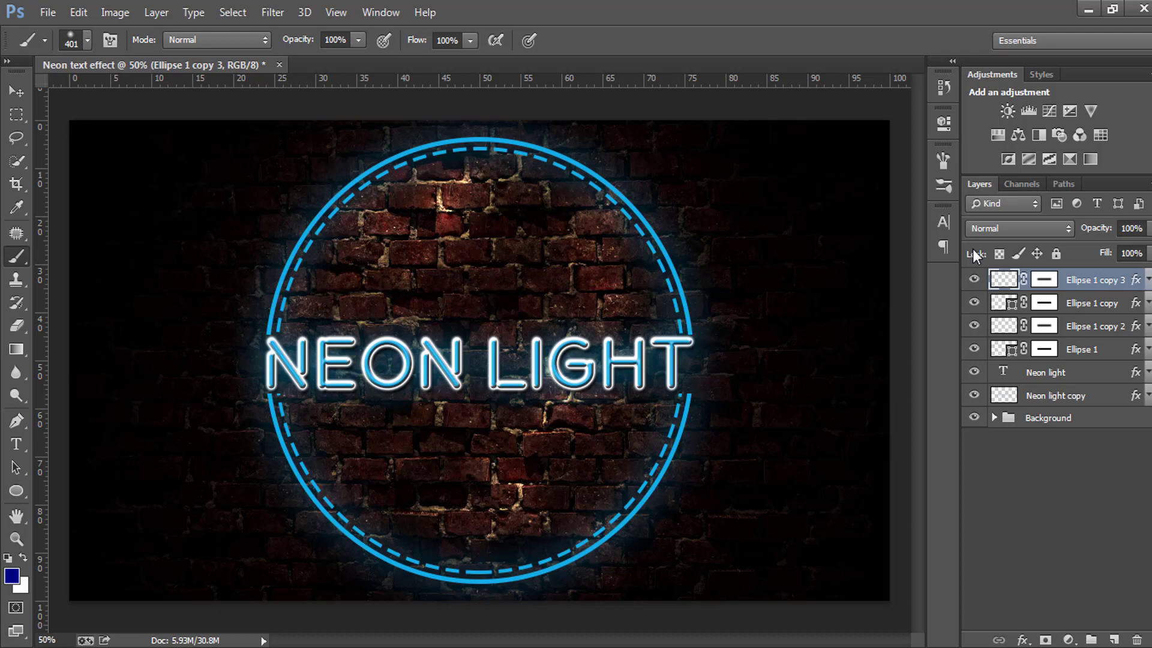
- Reduce the NEON LIGHT Outer Glow to 6% spread and 8 px size
{"action": "left_click", "coordinate": [1098, 350]}
{"action": "left_click", "coordinate": [1050, 374]}
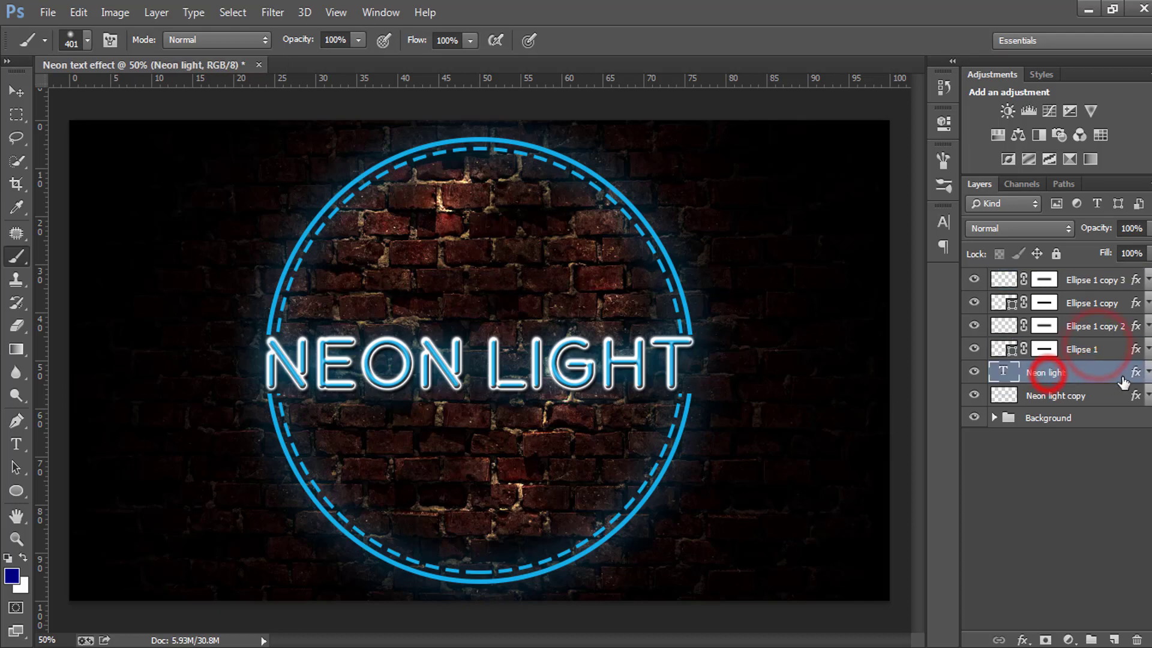
{"action": "double_click", "coordinate": [1134, 373]}
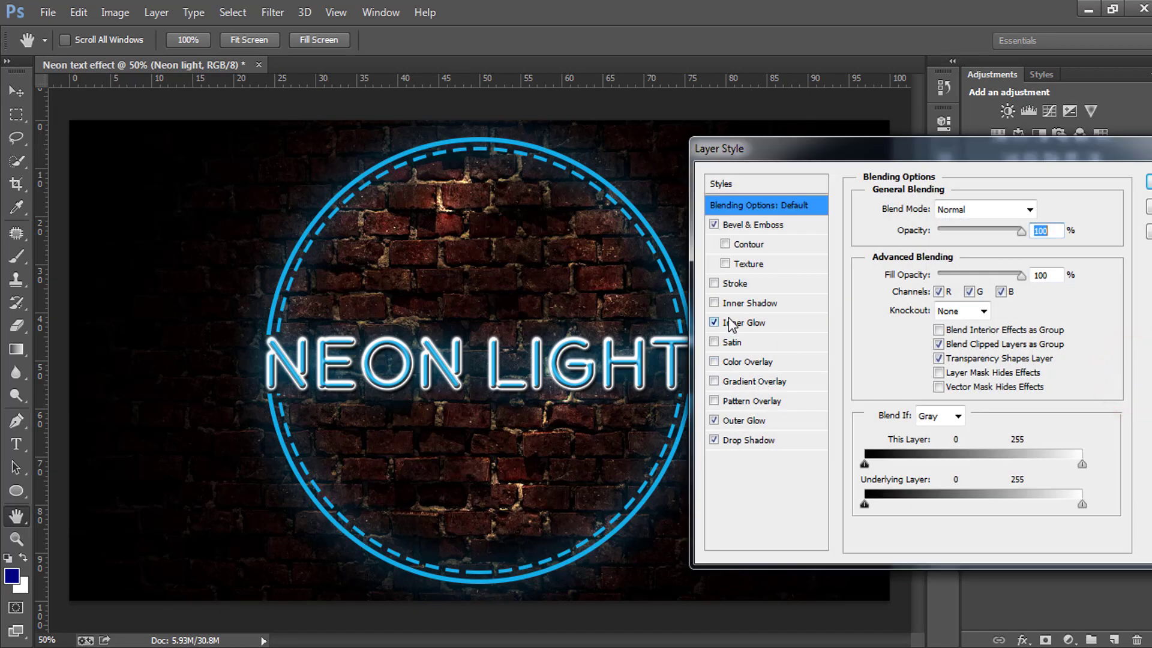
{"action": "left_click", "coordinate": [745, 421]}
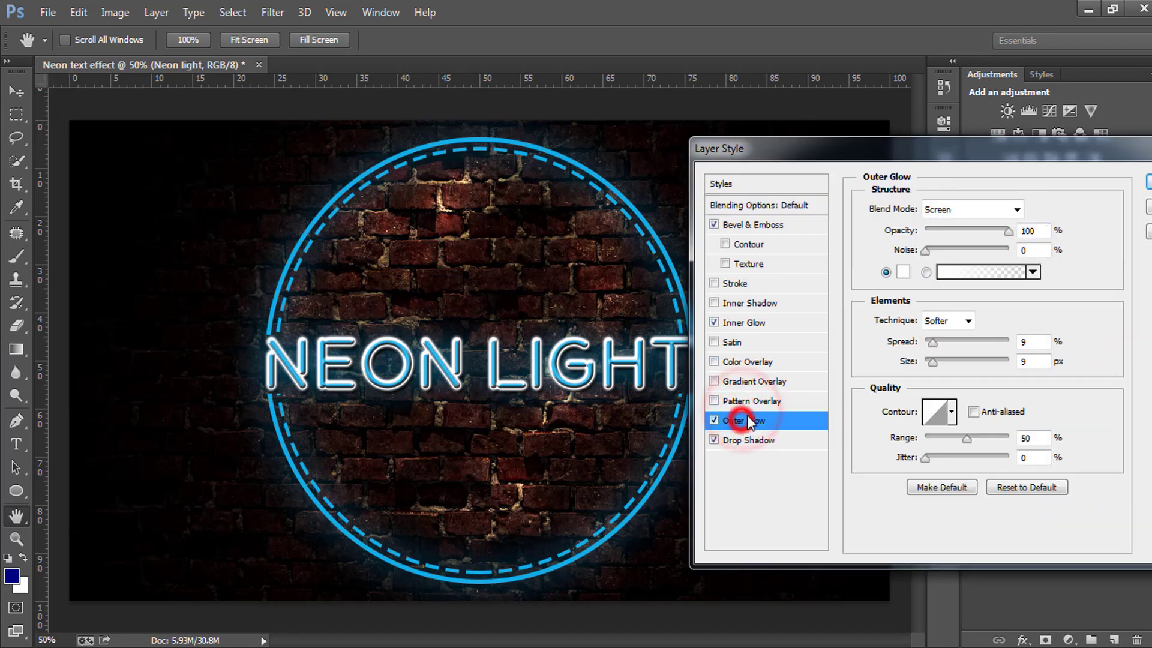
{"action": "double_click", "coordinate": [1037, 343]}
{"action": "type", "text": "5"}
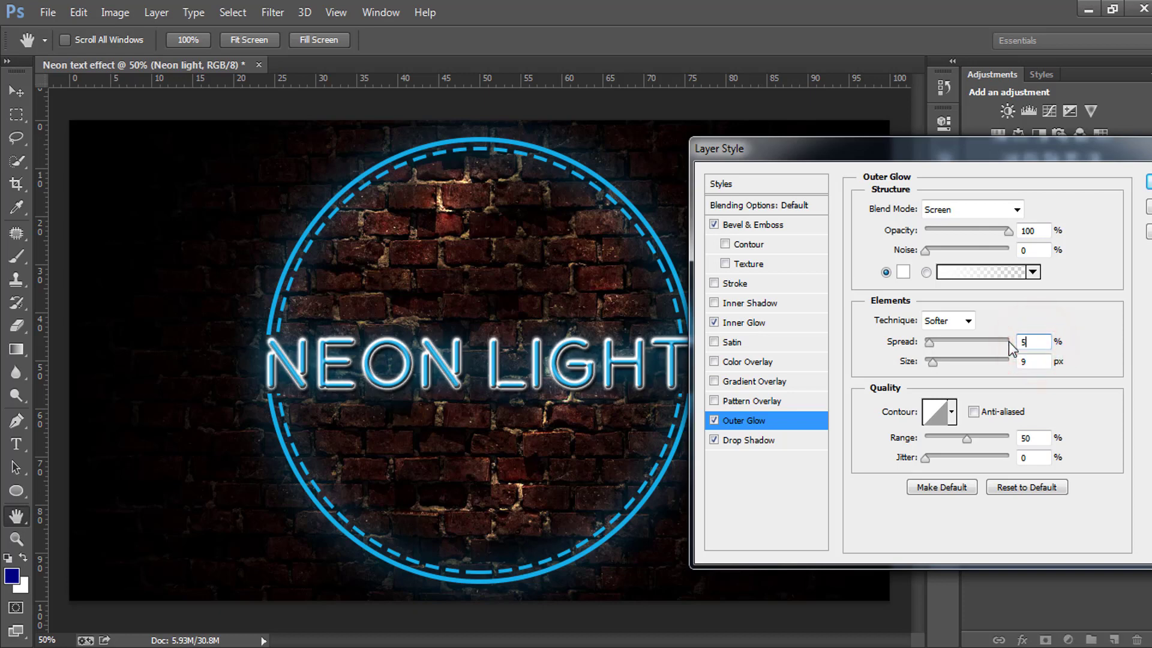
{"action": "type", "text": "6"}
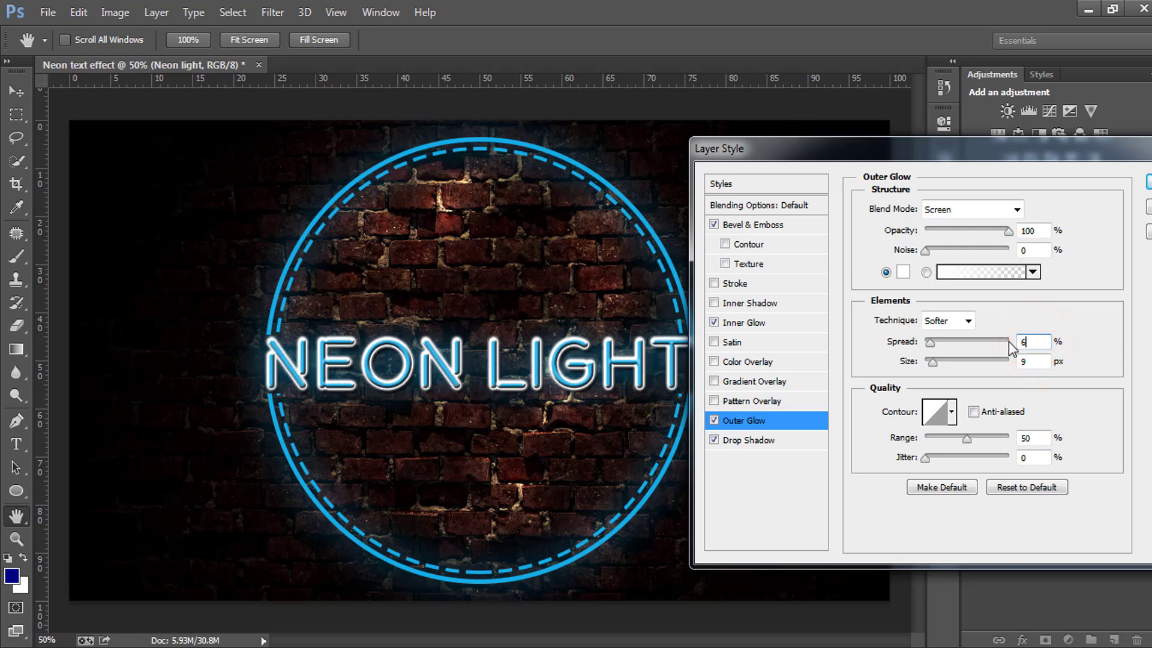
{"action": "double_click", "coordinate": [1031, 360]}
{"action": "type", "text": "6"}
{"action": "type", "text": "7"}
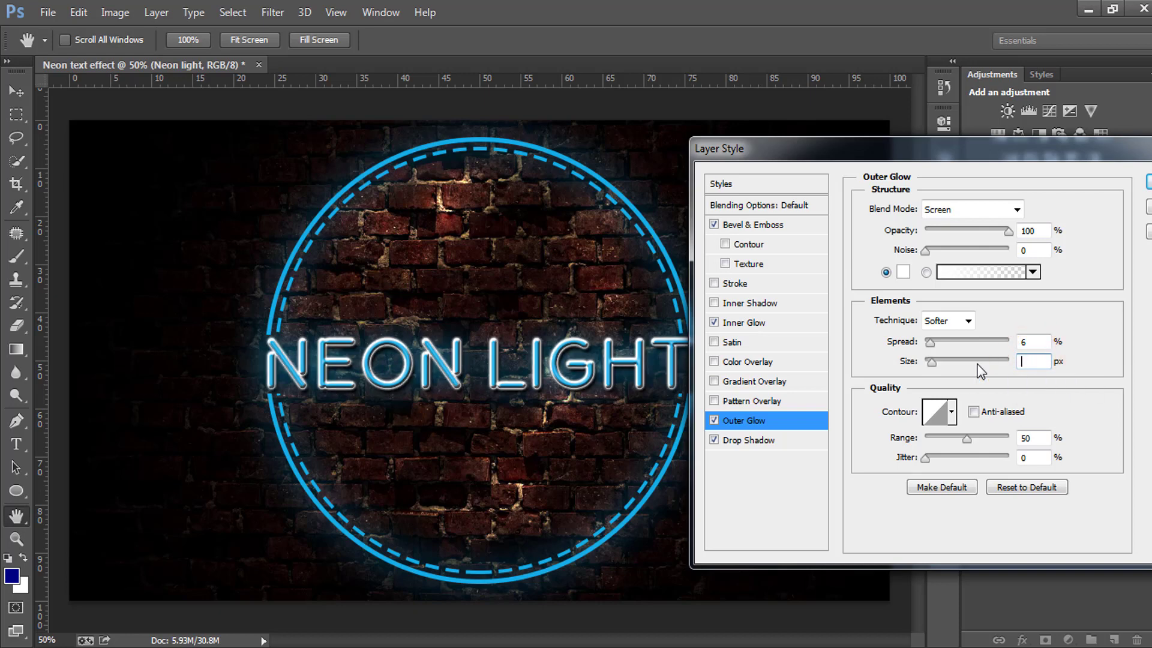
{"action": "type", "text": "8"}
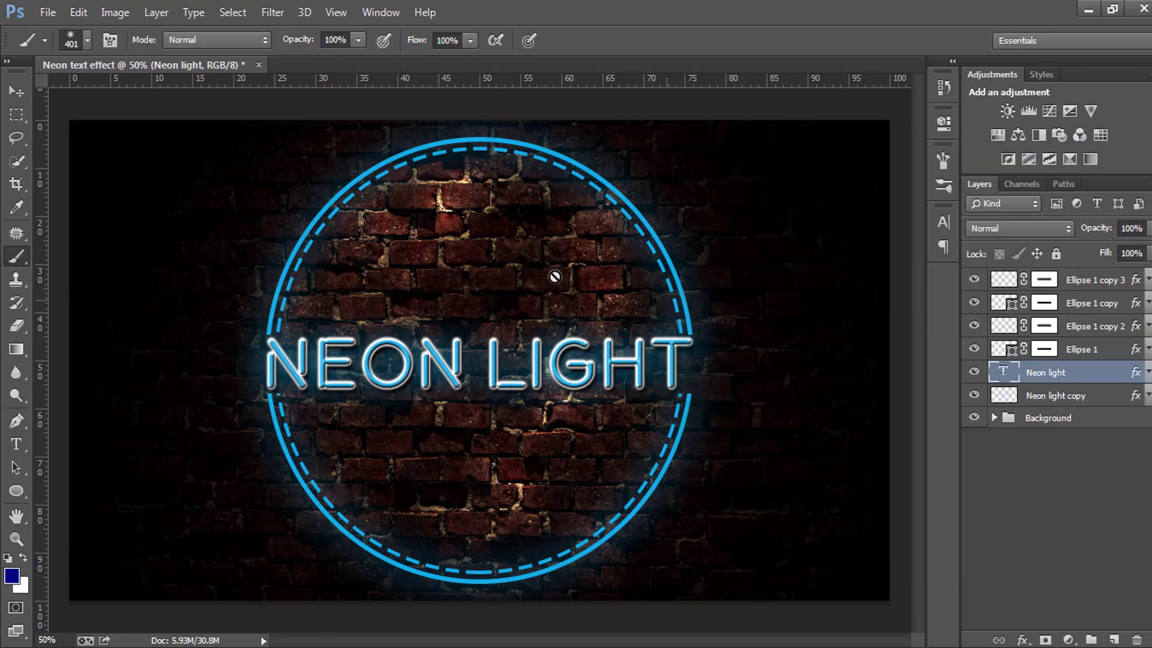
{"action": "left_click", "coordinate": [1073, 281], "text": "shift"}
- Group the NEON LIGHT text and ellipse layers into Group 1, then zoom in to inspect the result
{"action": "key", "text": "ctrl+g"}
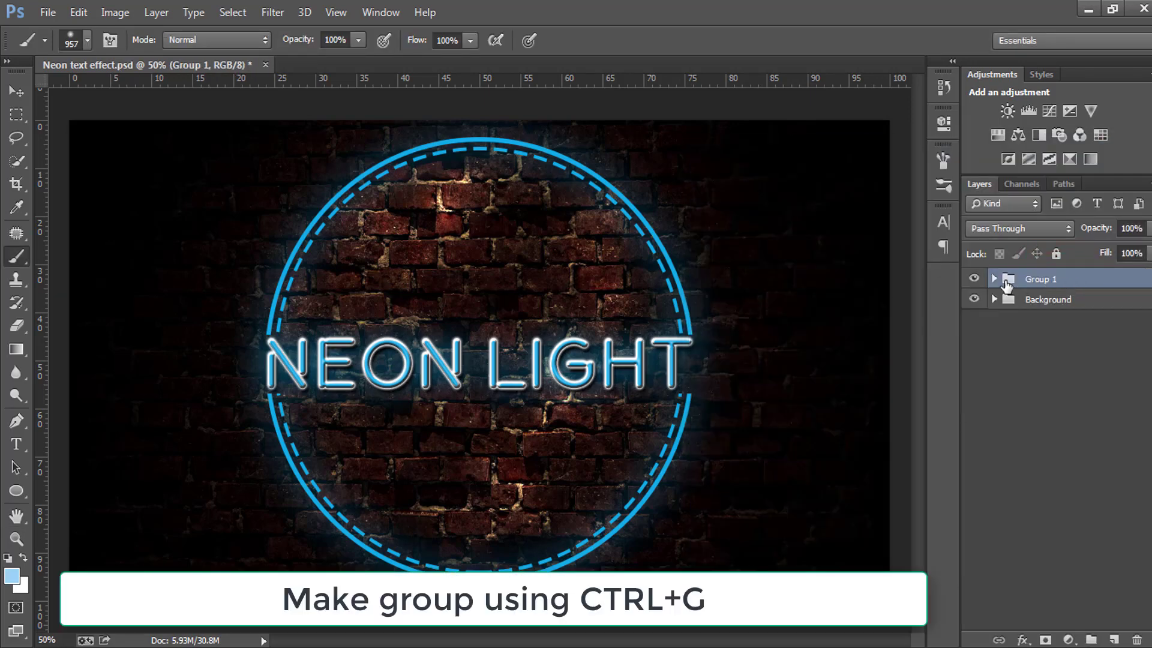
{"action": "key", "text": "z"}
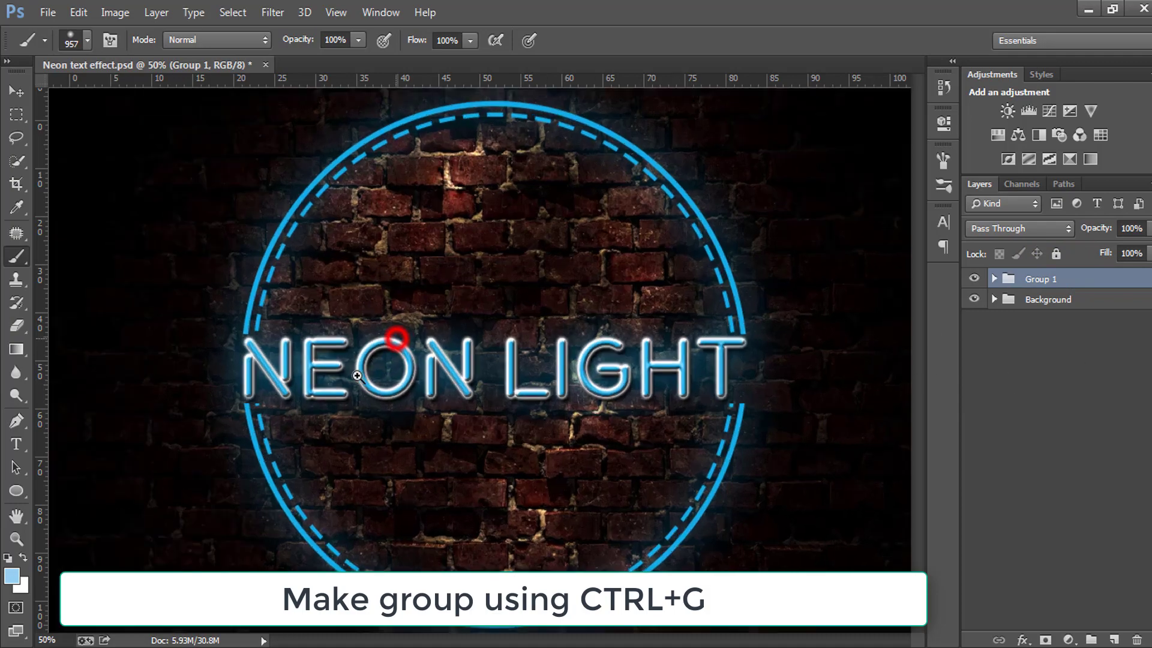
{"action": "left_click_drag", "start_coordinate": [398, 334], "coordinate": [360, 384]}
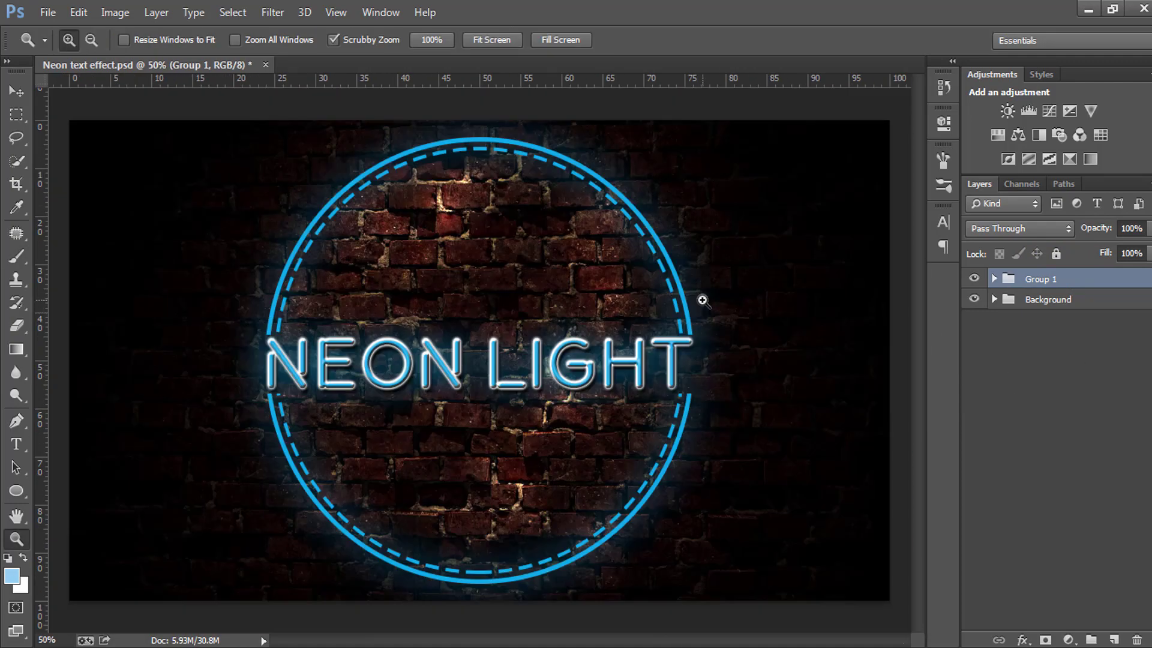
{"action": "right_click", "coordinate": [703, 300]}
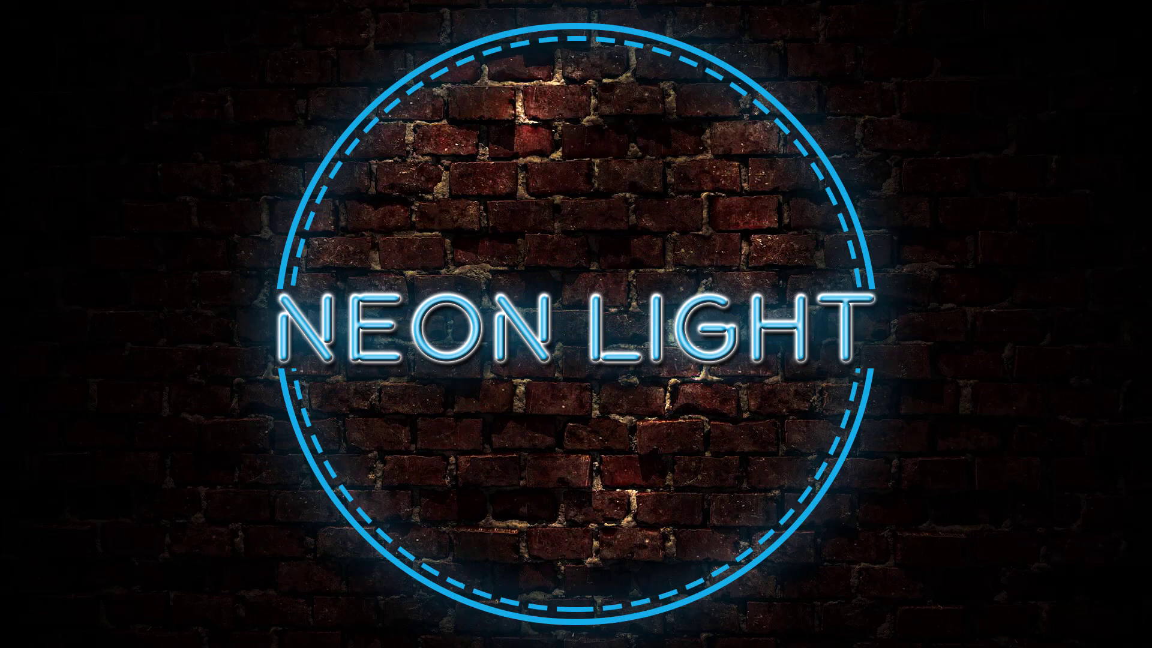